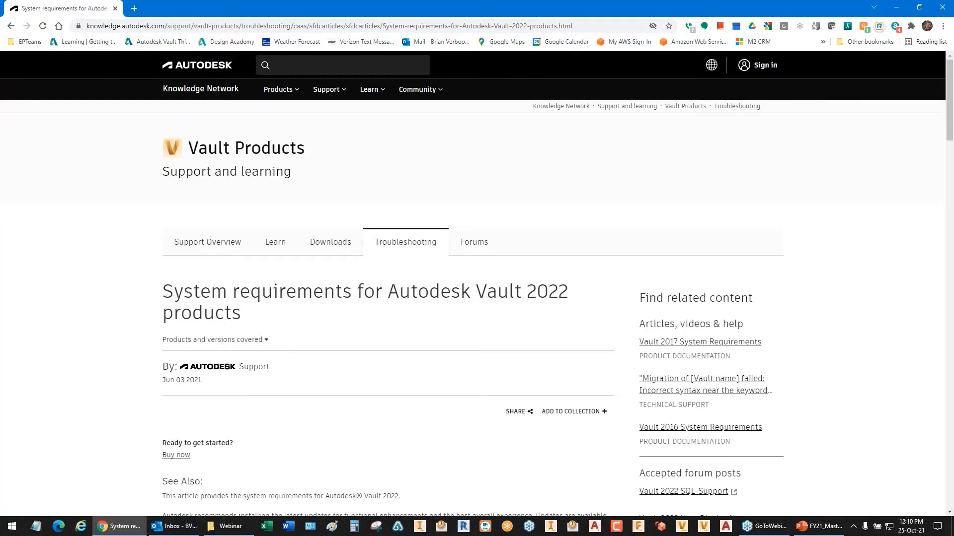
# Step: Review the Vault Server requirements in the Vault 2022 article: operating system, database servers, CPU, memory and disk space
pyautogui.scroll(-2, 256, 322)
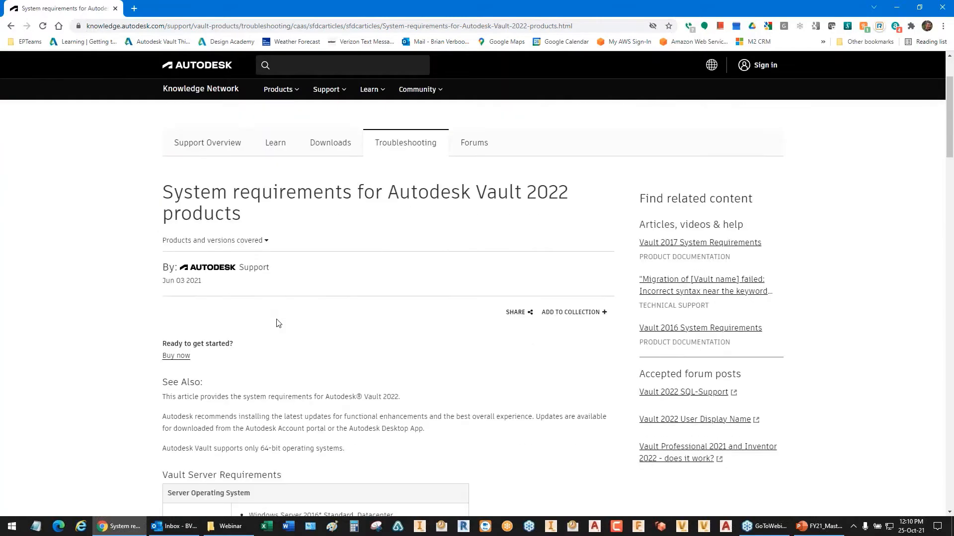
pyautogui.scroll(-2, 278, 320)
pyautogui.scroll(-1, 294, 273)
pyautogui.scroll(-1, 294, 272)
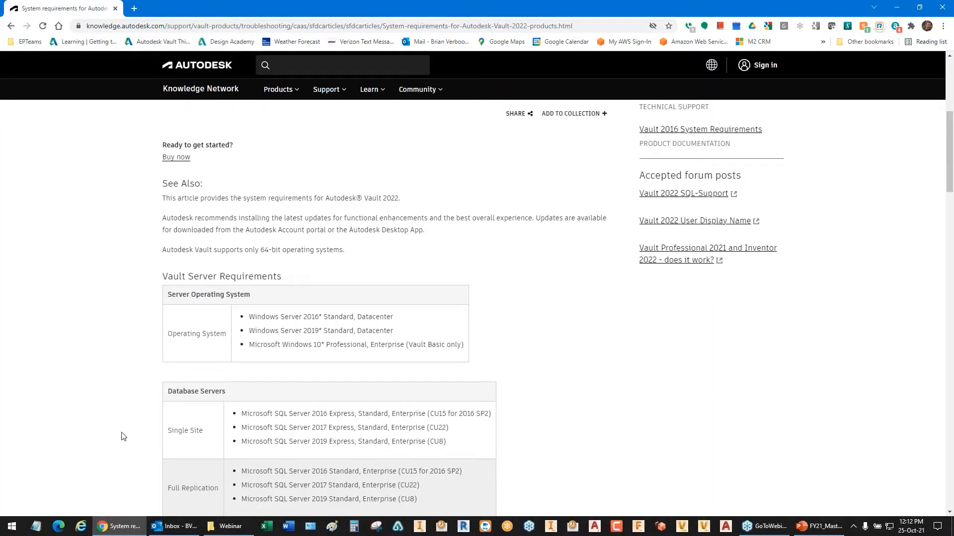
pyautogui.scroll(-2, 119, 430)
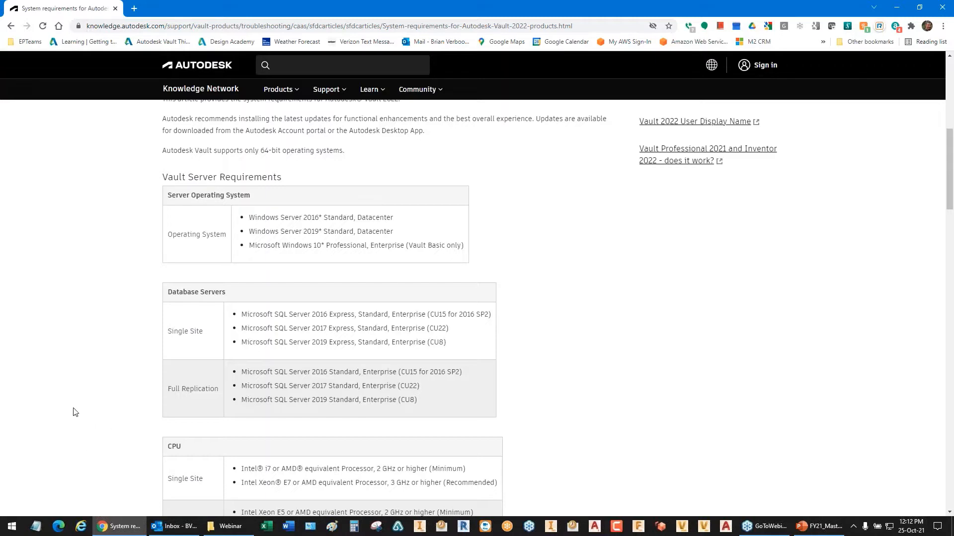
pyautogui.scroll(-2, 74, 412)
pyautogui.scroll(-2, 74, 412)
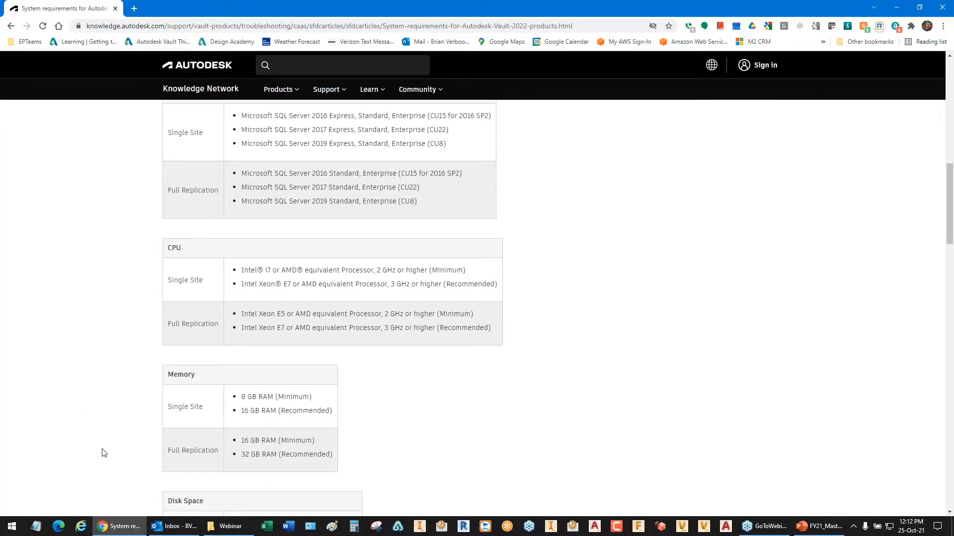
pyautogui.scroll(-1, 128, 407)
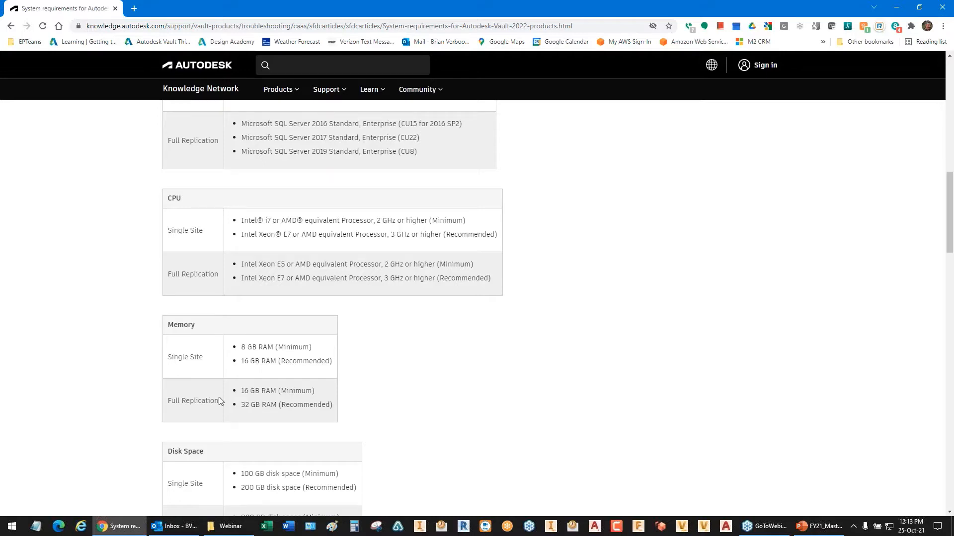
pyautogui.scroll(-3, 129, 411)
pyautogui.scroll(-1, 109, 412)
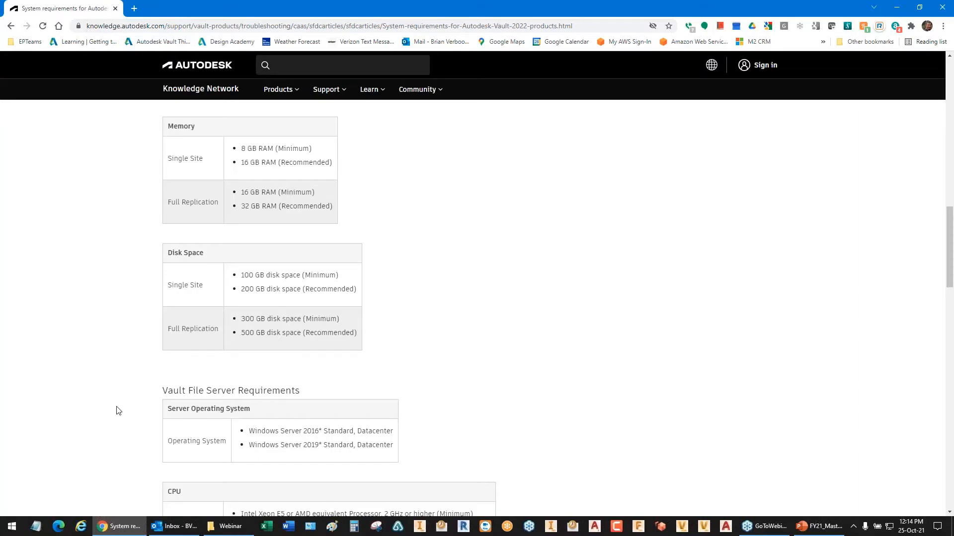
# Step: Review the Vault File Server, Vault Client and Thin Client requirements in the article, and close the page
pyautogui.scroll(-1, 118, 410)
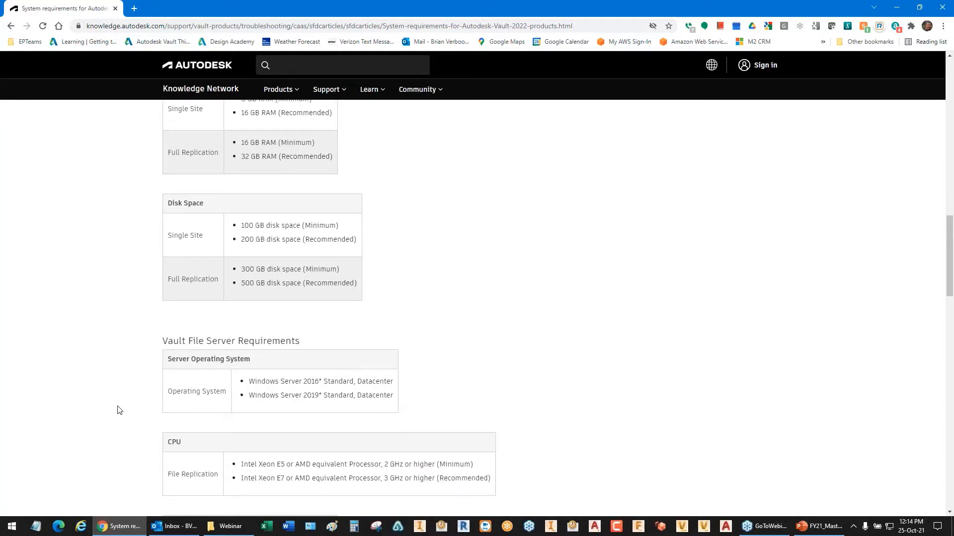
pyautogui.scroll(-3, 119, 411)
pyautogui.scroll(-3, 119, 410)
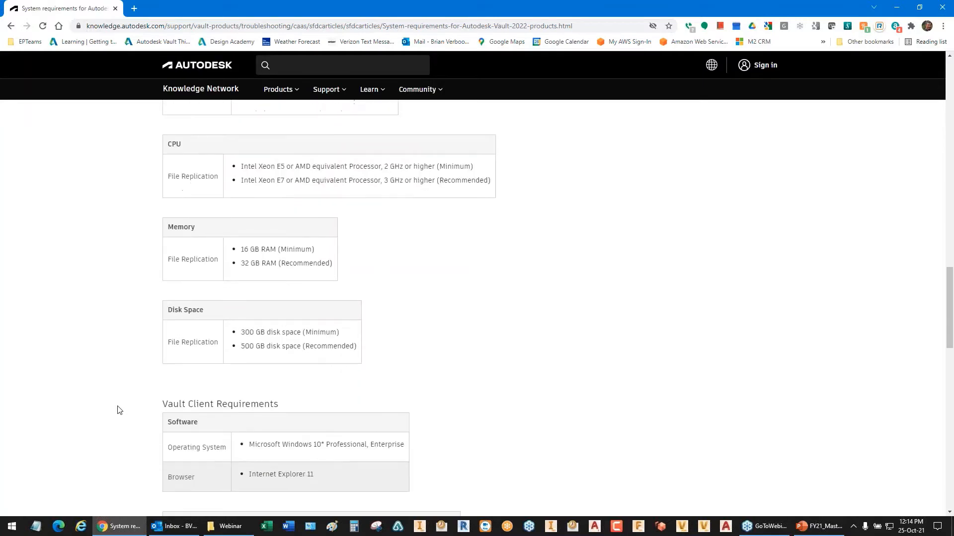
pyautogui.scroll(2, 119, 411)
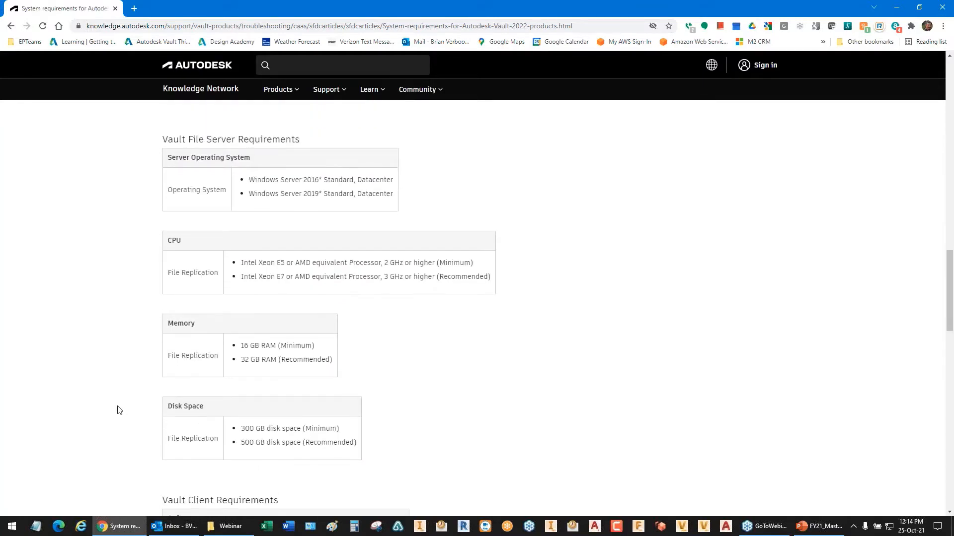
pyautogui.scroll(-2, 120, 410)
pyautogui.scroll(-5, 120, 410)
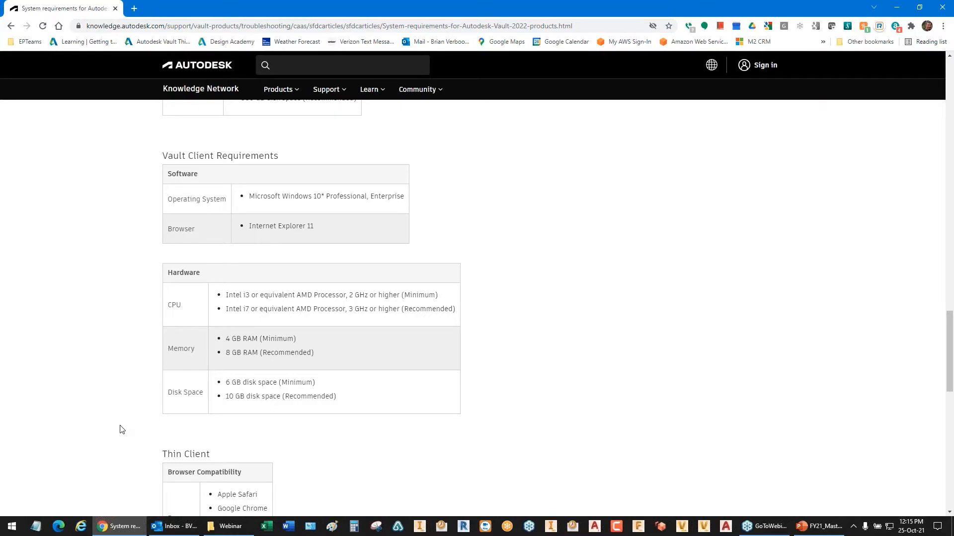
pyautogui.scroll(-1, 122, 430)
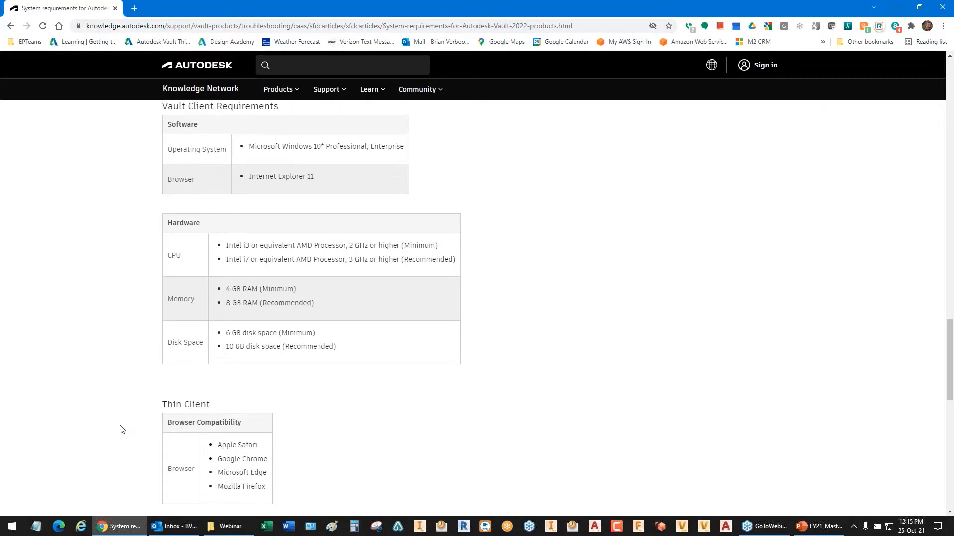
pyautogui.scroll(-1, 122, 430)
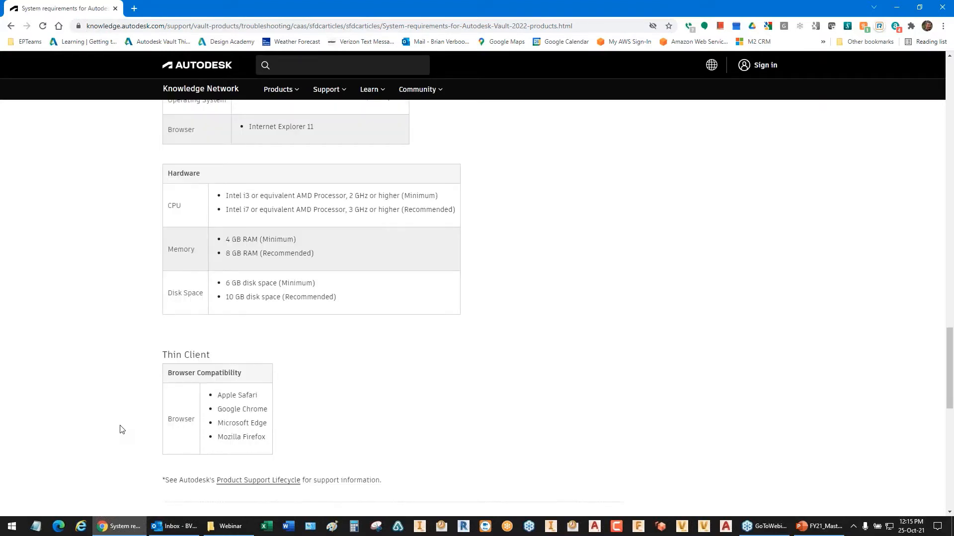
pyautogui.scroll(-2, 122, 430)
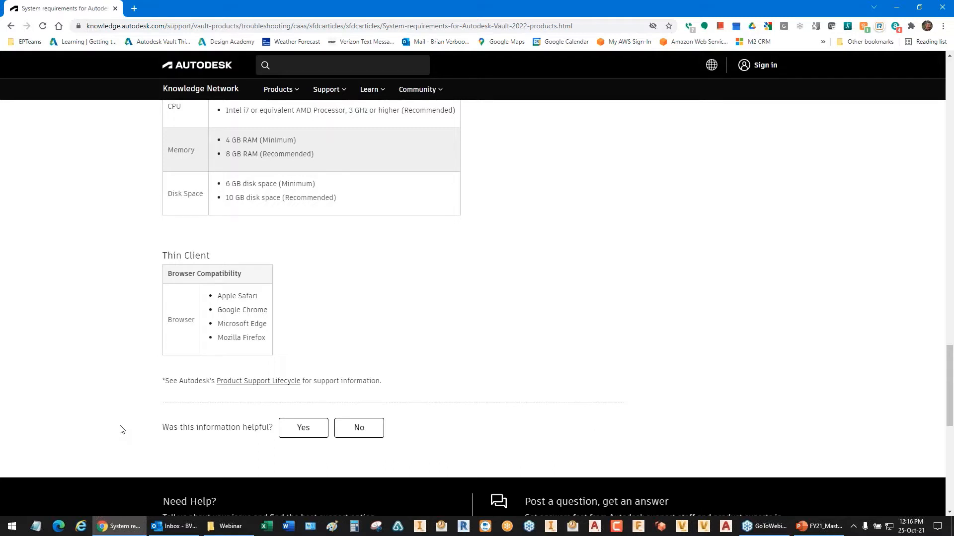
pyautogui.scroll(-3, 119, 432)
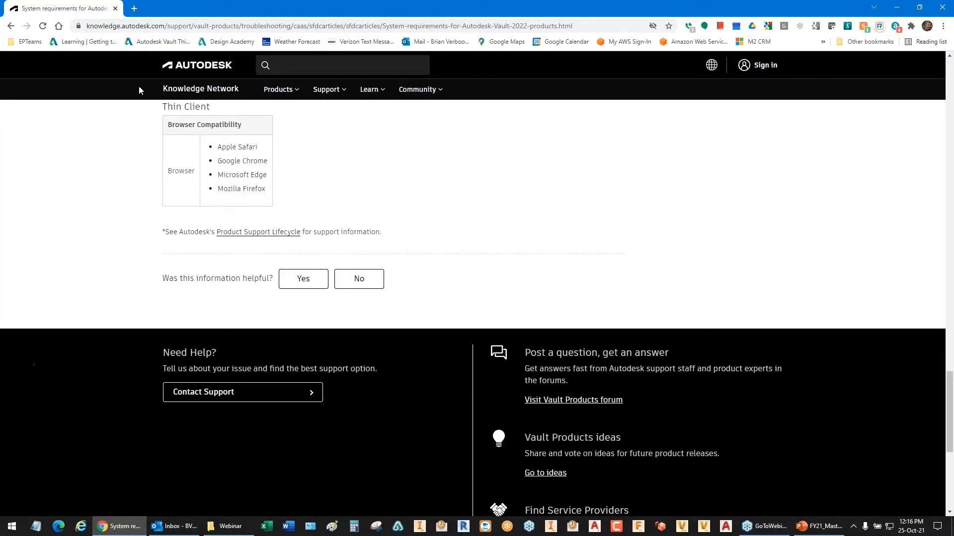
pyautogui.click(115, 9)
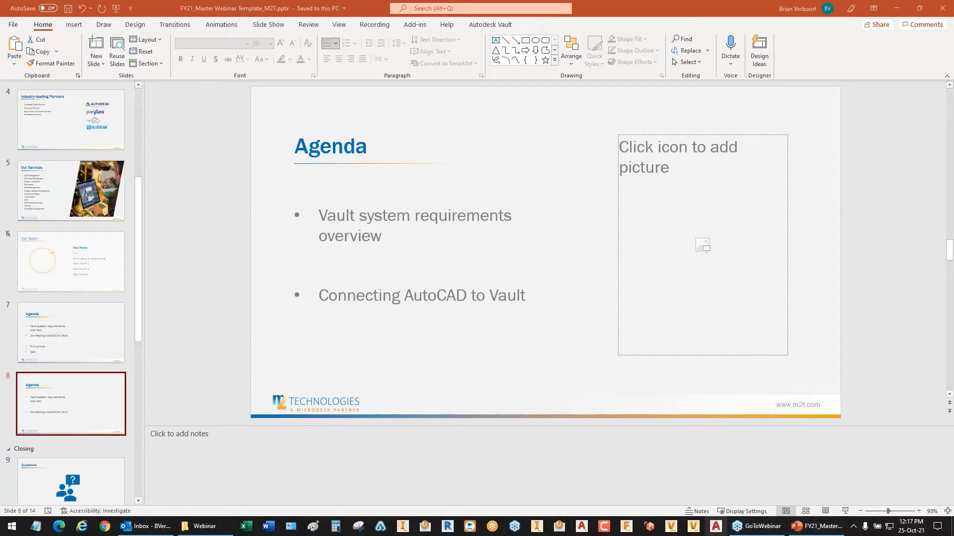
# Step: Switch to AutoCAD 2022 and open the drawing WEBINAR.dwg from the Webinar folder
pyautogui.click(715, 526)
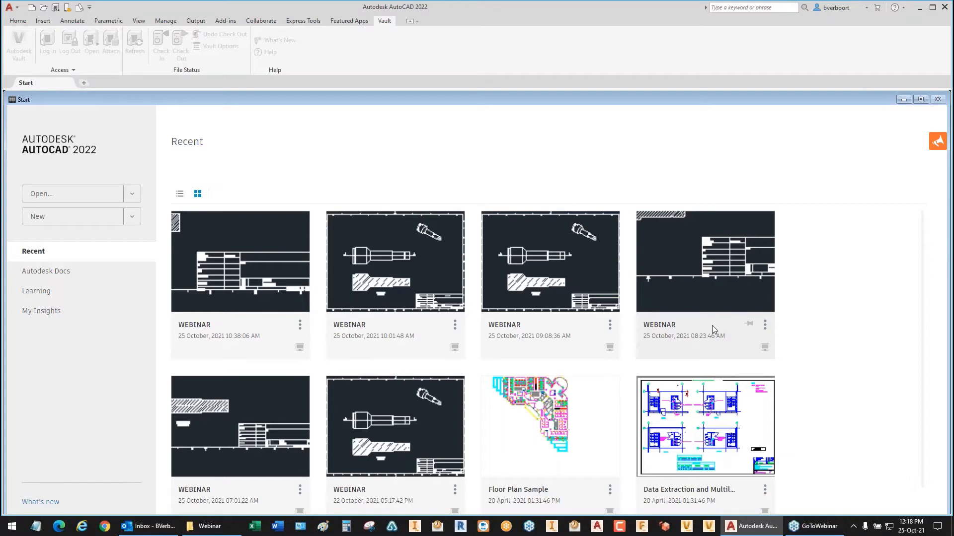
pyautogui.click(45, 10)
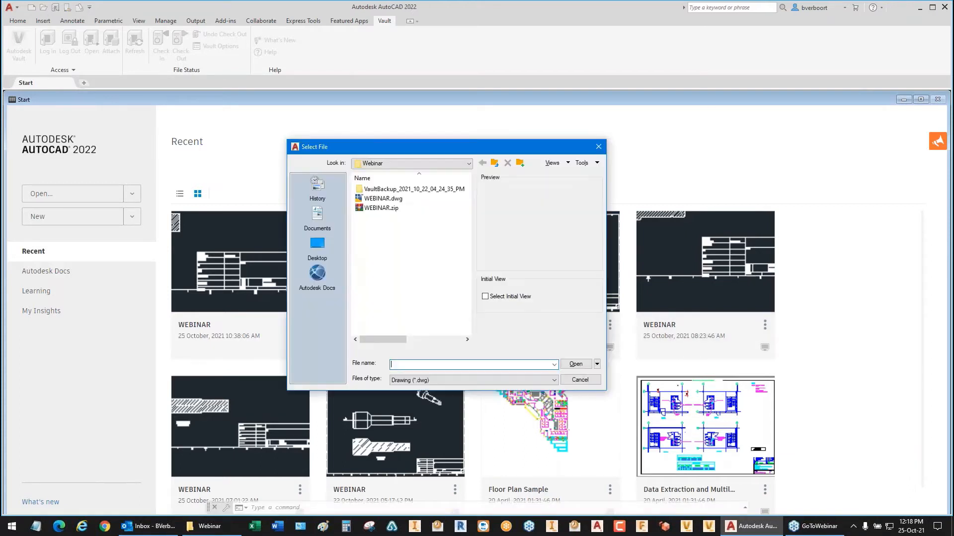
pyautogui.click(385, 201)
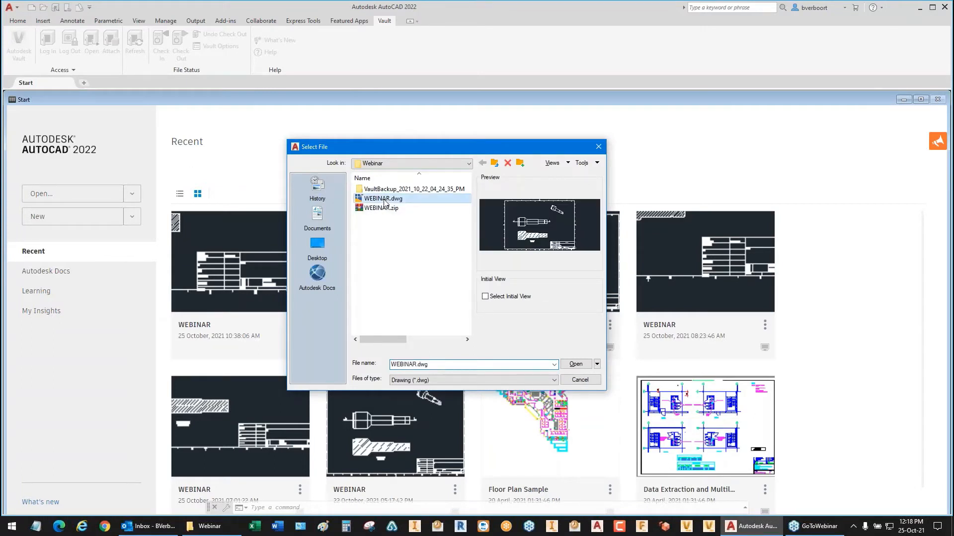
pyautogui.click(573, 365)
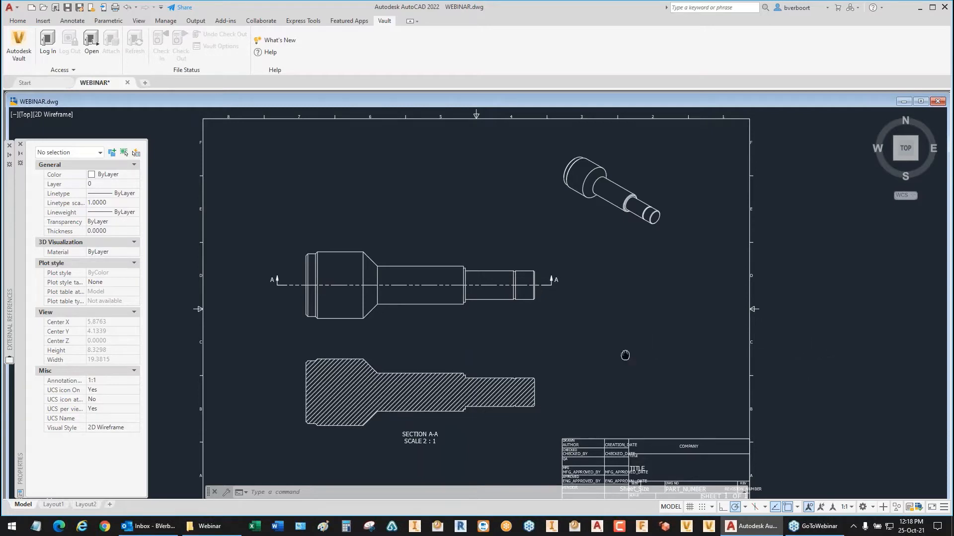
# Step: Inspect the properties of the title block's upper border line and its PART_NUMBER attribute definition, and clear the selection
pyautogui.moveTo(625, 355); pyautogui.dragTo(620, 255, button='middle')
pyautogui.scroll(2, 619, 254)
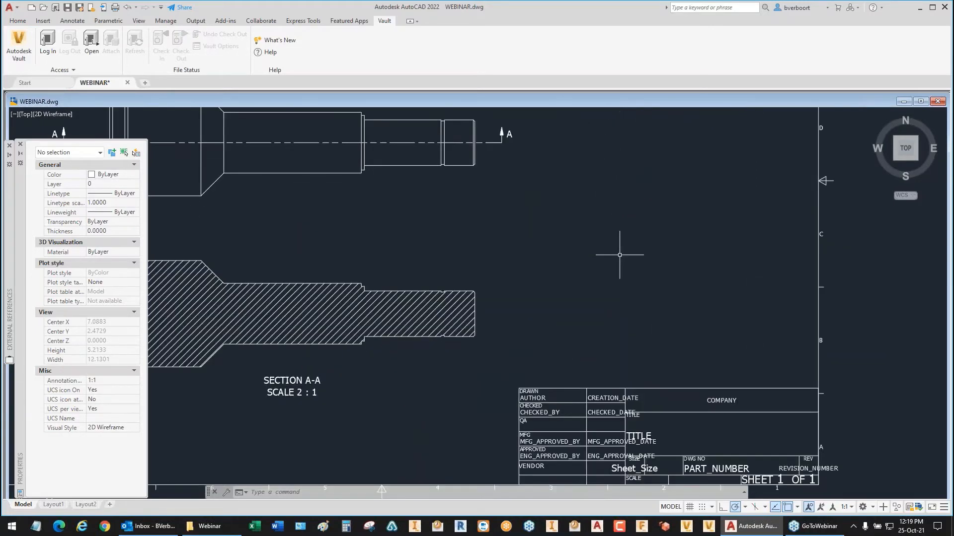
pyautogui.moveTo(630, 305); pyautogui.dragTo(701, 261, button='middle')
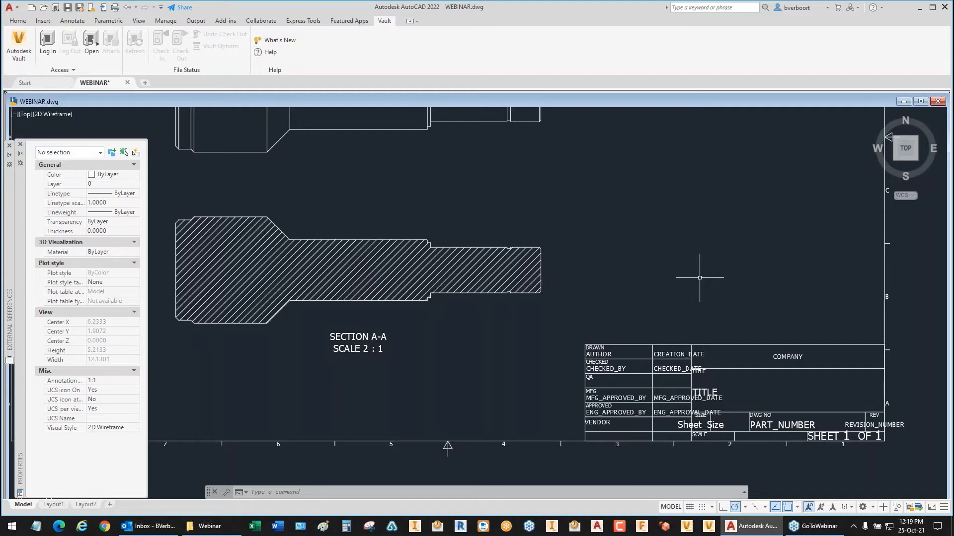
pyautogui.click(739, 344)
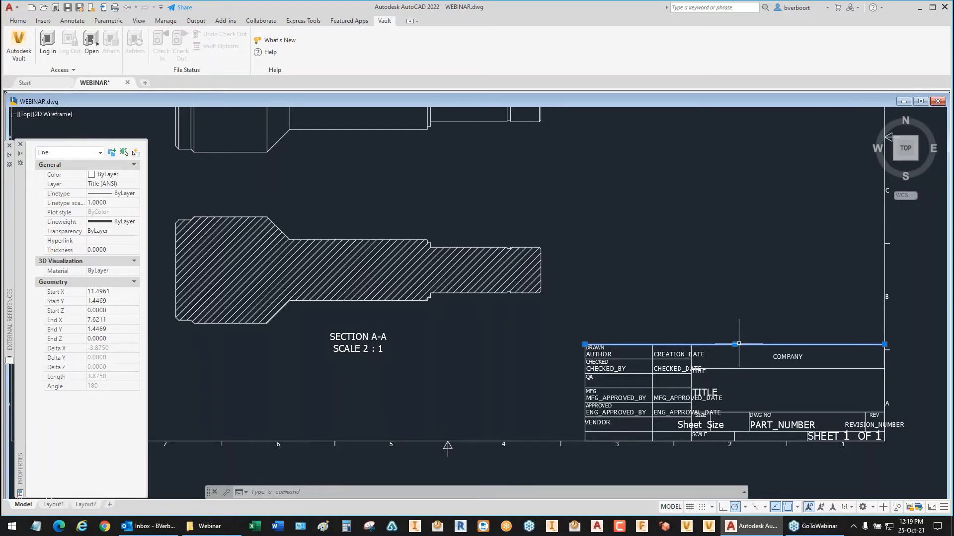
pyautogui.press('Escape')
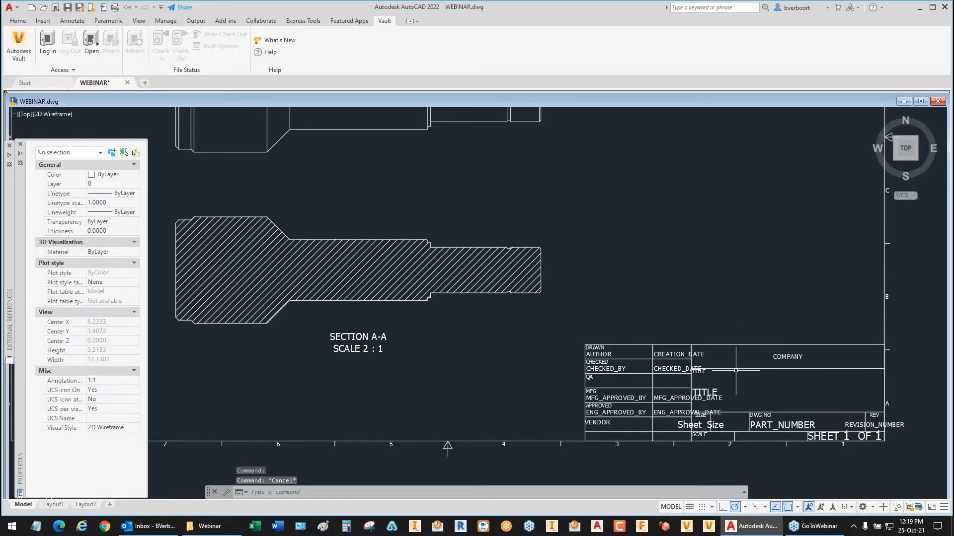
pyautogui.click(758, 425)
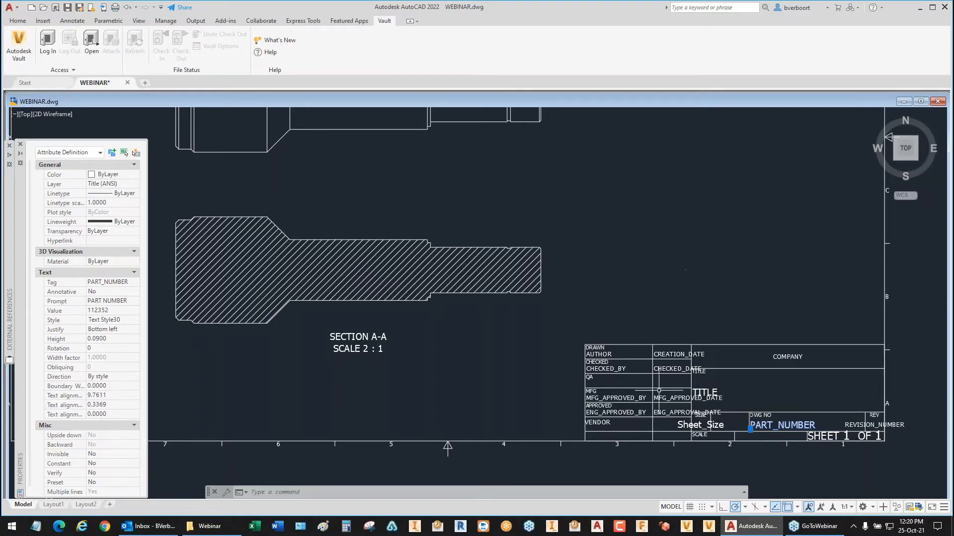
pyautogui.click(606, 405)
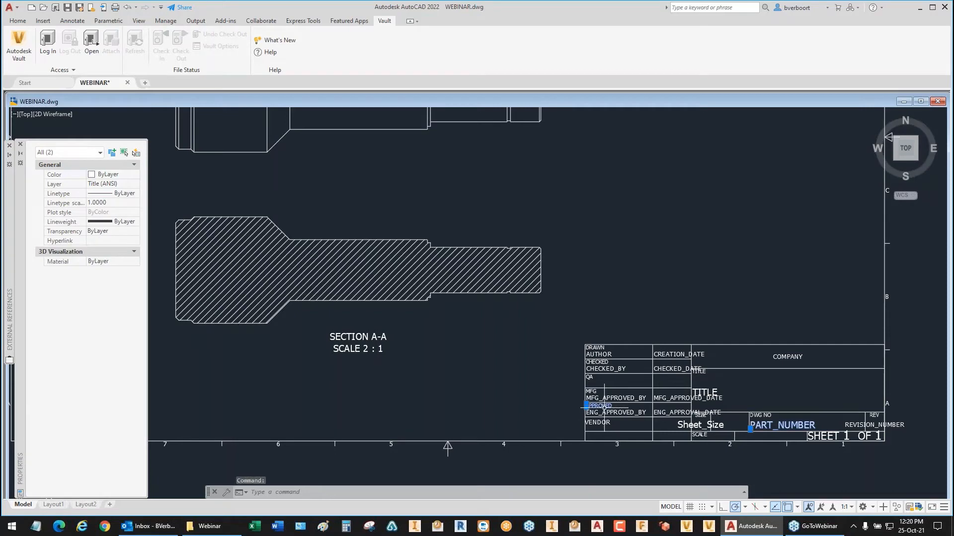
pyautogui.press('Escape')
pyautogui.press('Escape')
pyautogui.press('Escape')
# Step: Examine the properties of the VENDOR label in the title block to check its object type, and deselect it
pyautogui.click(598, 423)
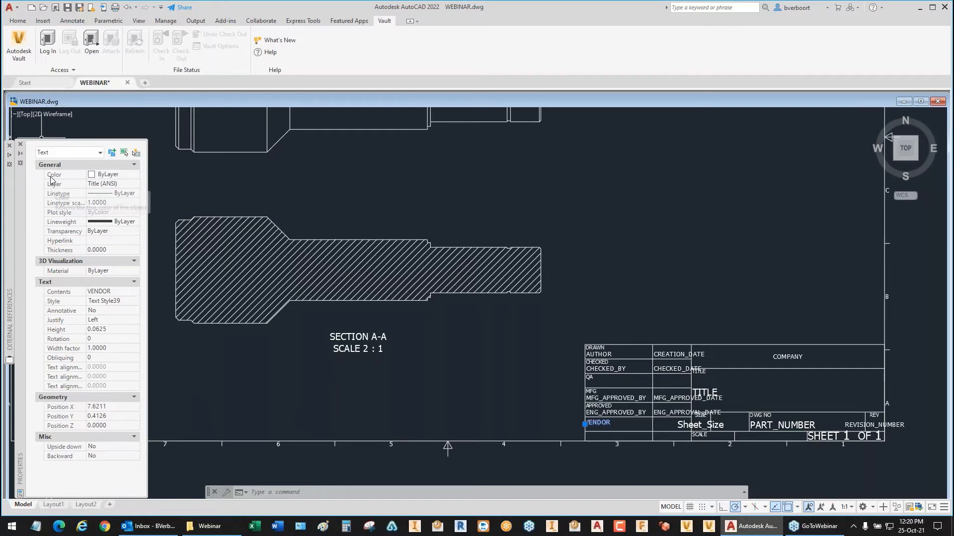
pyautogui.press('Escape')
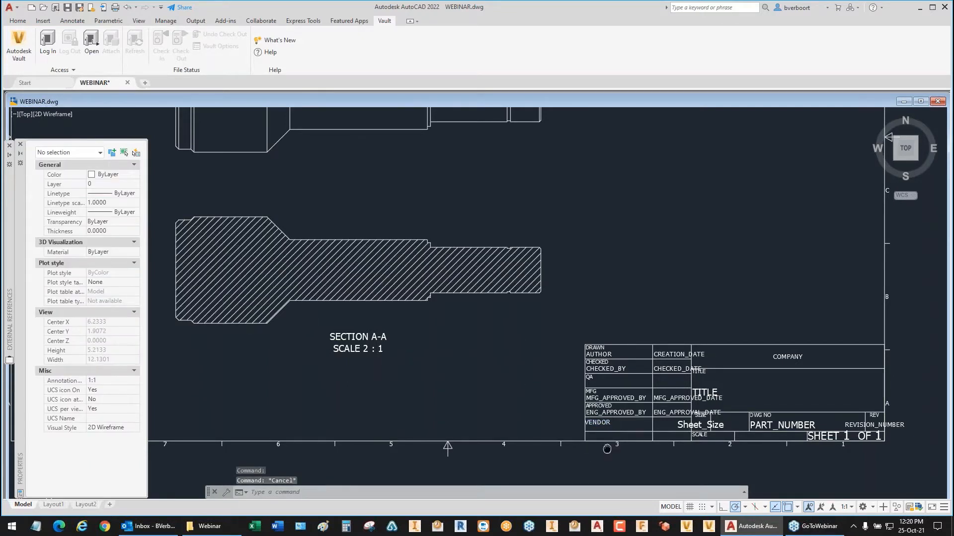
pyautogui.moveTo(607, 449)
pyautogui.mouseDown(button='middle')
pyautogui.moveTo(600, 400)
pyautogui.moveTo(538, 436)
pyautogui.mouseUp(button='middle')
pyautogui.scroll(2, 600, 400)
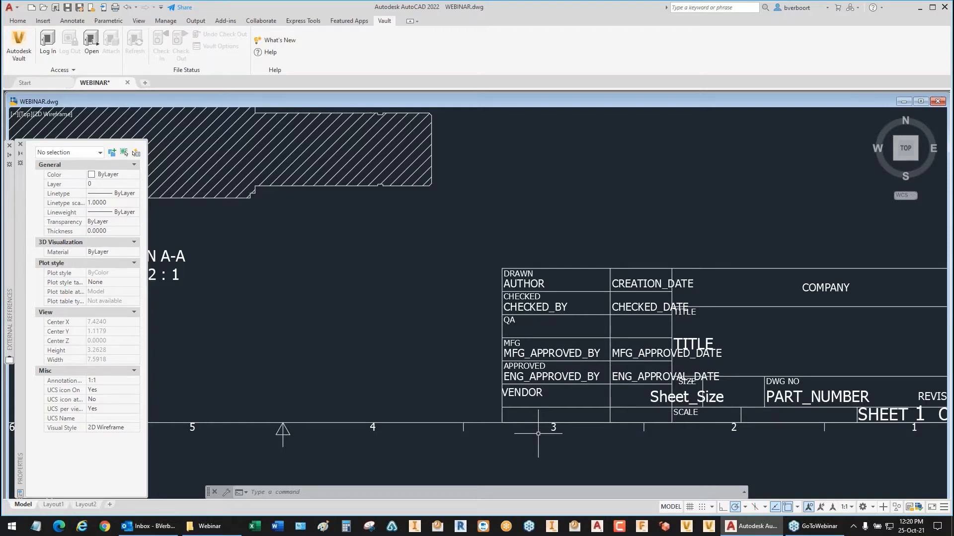
pyautogui.click(531, 393)
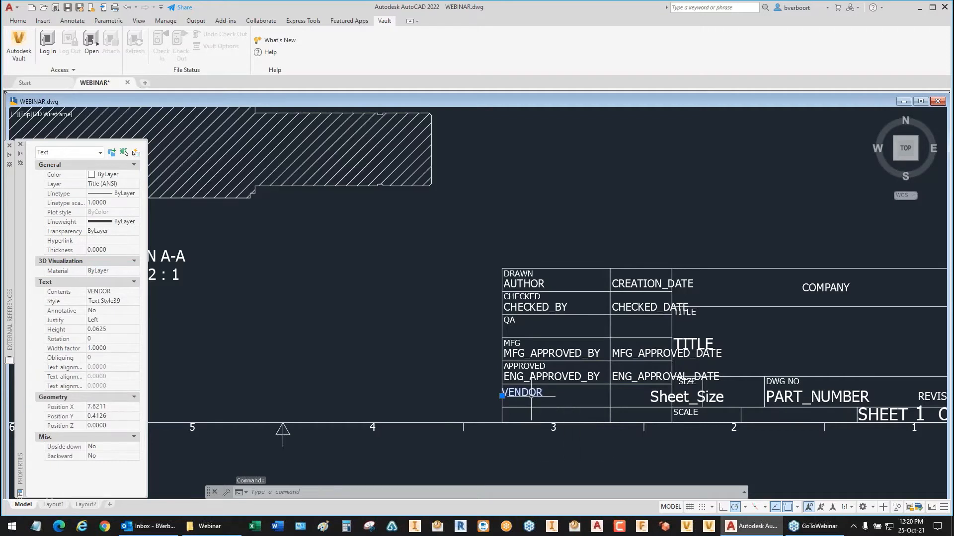
pyautogui.press('Escape')
pyautogui.press('Escape')
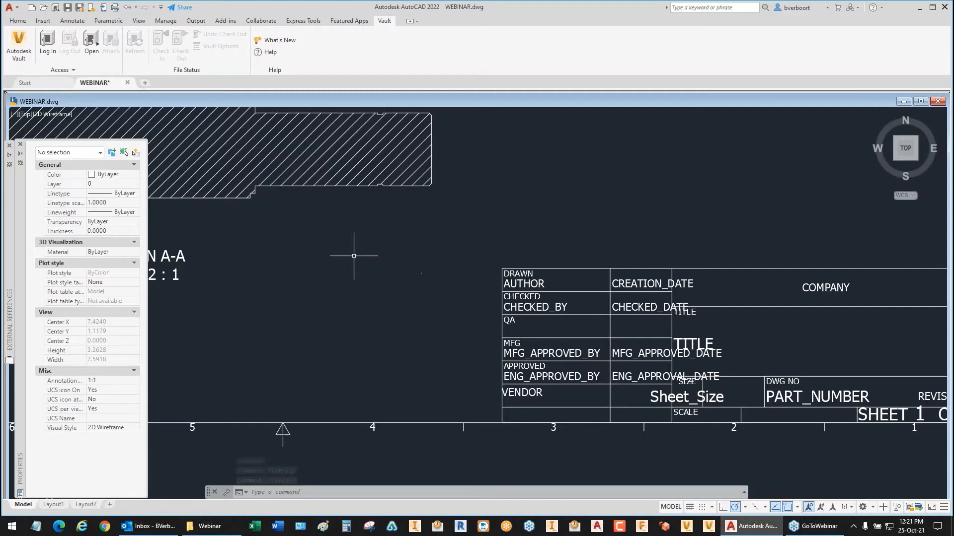
# Step: Define an attribute with the tag VENDOR and place it at the lower-left corner of the title block cell under the VENDOR label
pyautogui.click(47, 22)
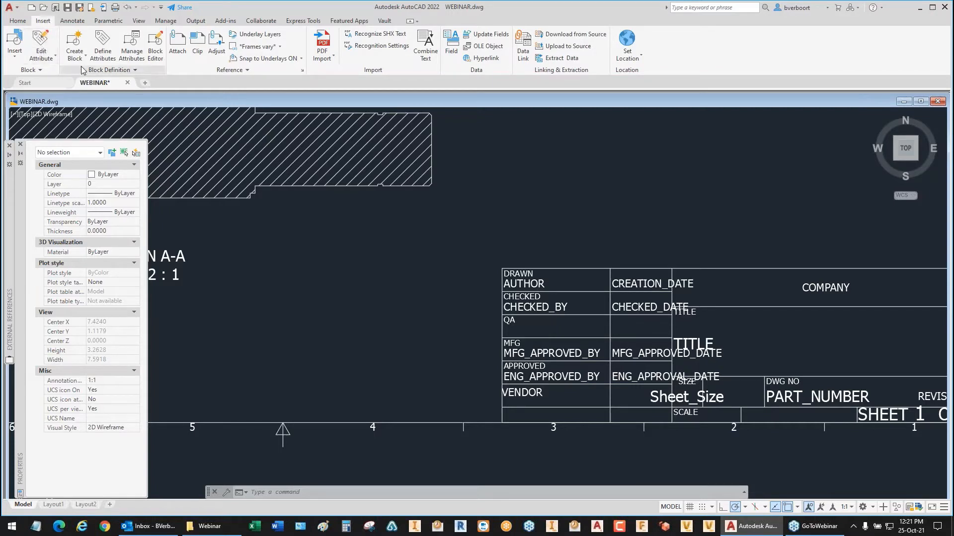
pyautogui.click(102, 50)
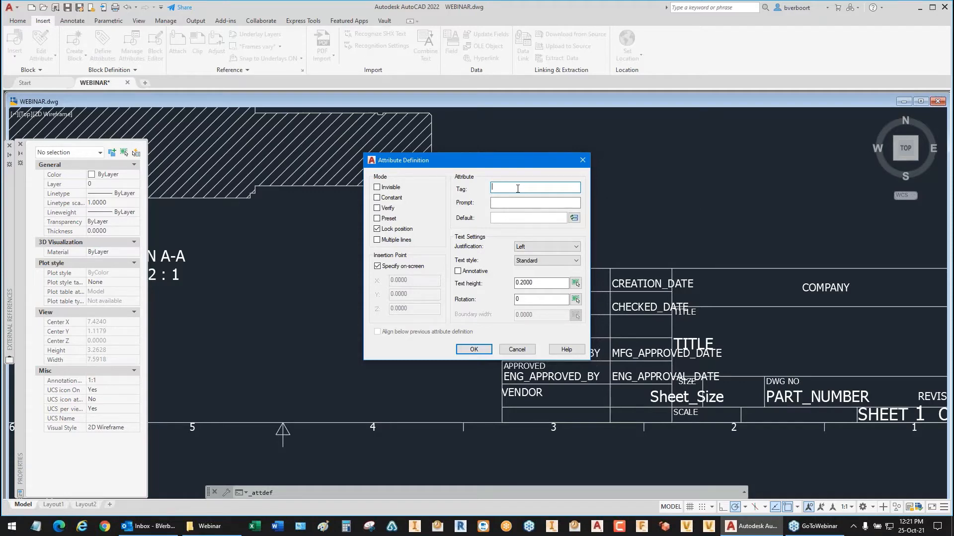
pyautogui.write('VENDOR')
pyautogui.click(503, 202)
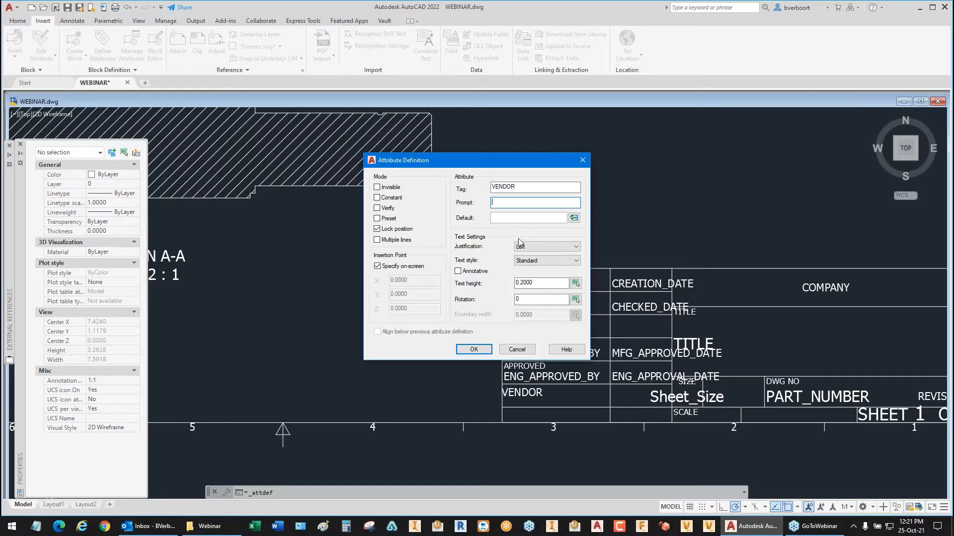
pyautogui.click(475, 349)
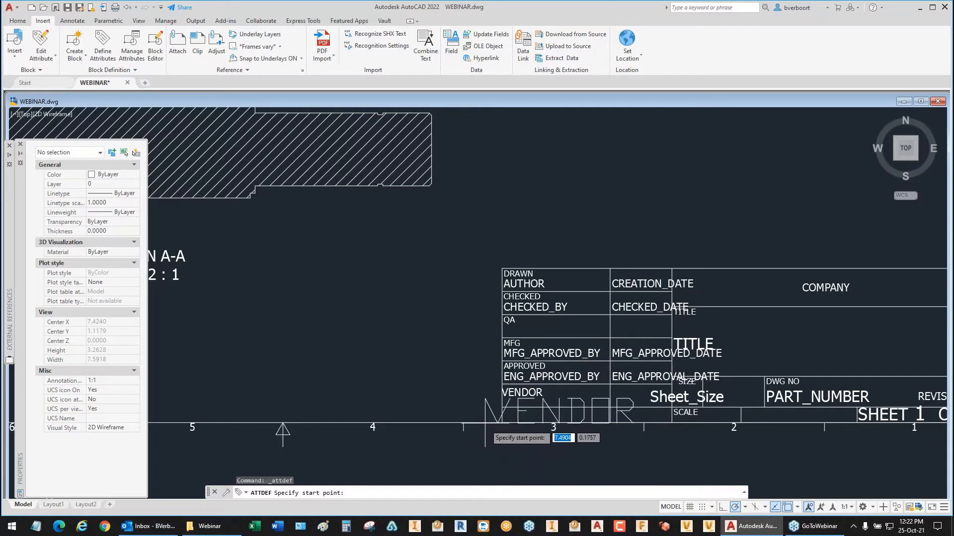
pyautogui.moveTo(451, 426); pyautogui.dragTo(432, 344, button='middle')
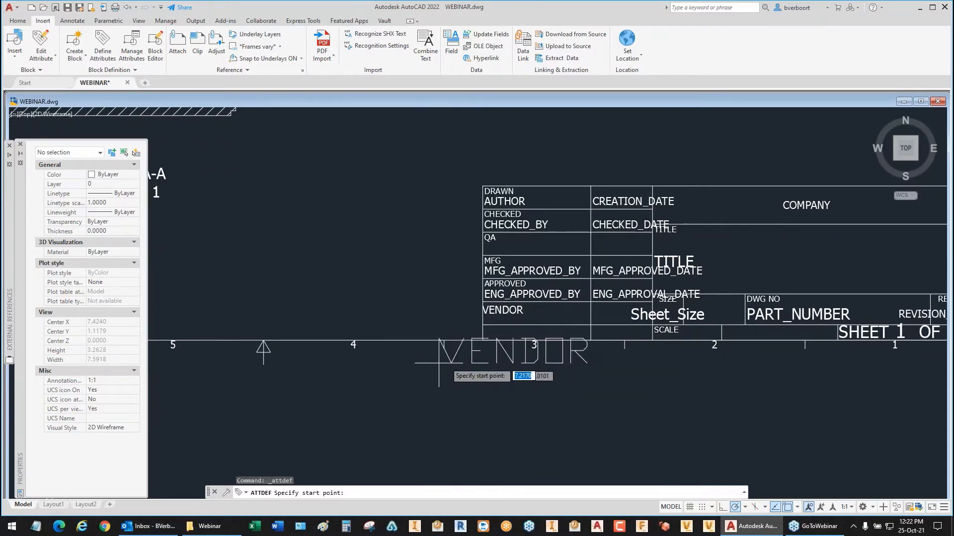
pyautogui.click(481, 340)
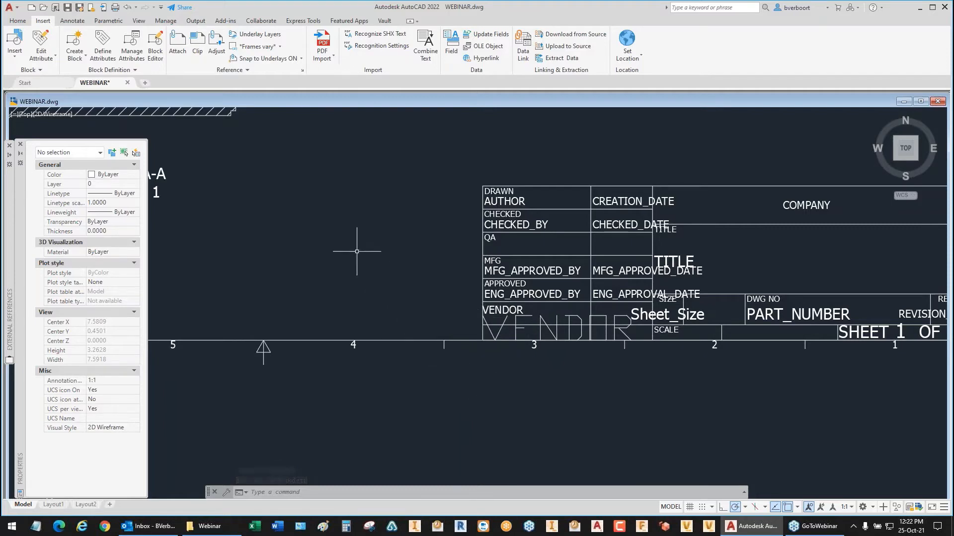
# Step: Match the properties of the VENDOR text label onto the new VENDOR attribute below it
pyautogui.click(308, 258)
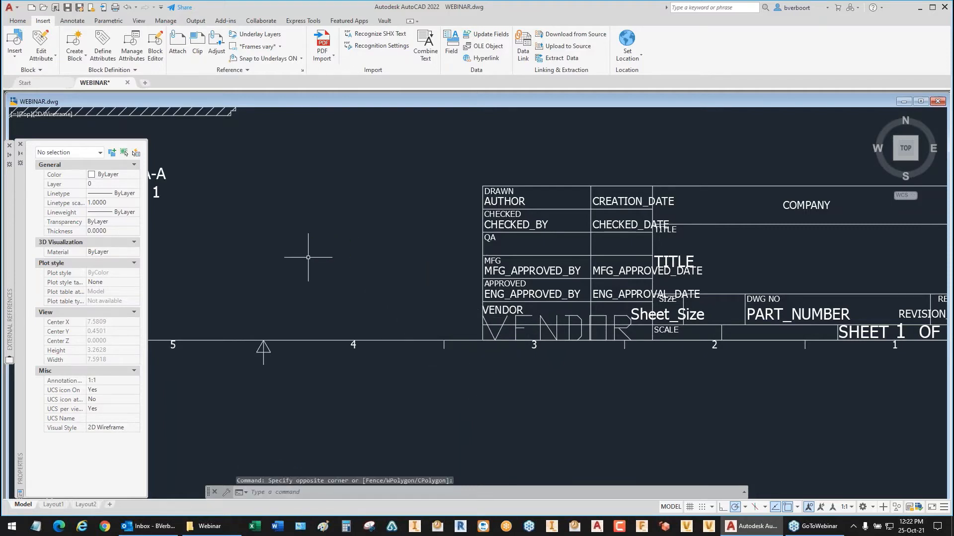
pyautogui.write('MATCHPROP')
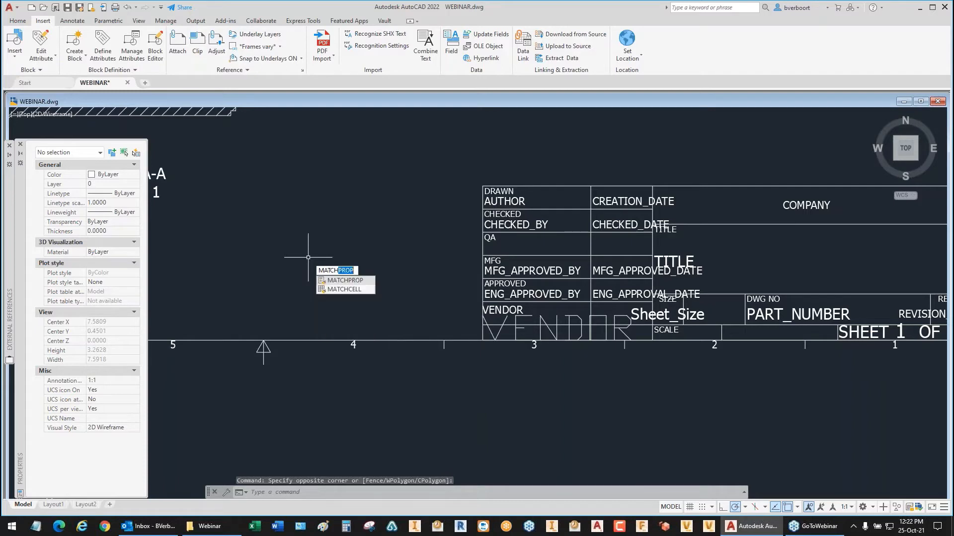
pyautogui.press('Return')
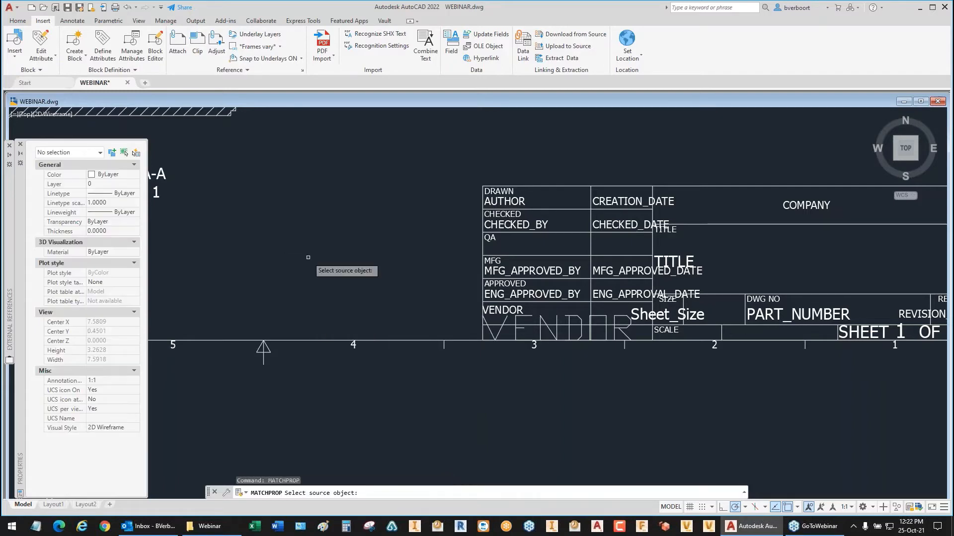
pyautogui.click(526, 314)
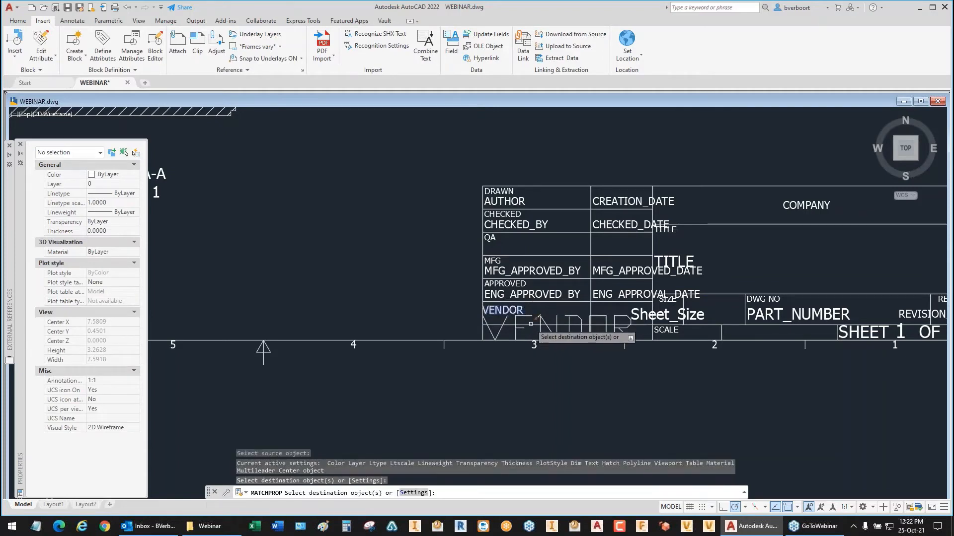
pyautogui.click(531, 327)
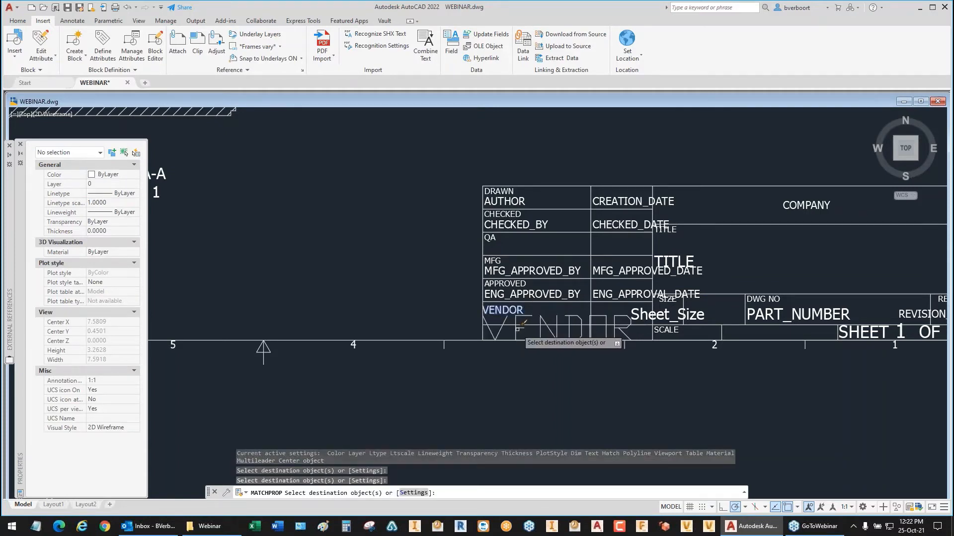
pyautogui.rightClick(355, 276)
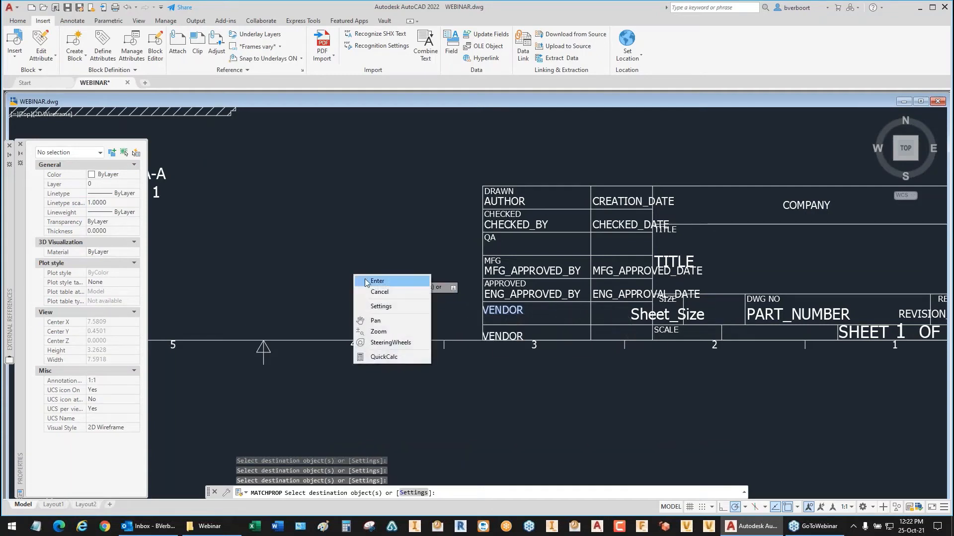
pyautogui.click(377, 281)
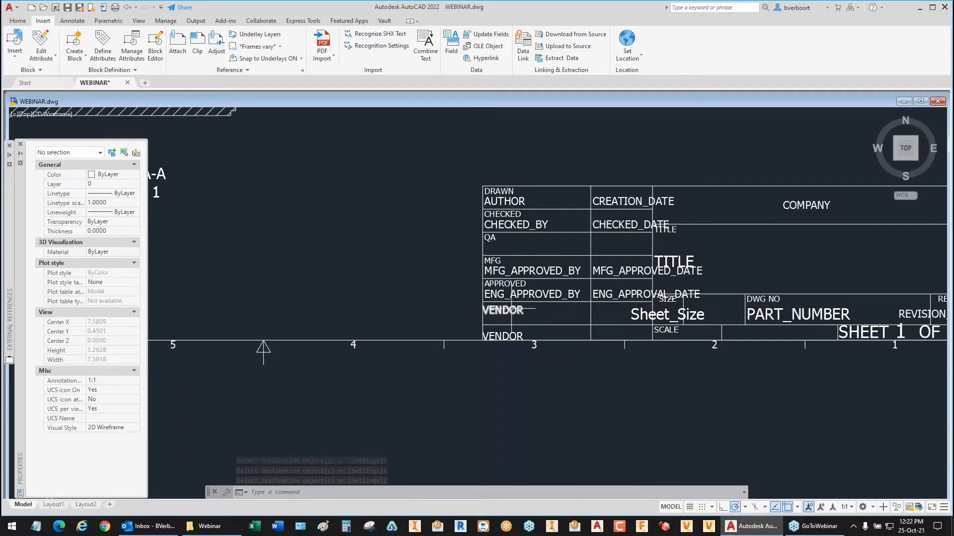
# Step: Check the new VENDOR attribute's properties and its tag, prompt and default fields, and leave text editing
pyautogui.click(501, 337)
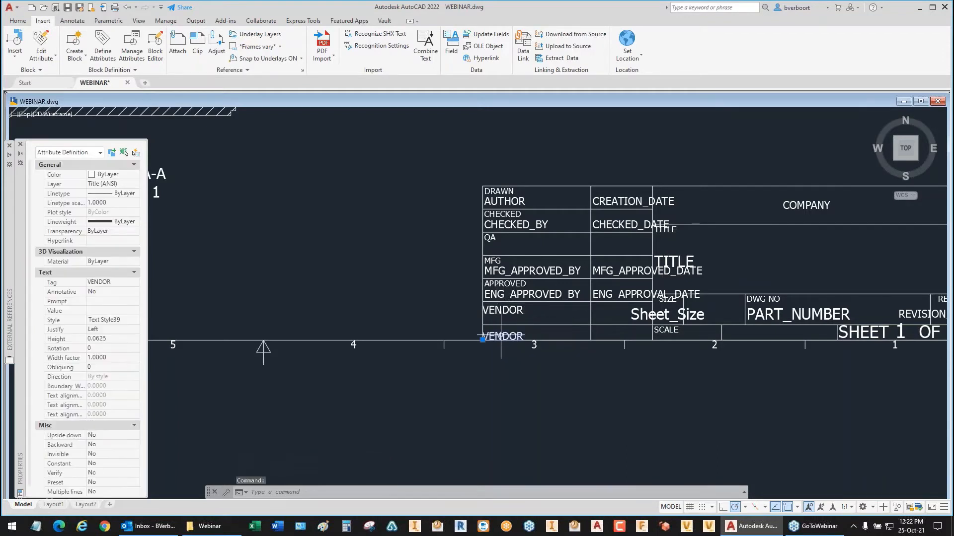
pyautogui.doubleClick(501, 336)
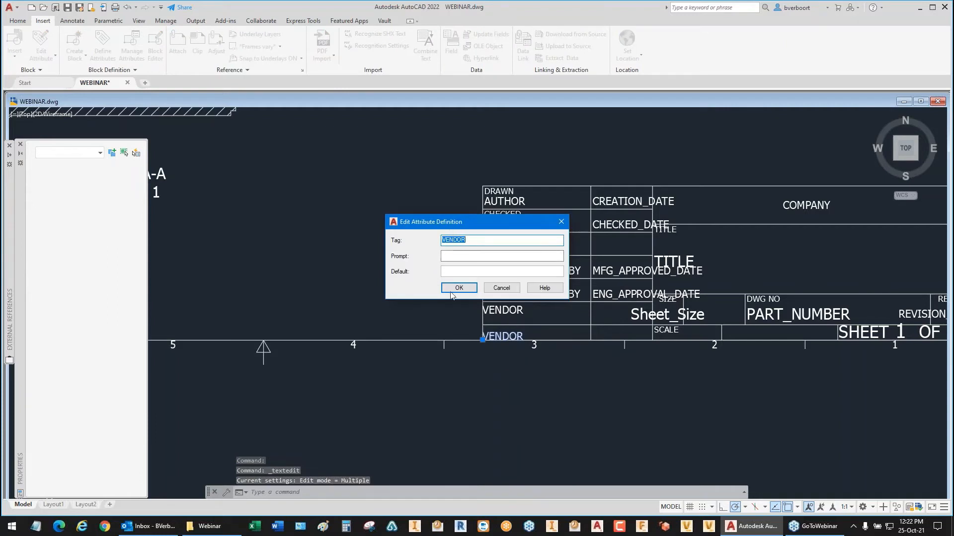
pyautogui.click(458, 289)
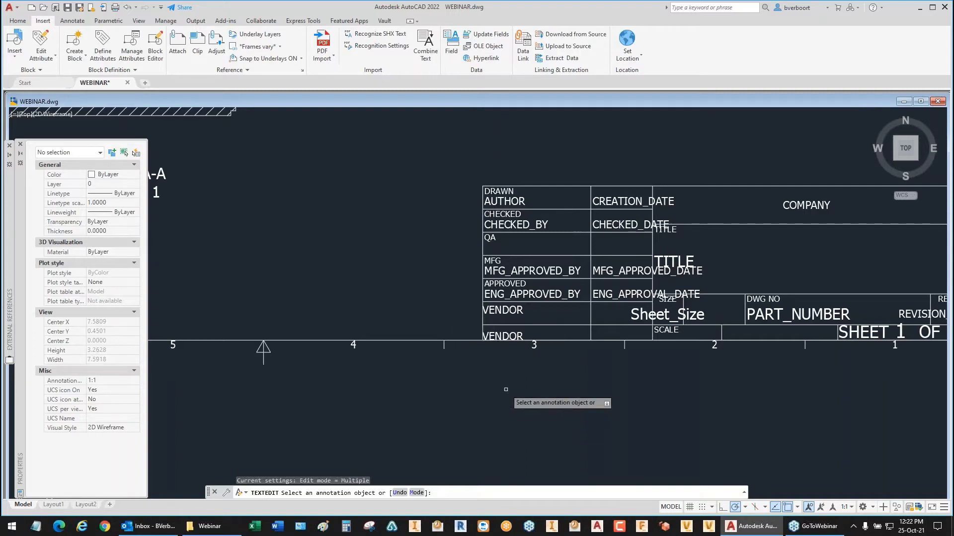
pyautogui.press('Escape')
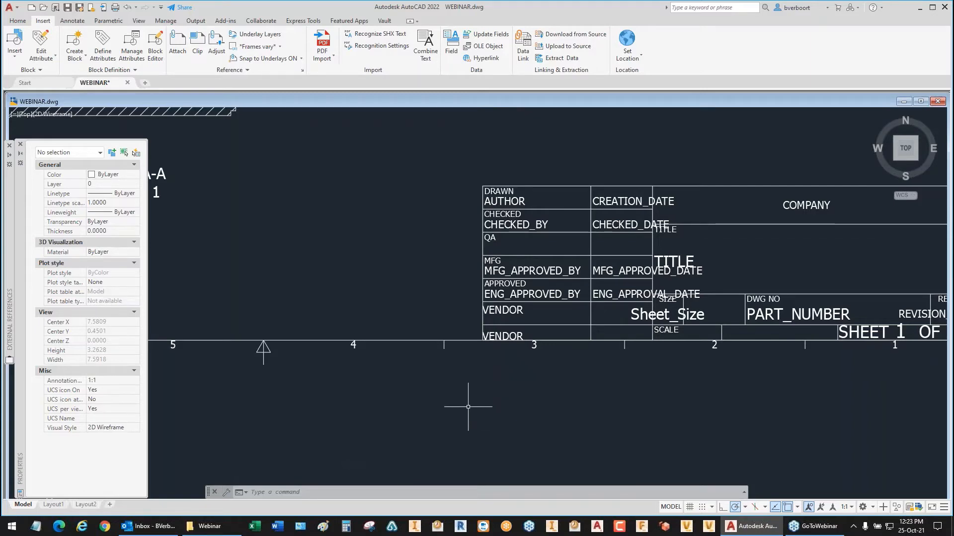
# Step: Bring the whole title block into view and save the drawing
pyautogui.scroll(2, 468, 406)
pyautogui.scroll(-4, 468, 407)
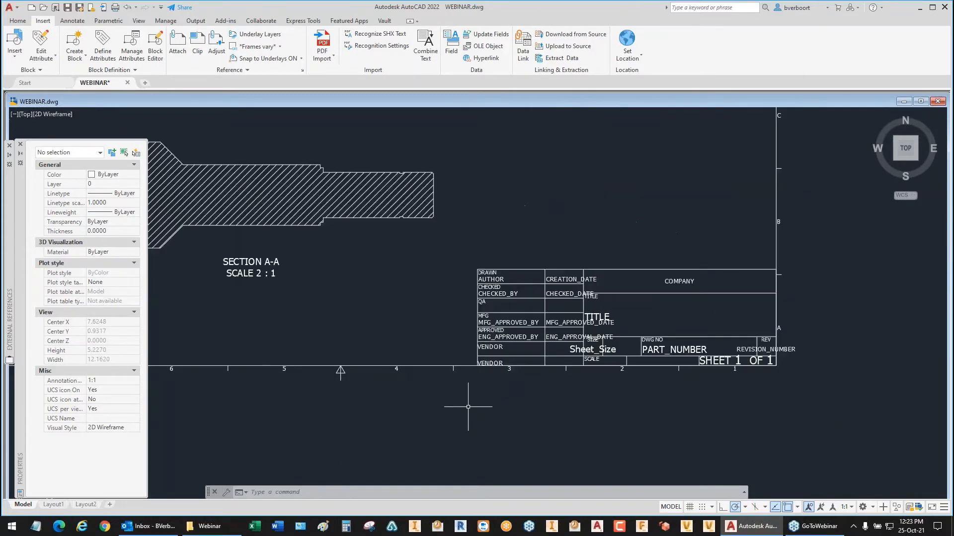
pyautogui.moveTo(468, 407); pyautogui.dragTo(389, 406, button='middle')
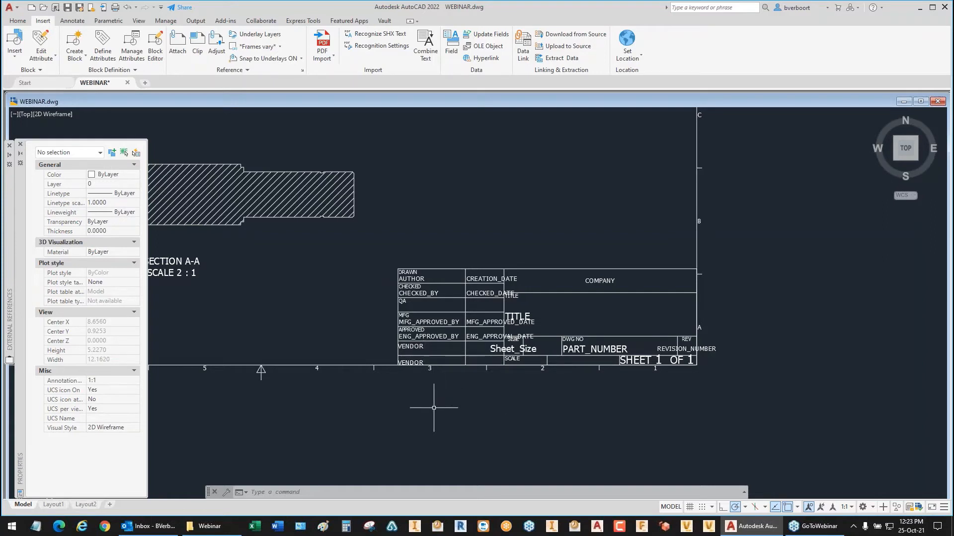
pyautogui.click(67, 10)
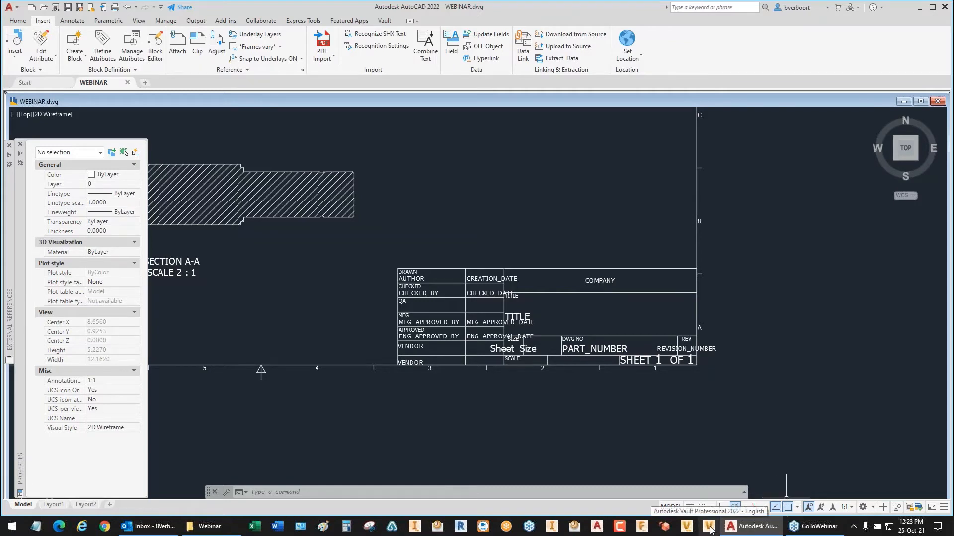
# Step: Launch Autodesk Data Management Server Console 2022 and log in with the Administrator vault account
pyautogui.click(686, 527)
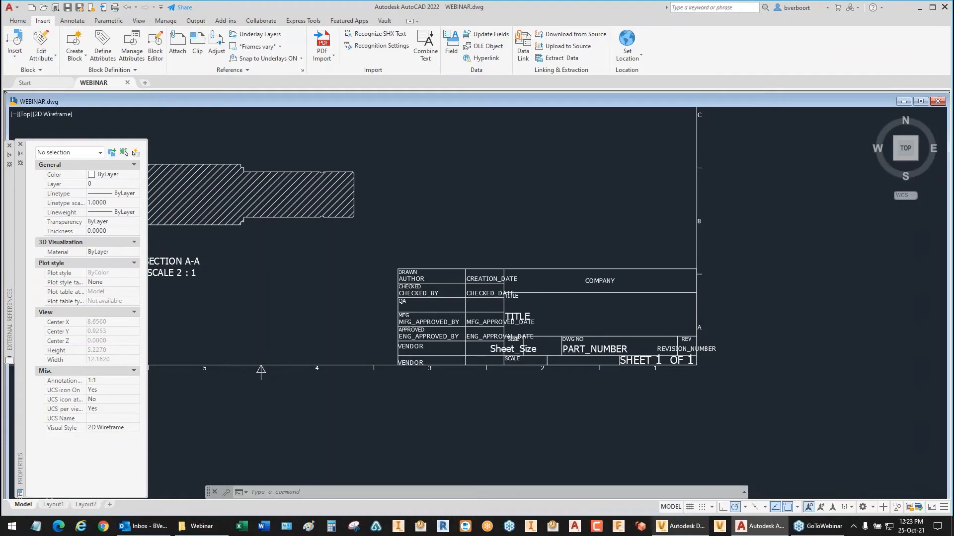
pyautogui.hotkey('alt', 'Tab')
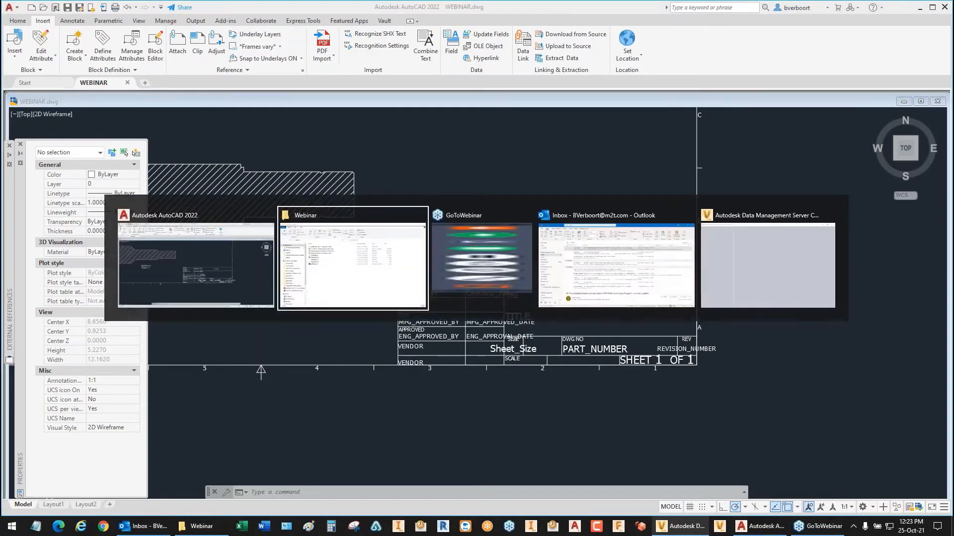
pyautogui.hotkey('alt', 'Tab')
pyautogui.hotkey('alt', 'Tab')
pyautogui.hotkey('alt', 'Tab')
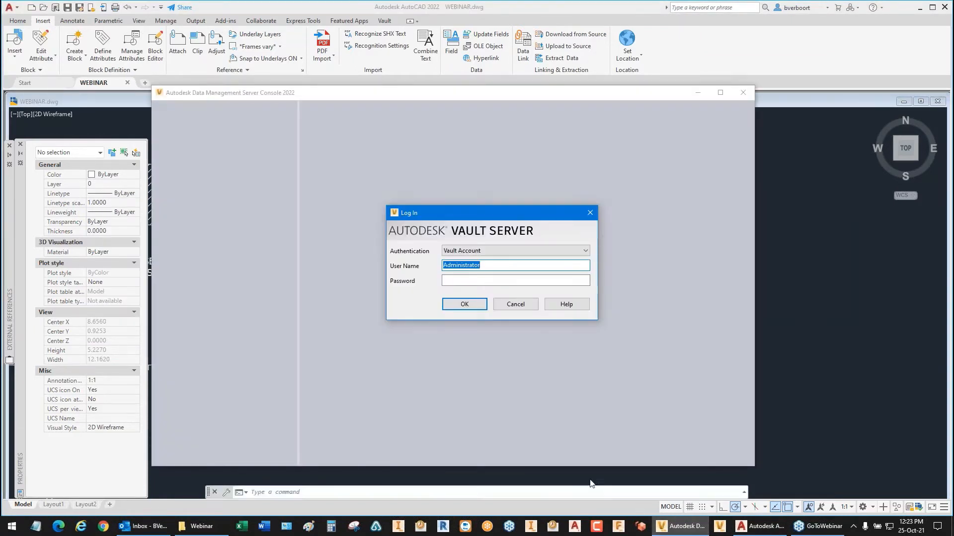
pyautogui.click(454, 304)
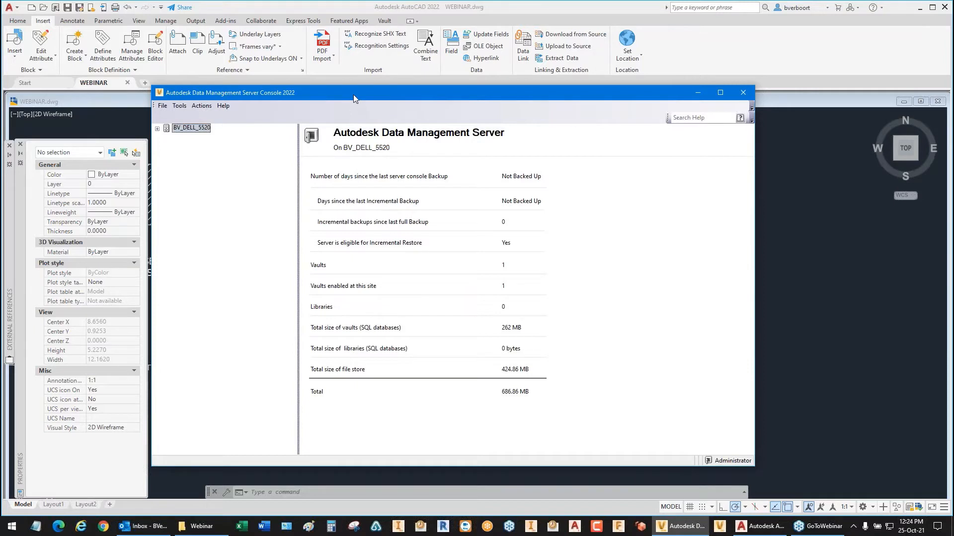
# Step: Open the server's Index Block Attributes settings listing the indexed block names
pyautogui.moveTo(353, 94); pyautogui.dragTo(365, 109)
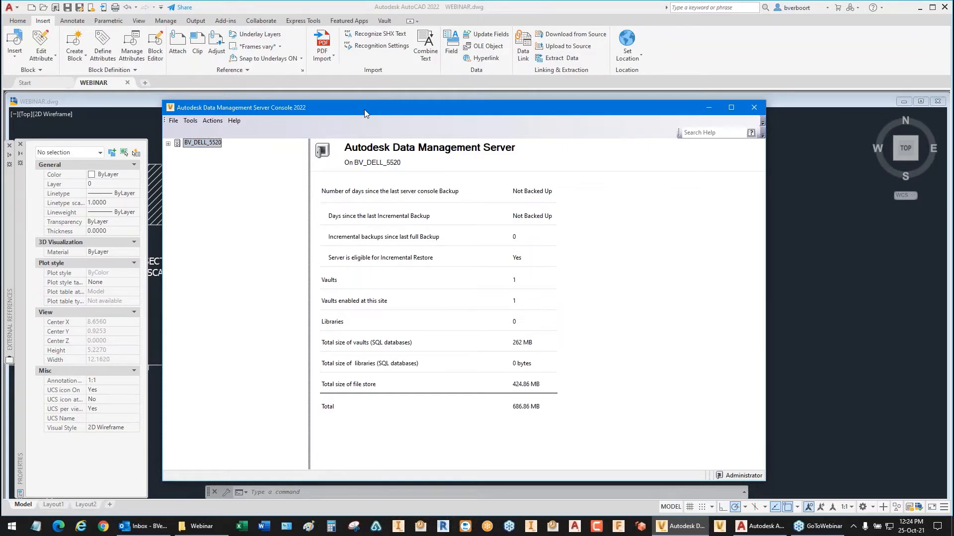
pyautogui.click(190, 121)
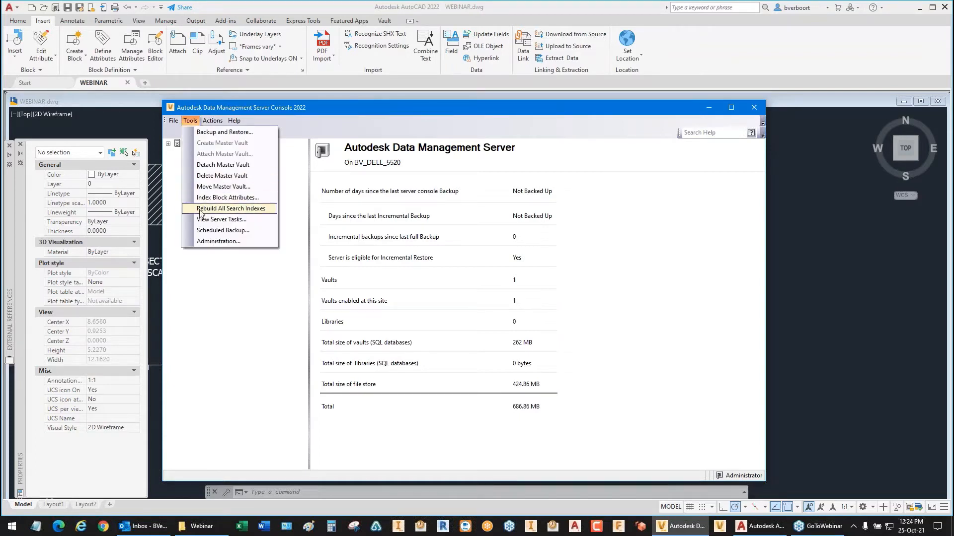
pyautogui.click(242, 201)
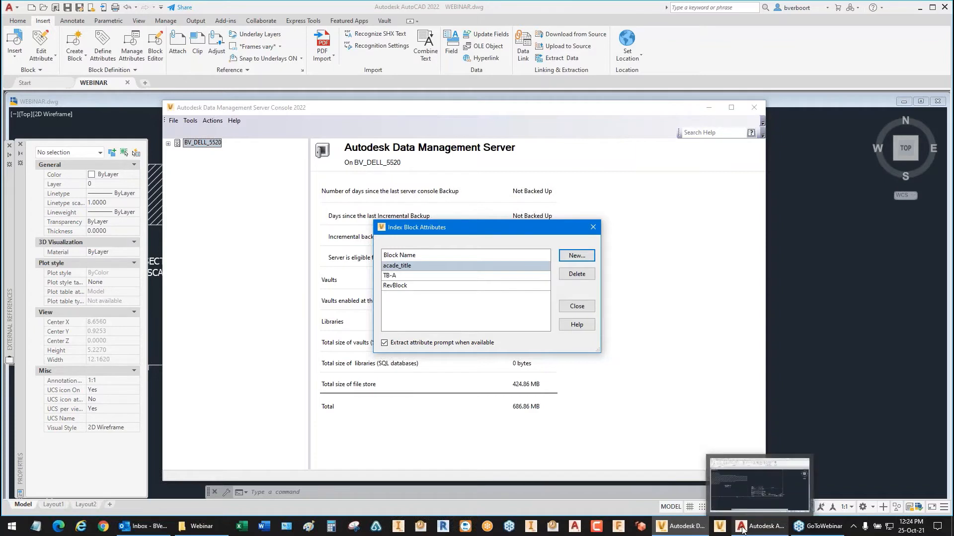
# Step: Switch back to AutoCAD and start a new block definition with the name TB1
pyautogui.click(760, 526)
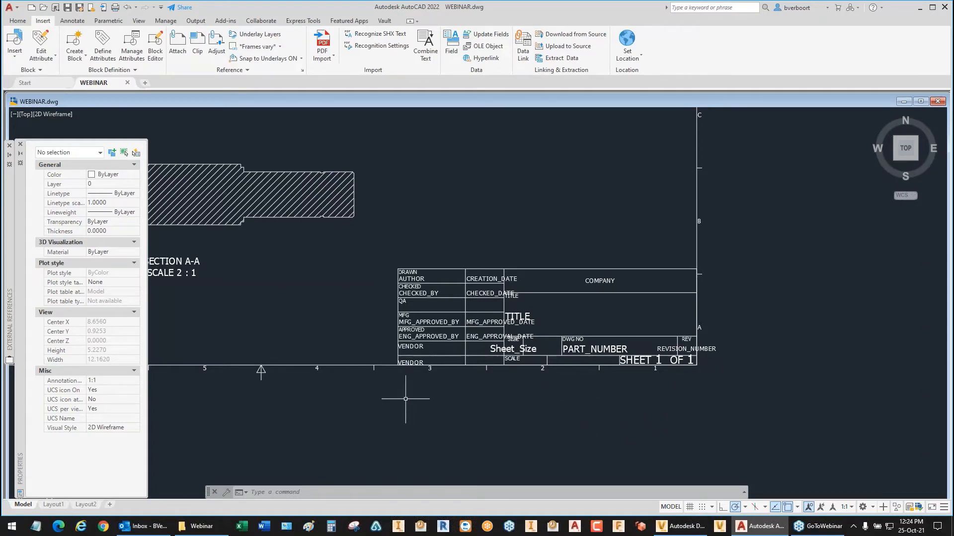
pyautogui.write('BLO')
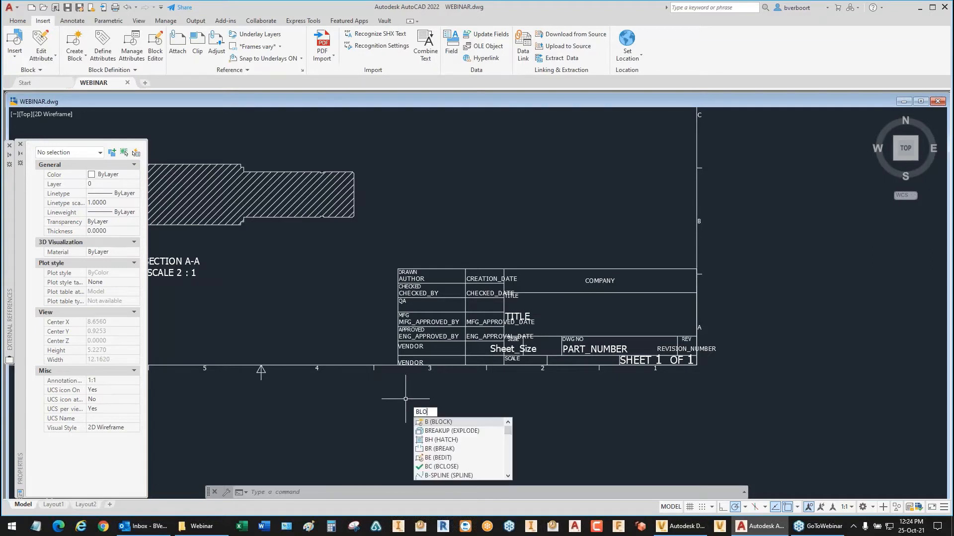
pyautogui.write('CK')
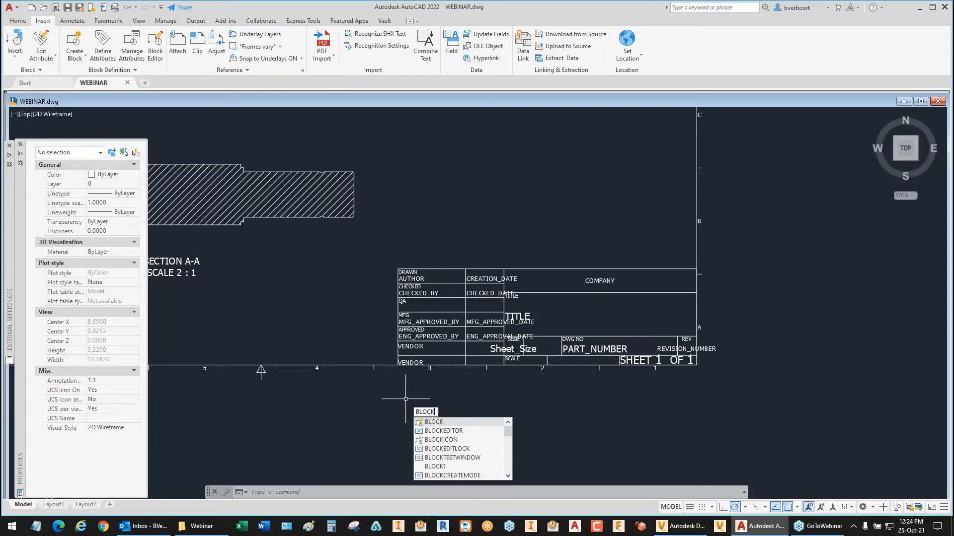
pyautogui.press('Return')
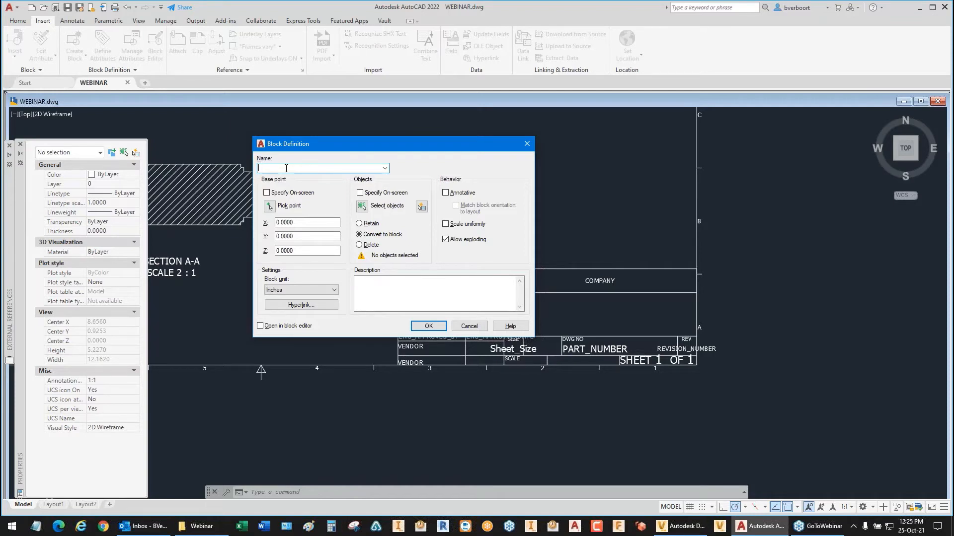
pyautogui.write('tb1')
pyautogui.press('BackSpace')
pyautogui.press('BackSpace')
pyautogui.press('BackSpace')
pyautogui.write('TB1')
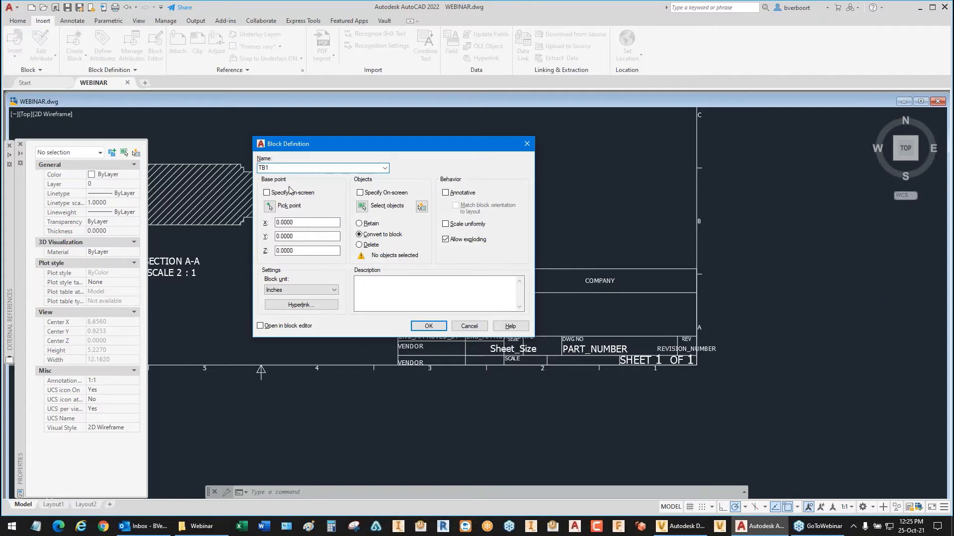
# Step: Select all of the title block's geometry and attributes for block TB1, convert them to the block, and accept its attribute values
pyautogui.click(428, 327)
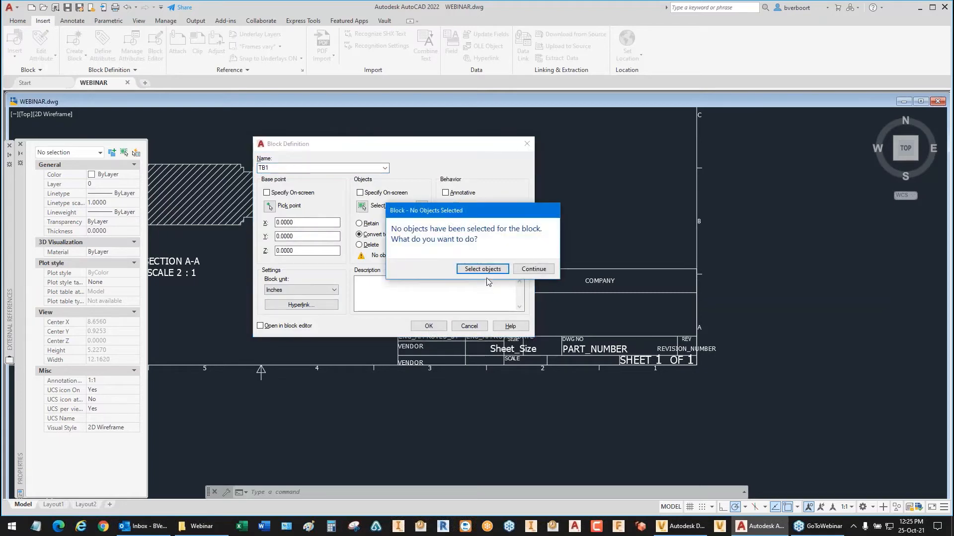
pyautogui.click(482, 269)
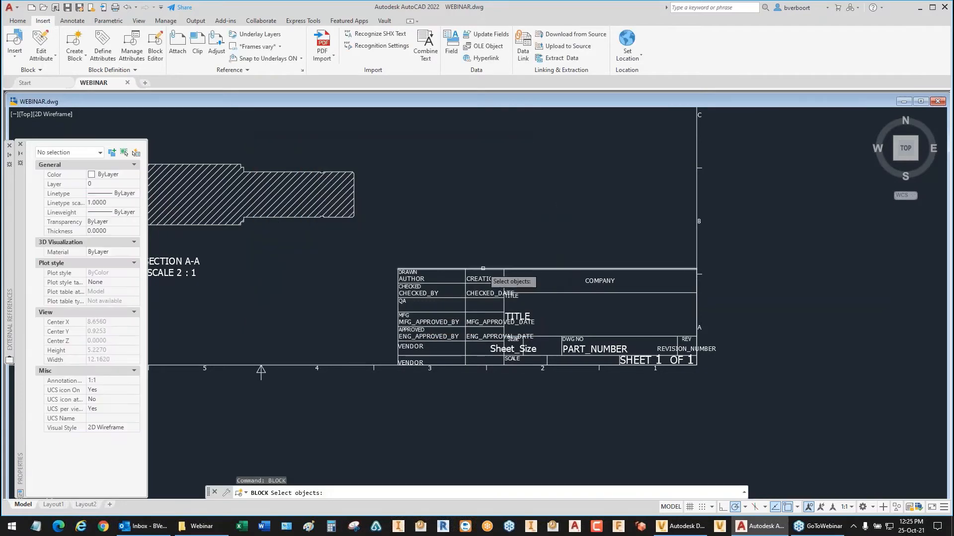
pyautogui.click(372, 253)
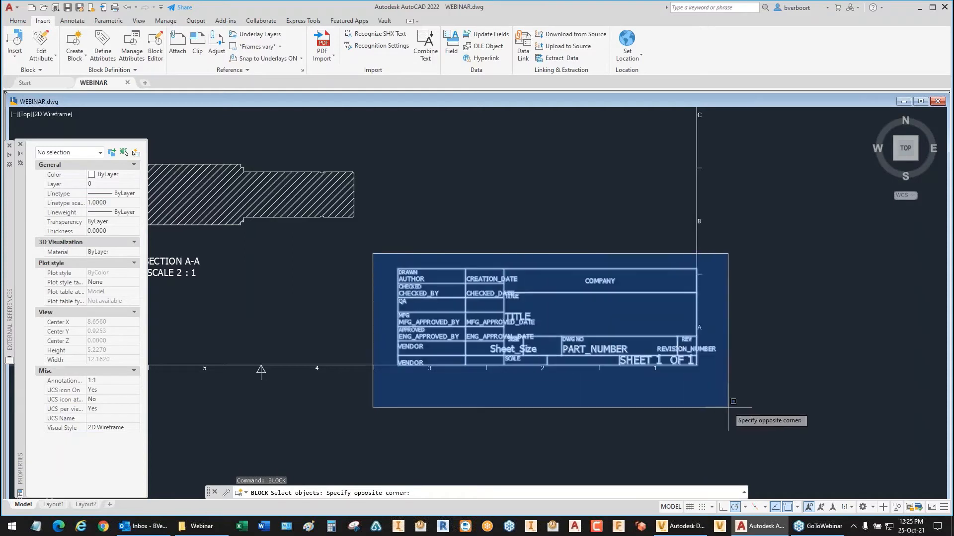
pyautogui.click(748, 413)
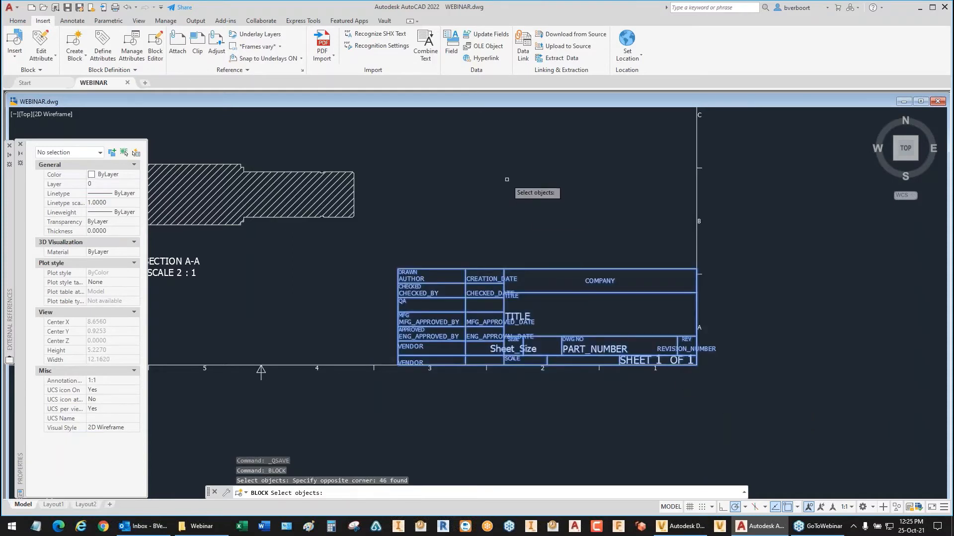
pyautogui.press('Return')
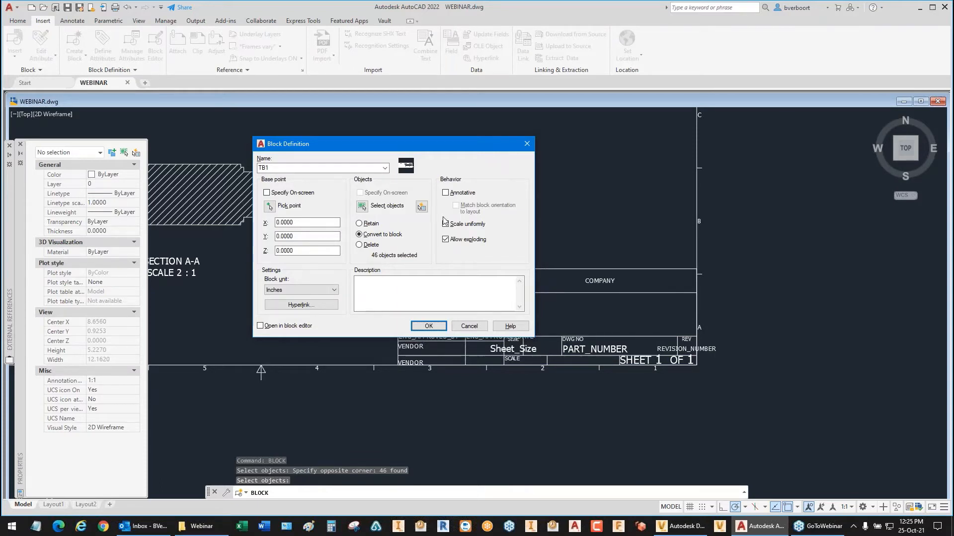
pyautogui.click(428, 326)
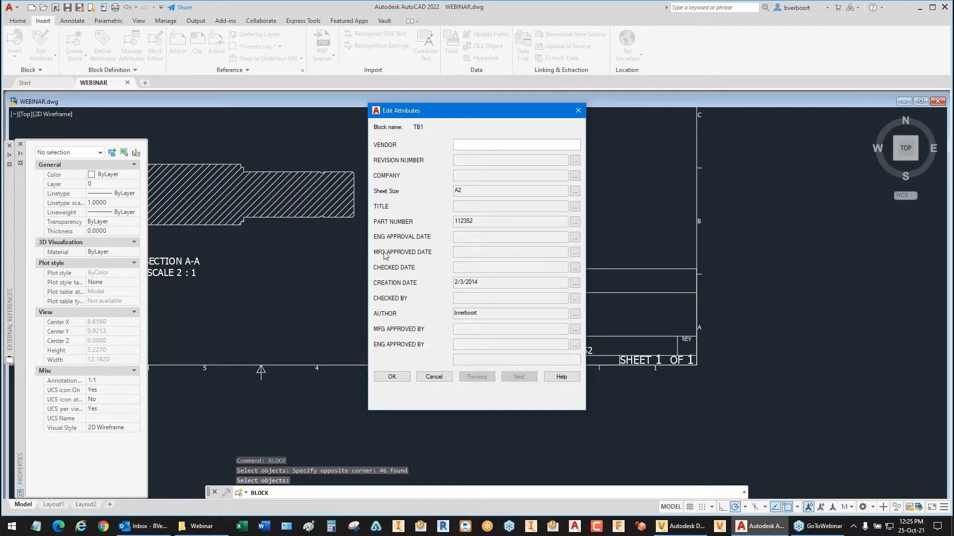
pyautogui.moveTo(469, 113); pyautogui.dragTo(283, 146)
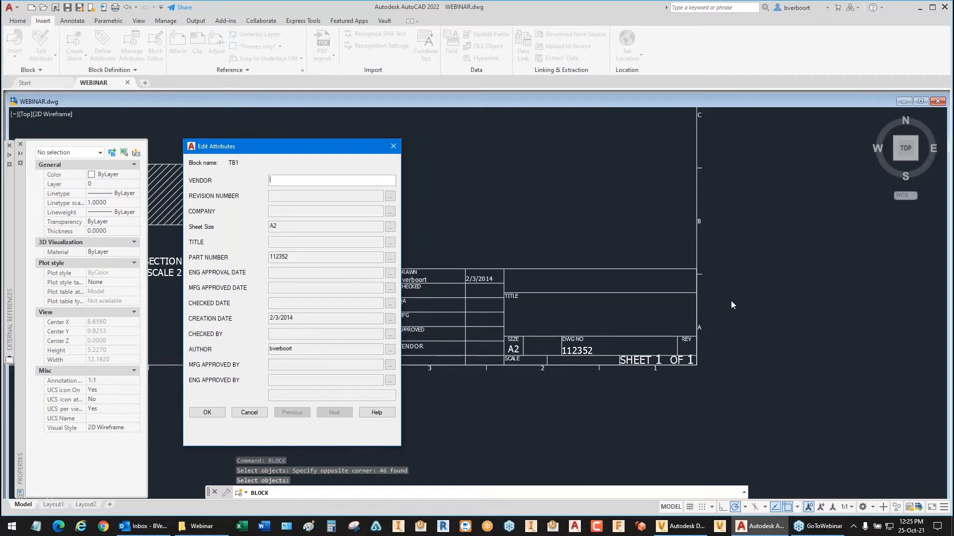
pyautogui.click(209, 413)
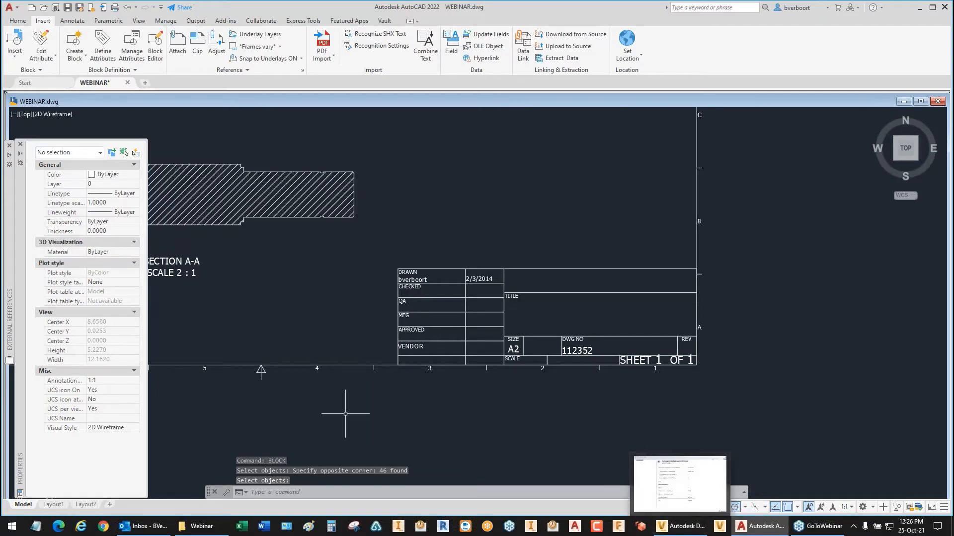
# Step: Switch to the Autodesk Data Management Server Console and add TB1 to the indexed block attributes
pyautogui.hotkey('alt', 'Tab')
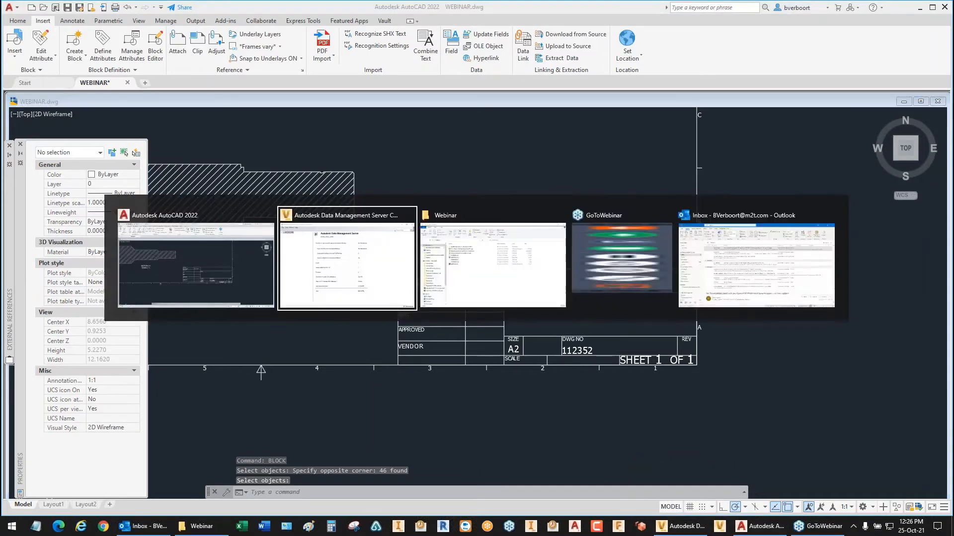
pyautogui.hotkey('alt', 'Tab')
pyautogui.hotkey('alt', 'Tab')
pyautogui.hotkey('alt', 'Tab')
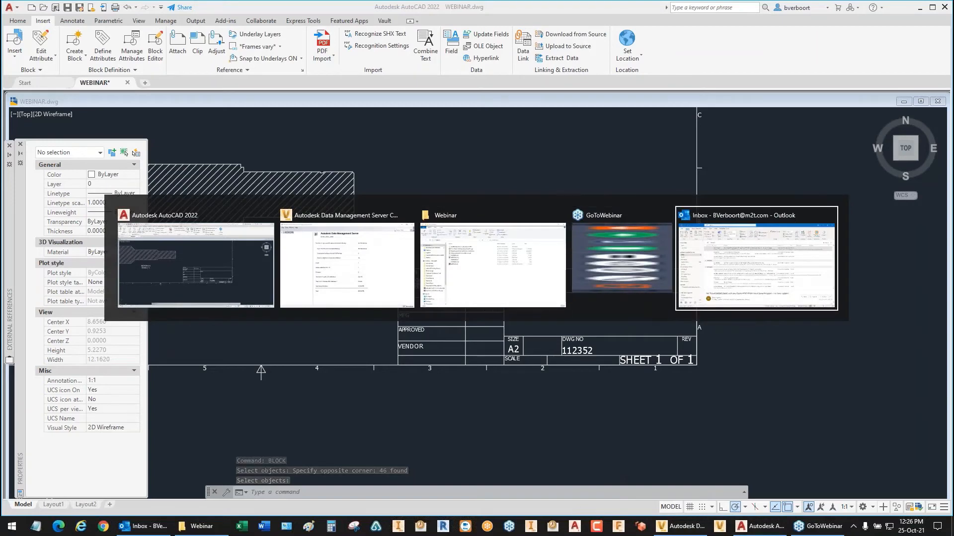
pyautogui.hotkey('alt', 'Tab')
pyautogui.hotkey('alt', 'Tab')
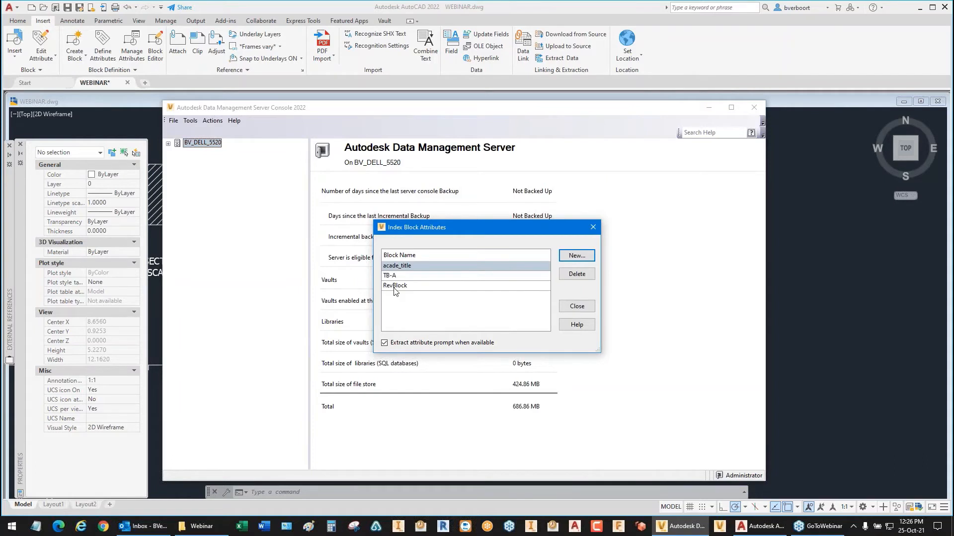
pyautogui.click(577, 256)
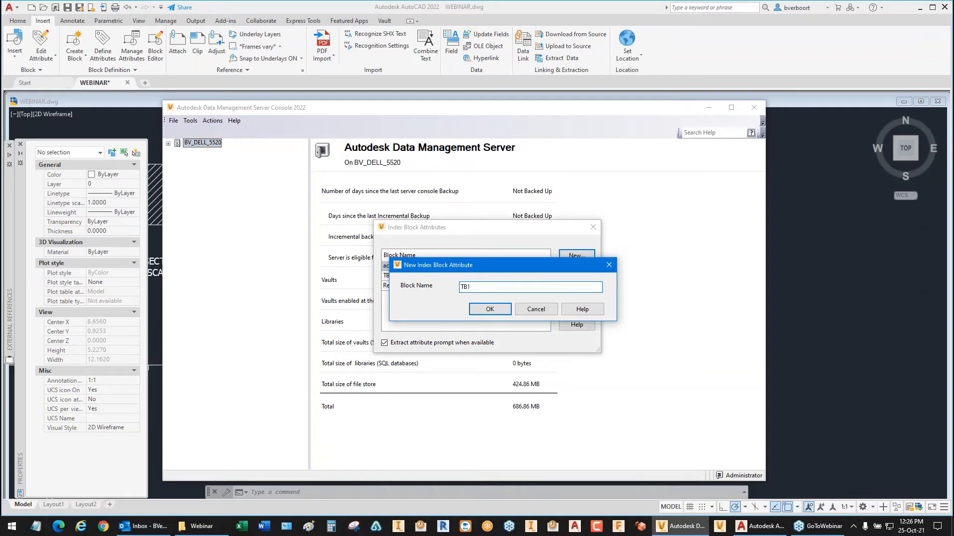
pyautogui.click(490, 310)
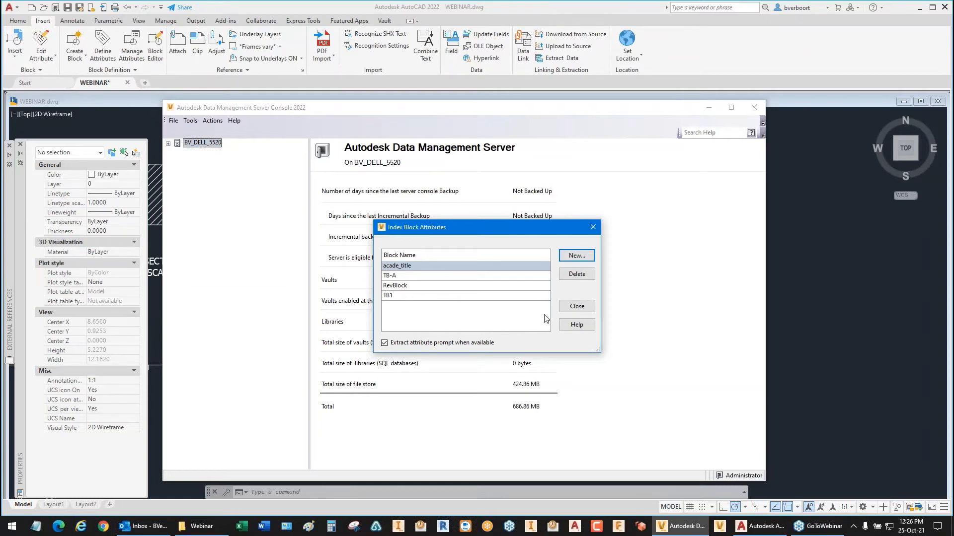
pyautogui.click(577, 307)
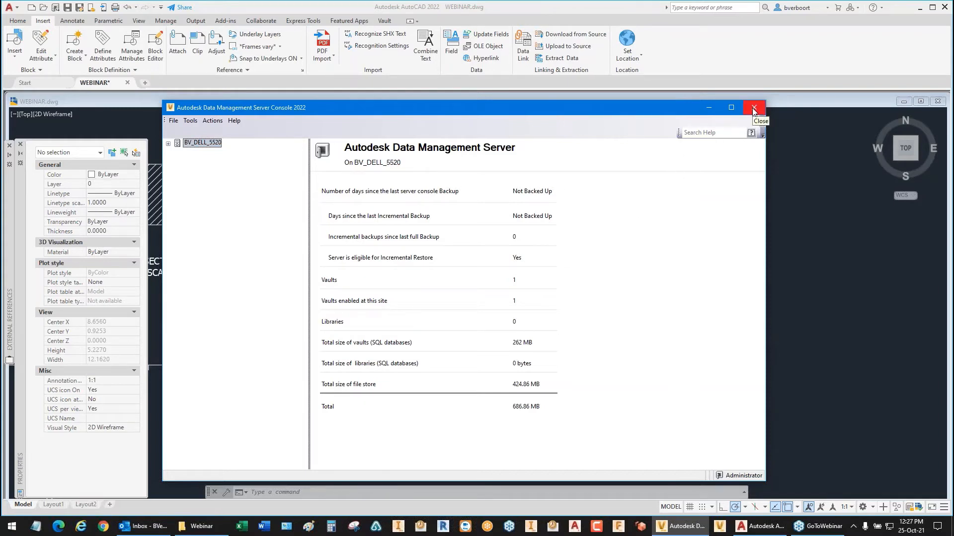
# Step: Examine the server's list of active and scheduled tasks
pyautogui.click(190, 122)
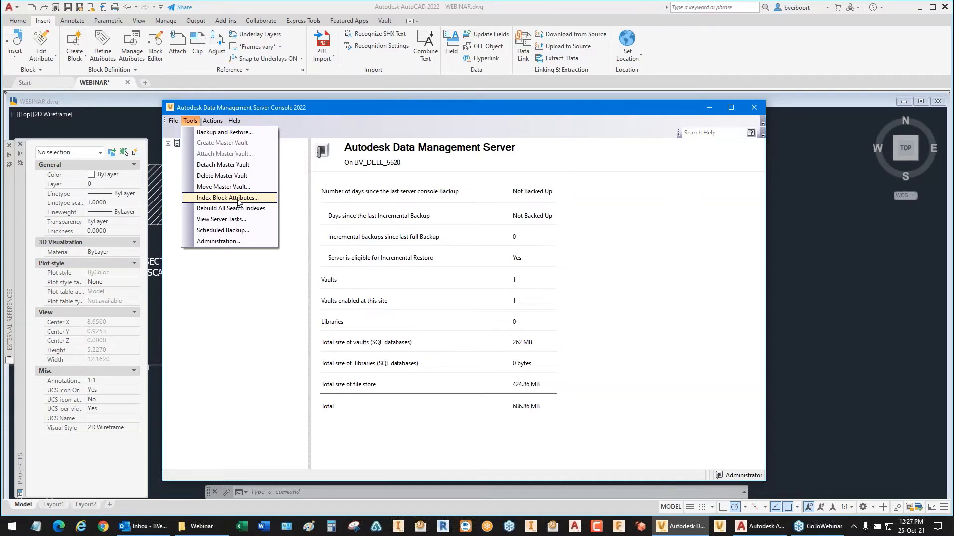
pyautogui.click(213, 121)
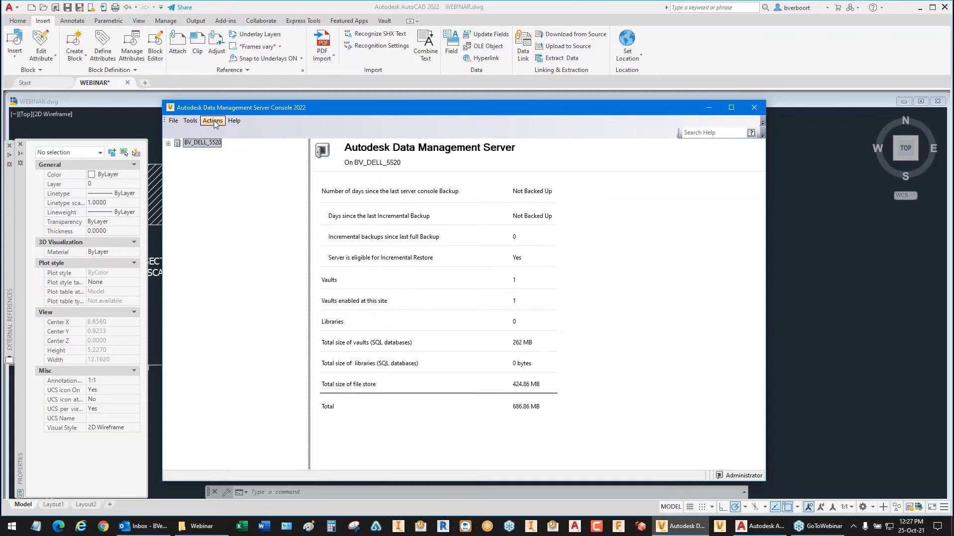
pyautogui.click(191, 121)
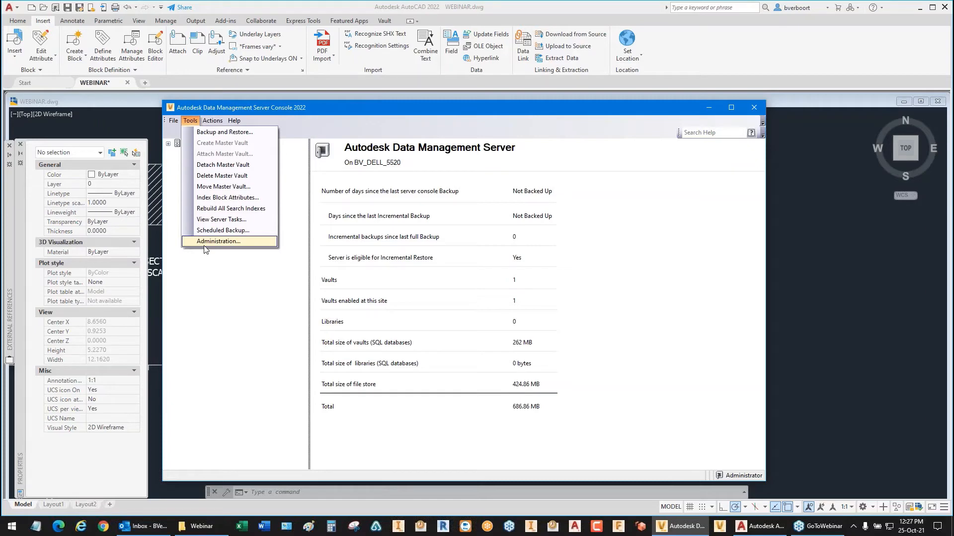
pyautogui.click(221, 220)
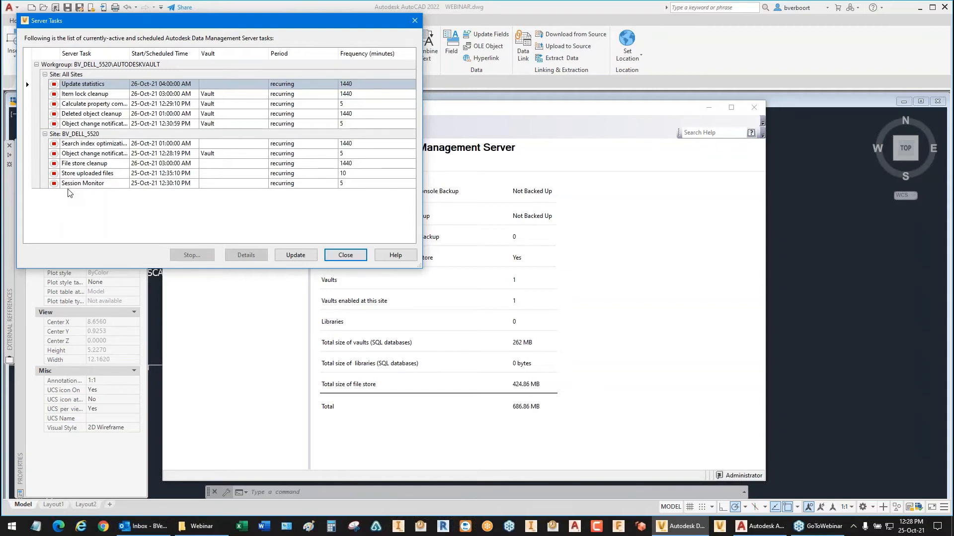
pyautogui.click(344, 261)
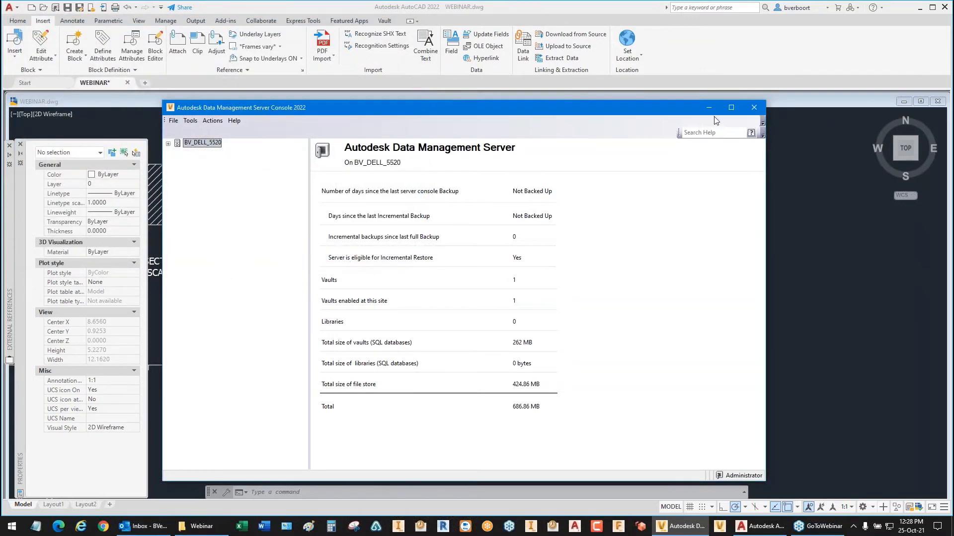
# Step: Leave the server console and log in to Autodesk Vault Professional 2022 with the Administrator vault account
pyautogui.click(754, 109)
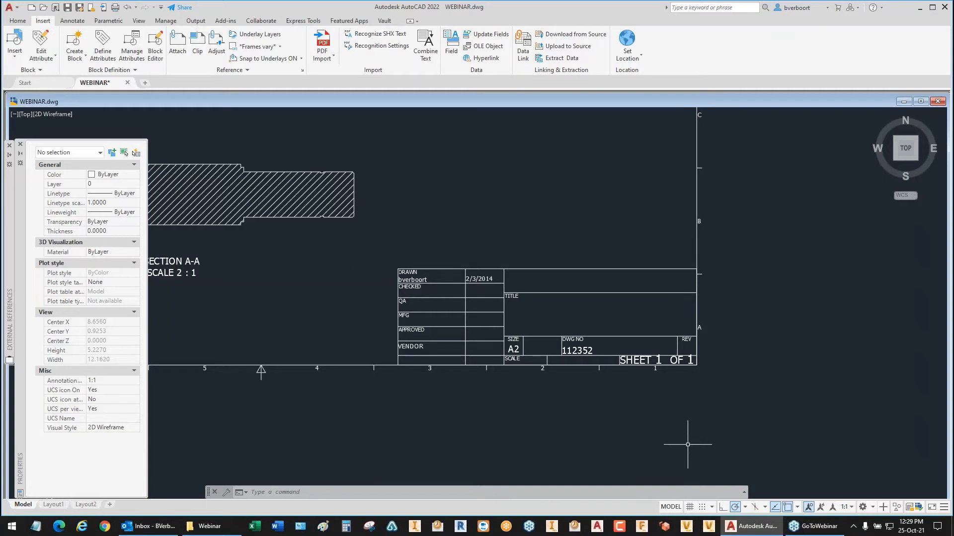
pyautogui.click(707, 528)
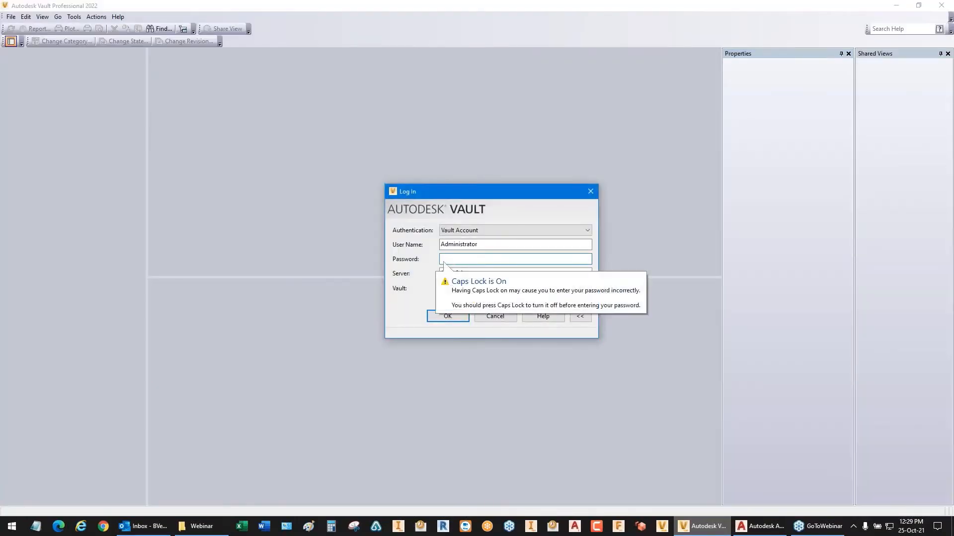
pyautogui.press('Return')
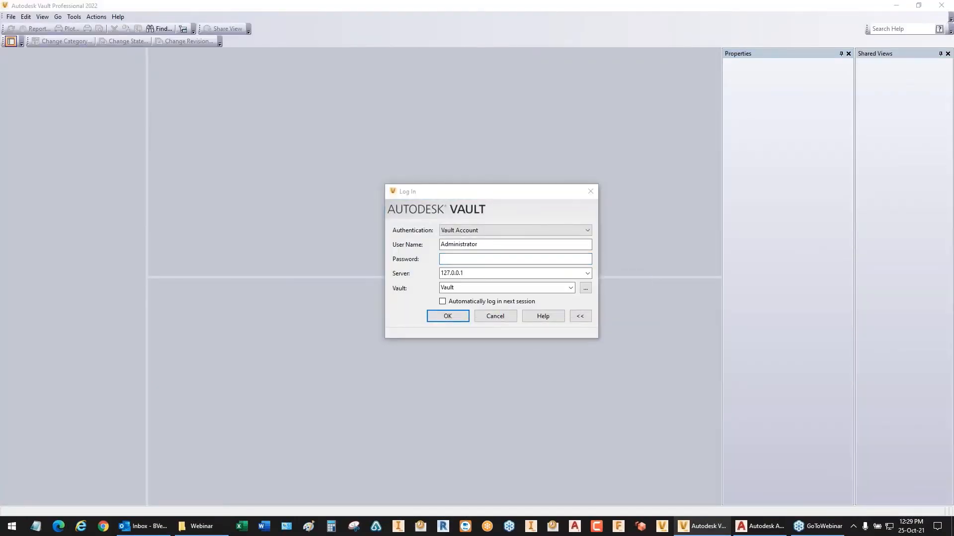
pyautogui.click(436, 322)
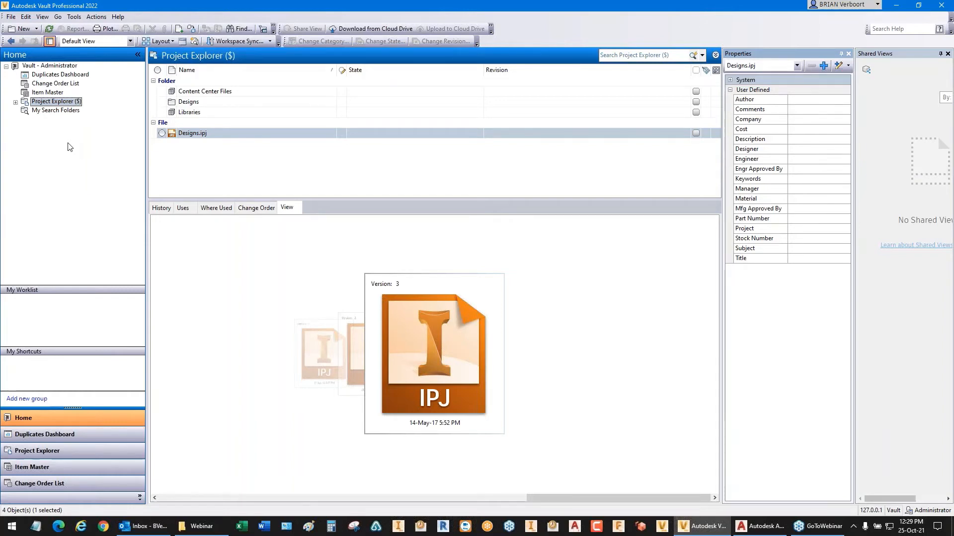
# Step: Open the Property Definitions from the Vault Settings behaviors and look through the list of existing properties
pyautogui.click(73, 17)
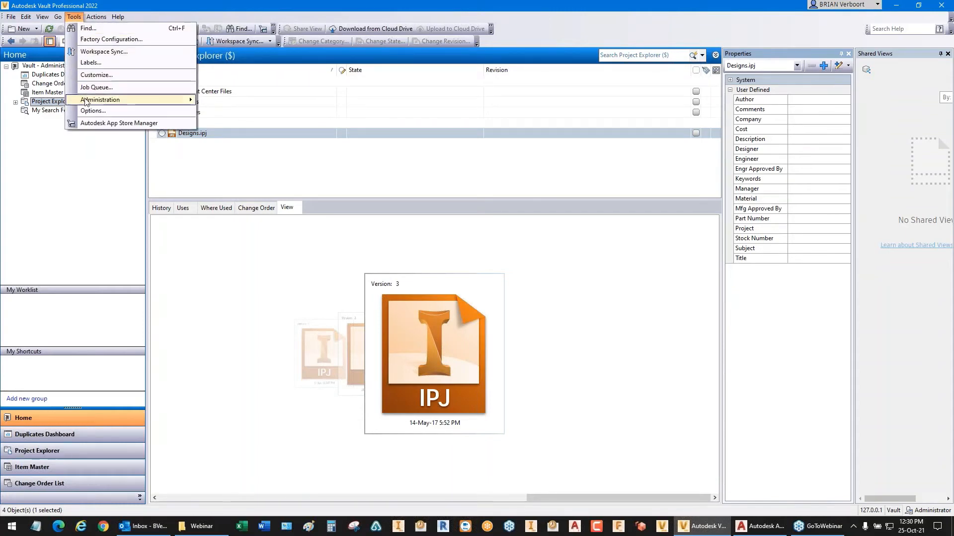
pyautogui.moveTo(89, 100)
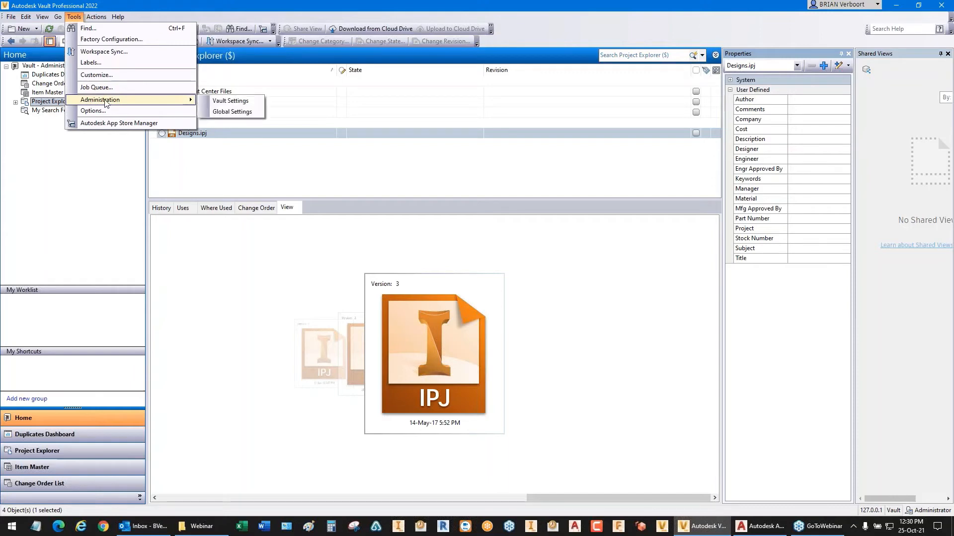
pyautogui.click(242, 103)
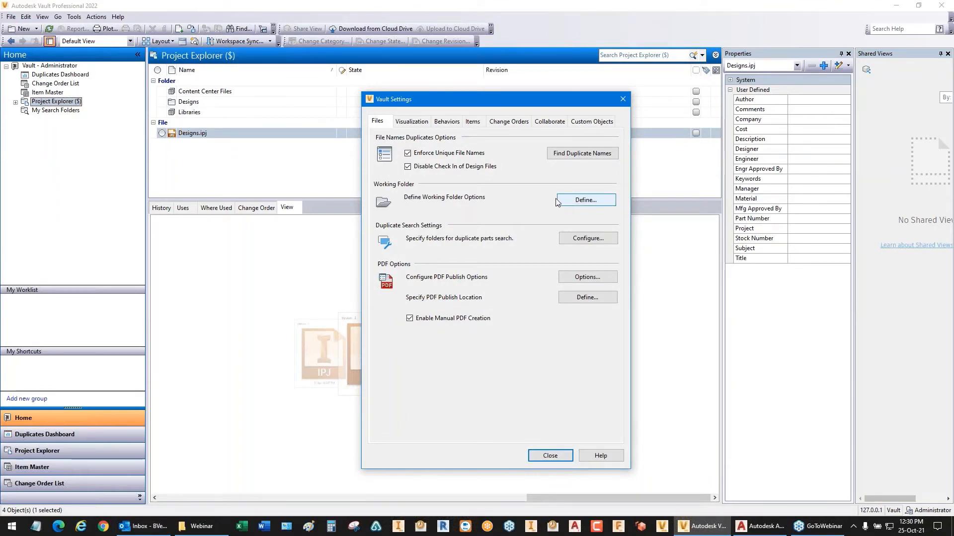
pyautogui.click(447, 123)
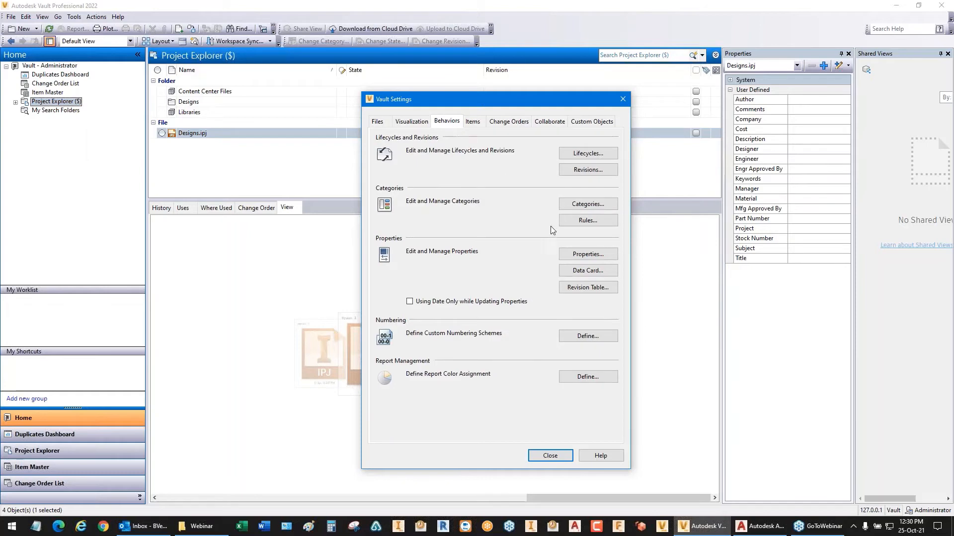
pyautogui.click(587, 255)
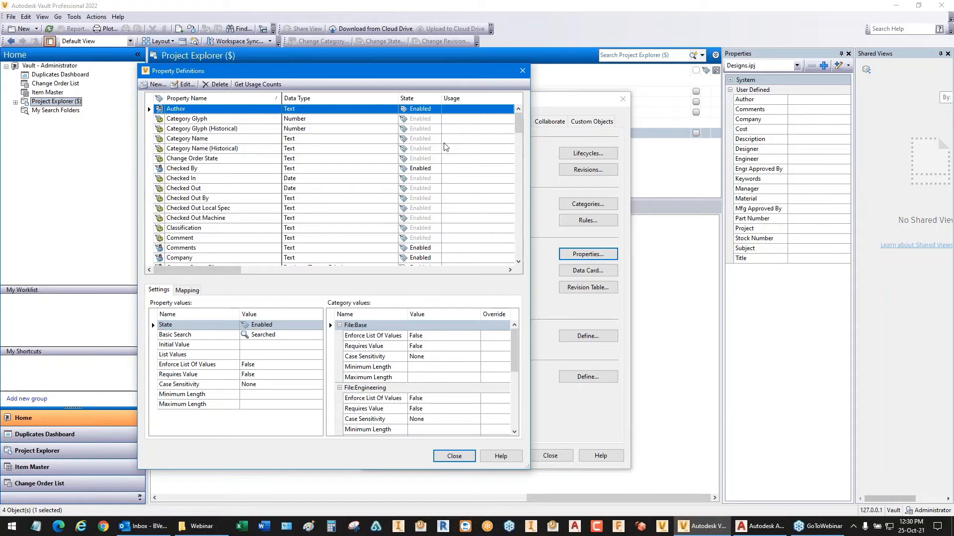
pyautogui.moveTo(516, 127); pyautogui.dragTo(511, 149)
pyautogui.scroll(-9, 194, 168)
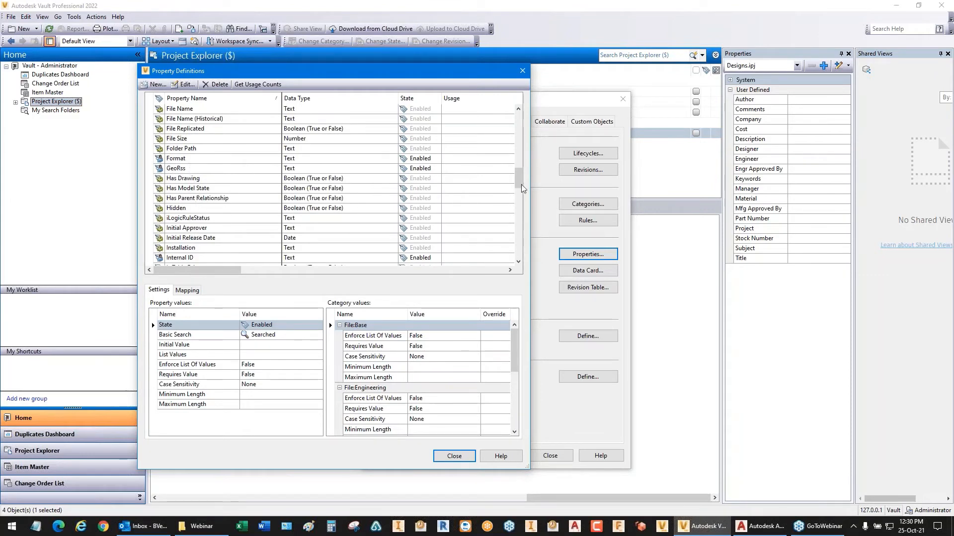
pyautogui.moveTo(520, 183); pyautogui.dragTo(516, 255)
pyautogui.moveTo(520, 226); pyautogui.dragTo(519, 124)
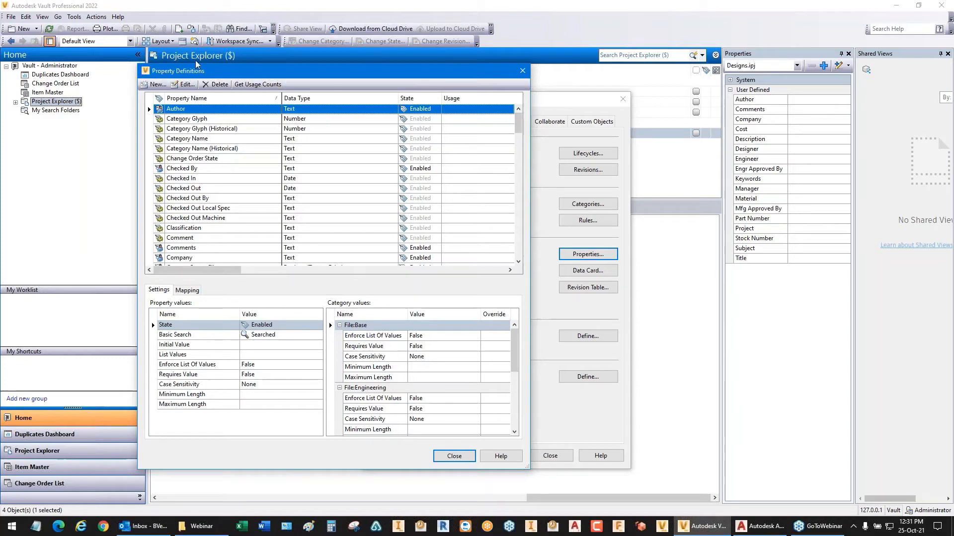
# Step: Start a new property definition named VENDOR with the Text type
pyautogui.click(154, 85)
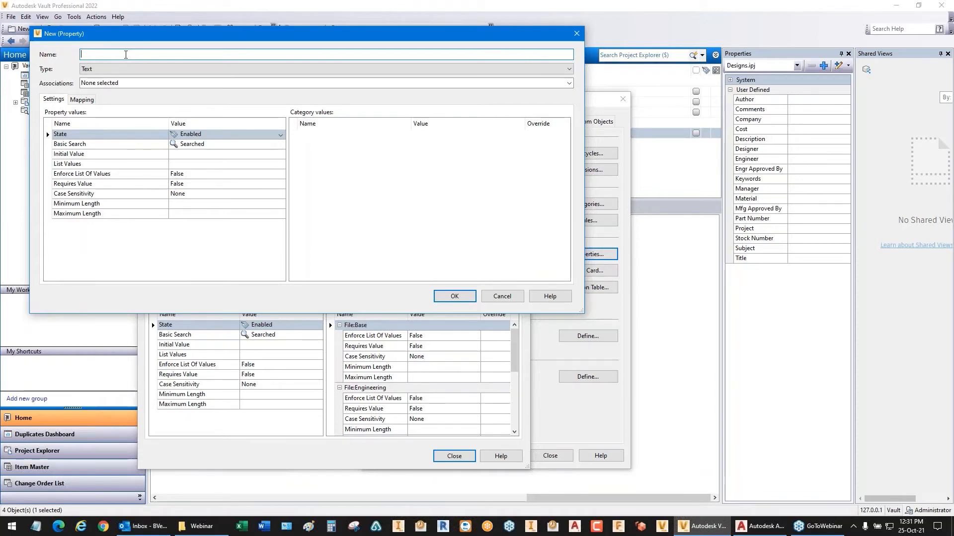
pyautogui.write('VEN')
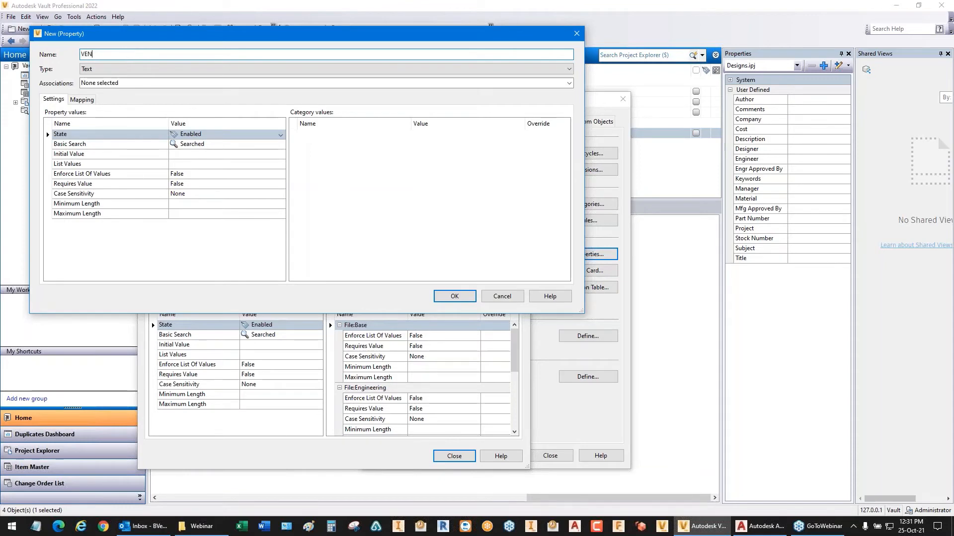
pyautogui.write('DOR')
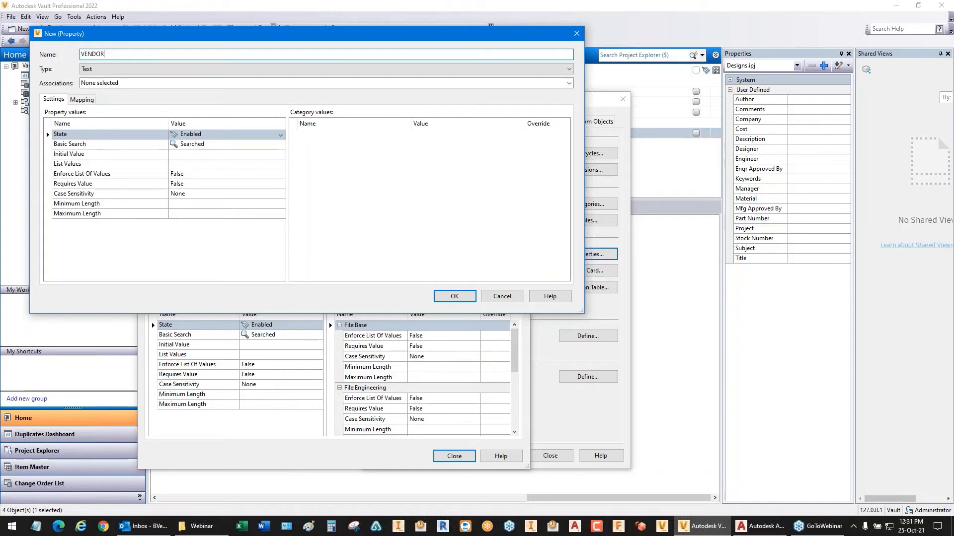
pyautogui.click(569, 69)
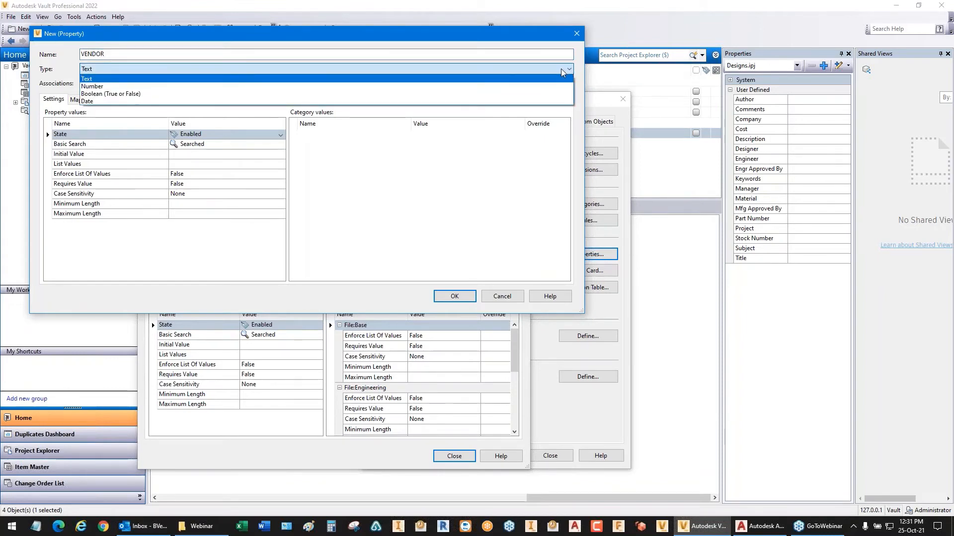
pyautogui.click(142, 70)
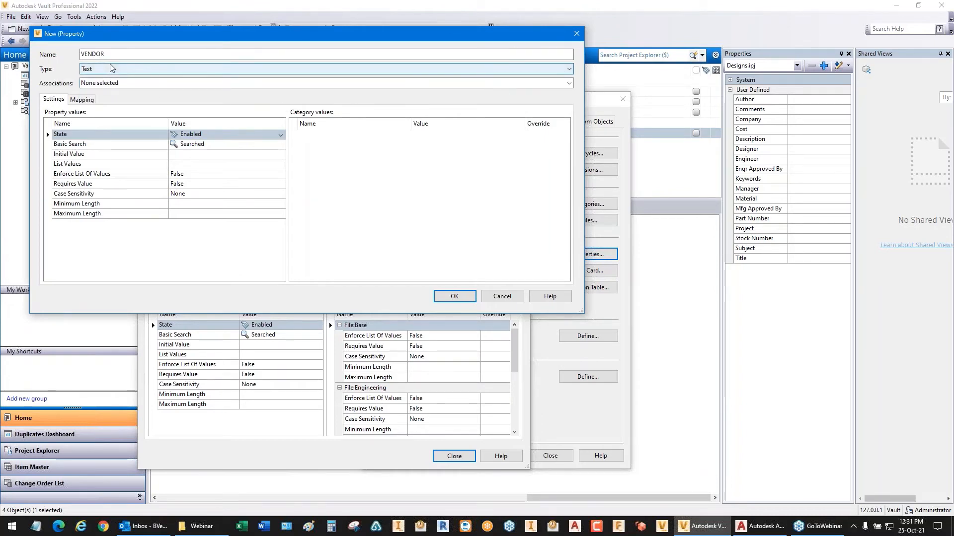
# Step: Associate the VENDOR property with File and its Base category, and create the property
pyautogui.click(90, 85)
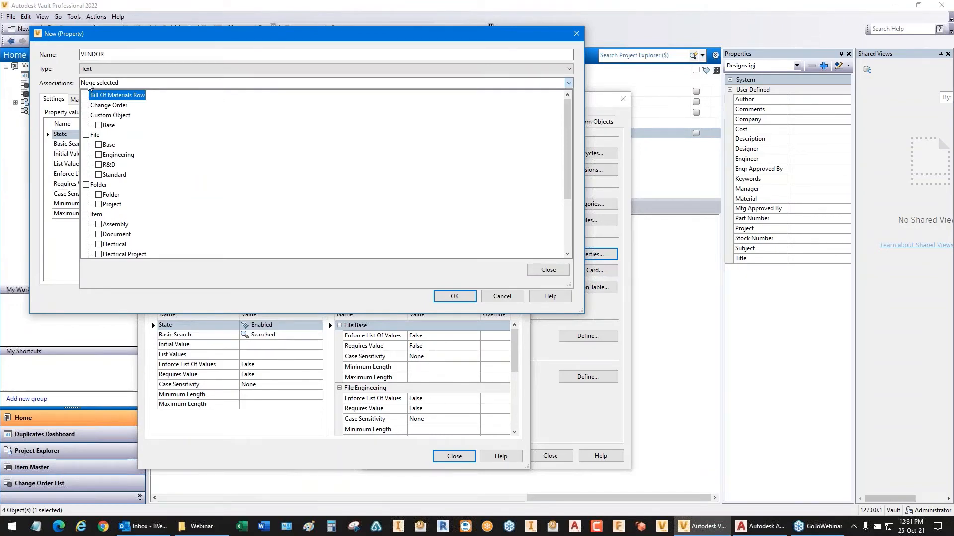
pyautogui.click(86, 135)
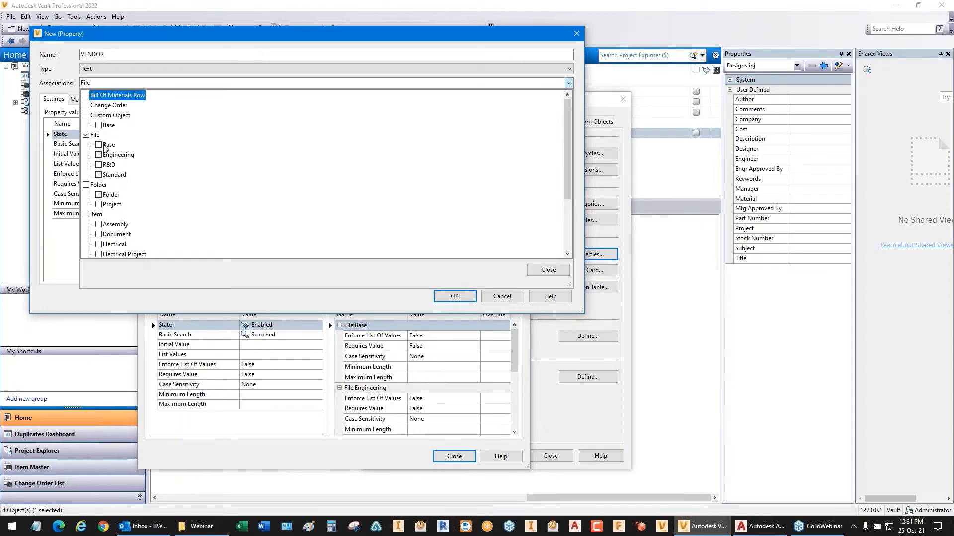
pyautogui.click(99, 145)
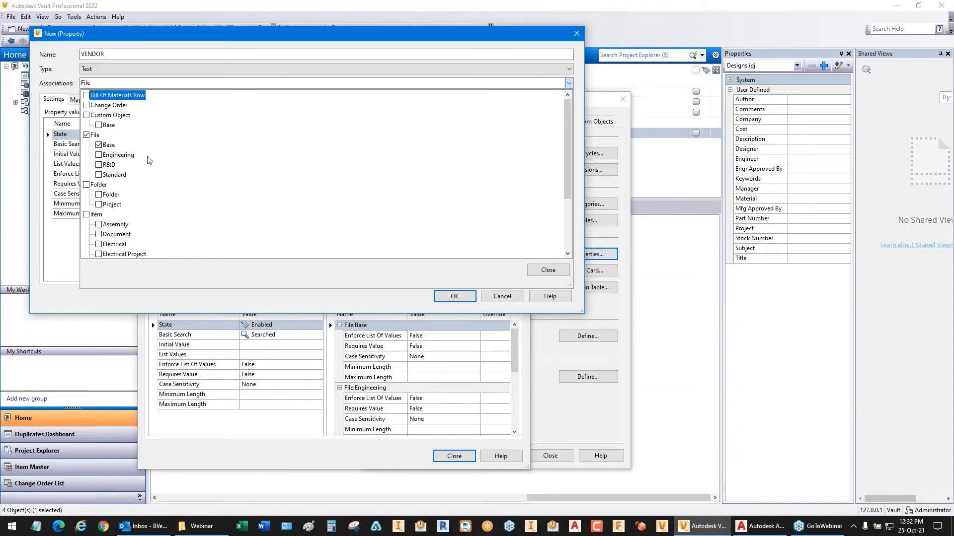
pyautogui.click(438, 297)
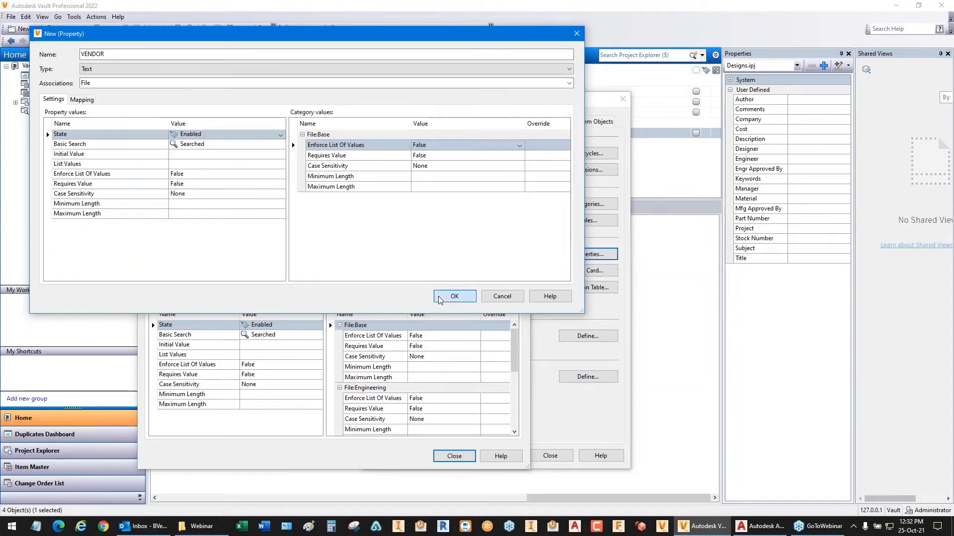
pyautogui.click(438, 298)
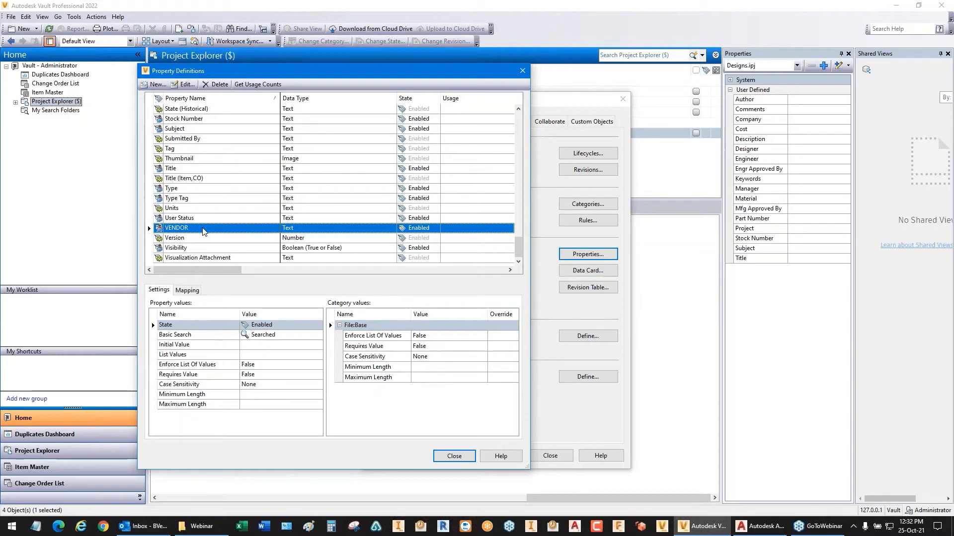
# Step: Reopen the VENDOR property and add a file mapping with AutoCAD (*.dwg;*.dwt) as the provider
pyautogui.doubleClick(253, 232)
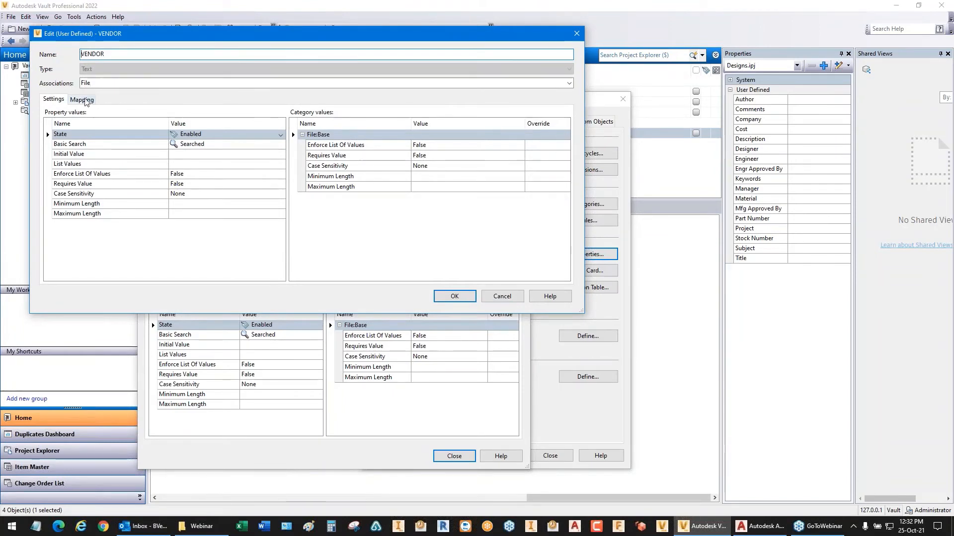
pyautogui.click(81, 100)
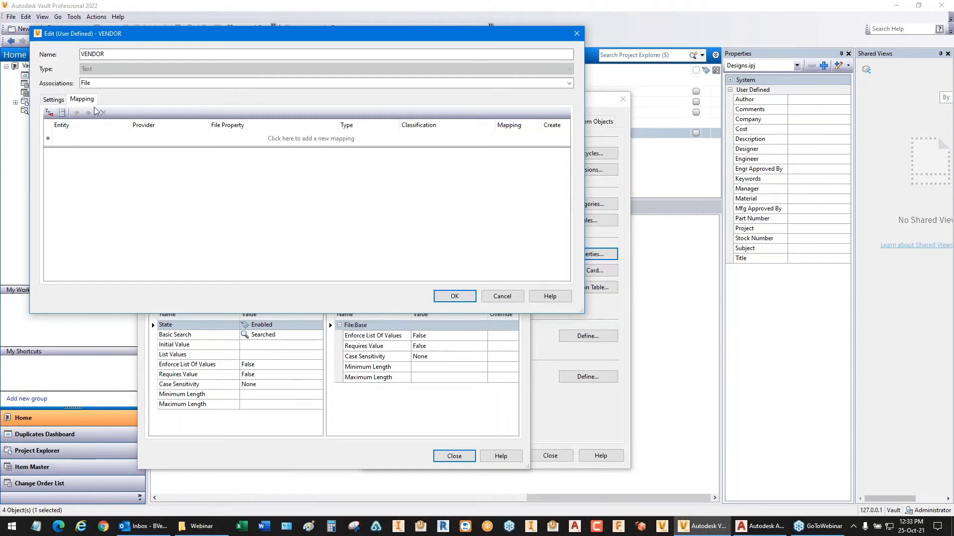
pyautogui.click(314, 138)
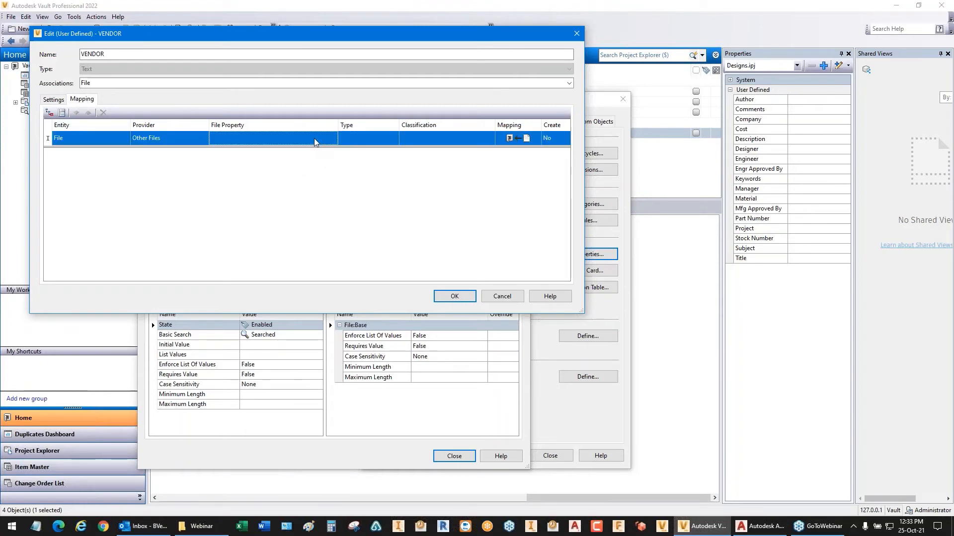
pyautogui.click(176, 138)
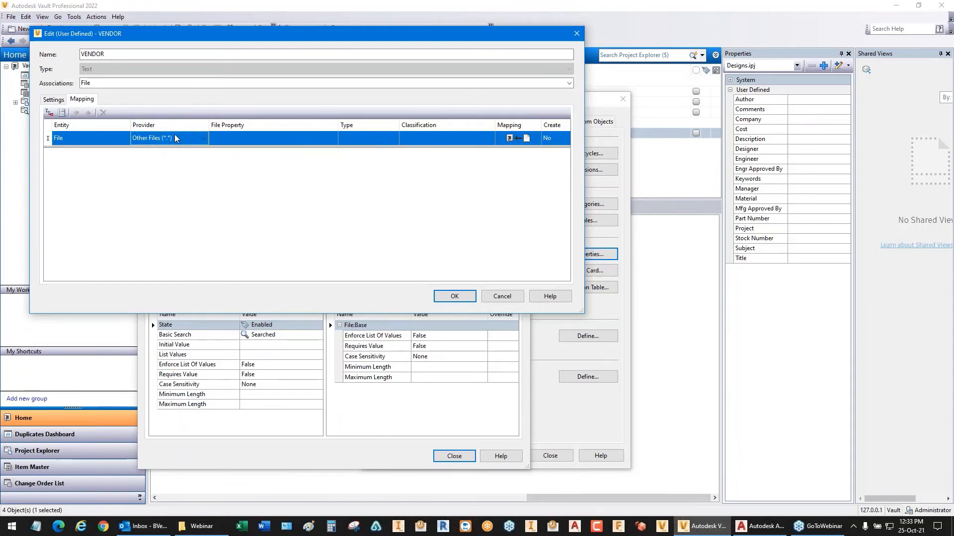
pyautogui.click(177, 138)
pyautogui.click(203, 139)
pyautogui.click(203, 139)
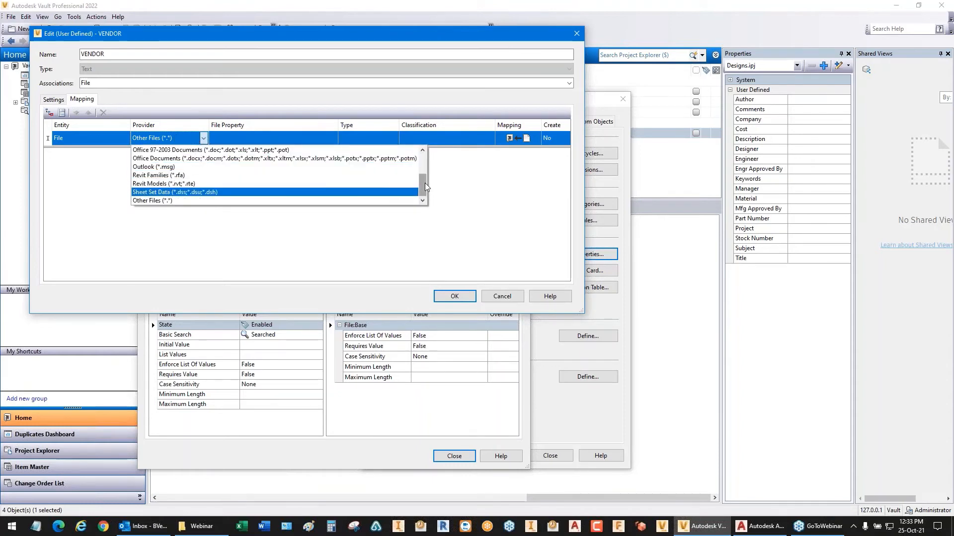
pyautogui.moveTo(425, 189); pyautogui.dragTo(421, 164)
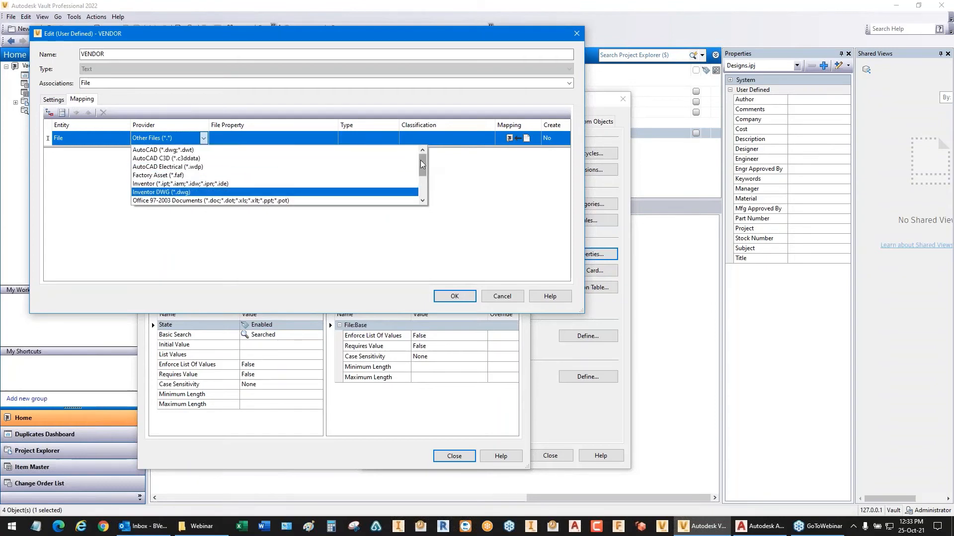
pyautogui.click(149, 150)
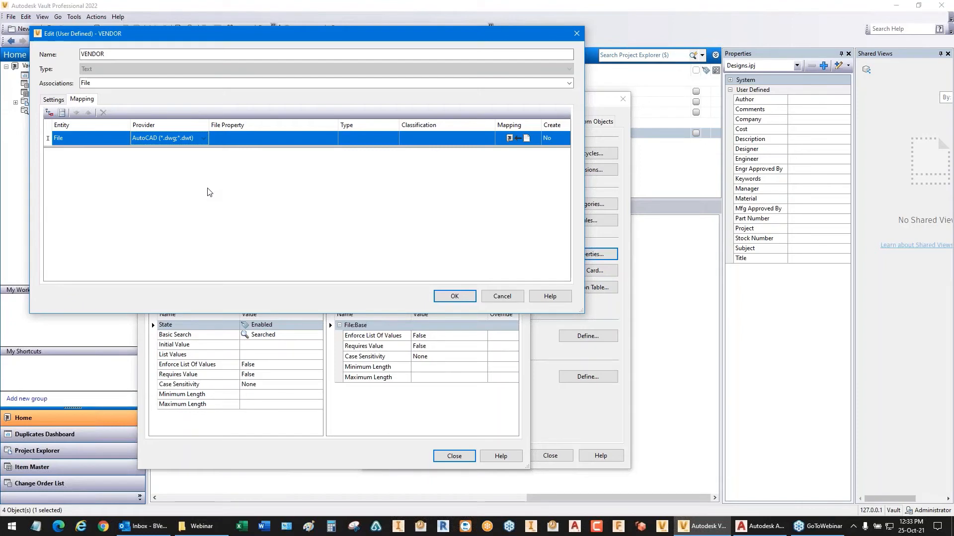
# Step: Import the mapping's available file properties from the drawing WEBINAR.dwg in the Webinar folder
pyautogui.click(241, 136)
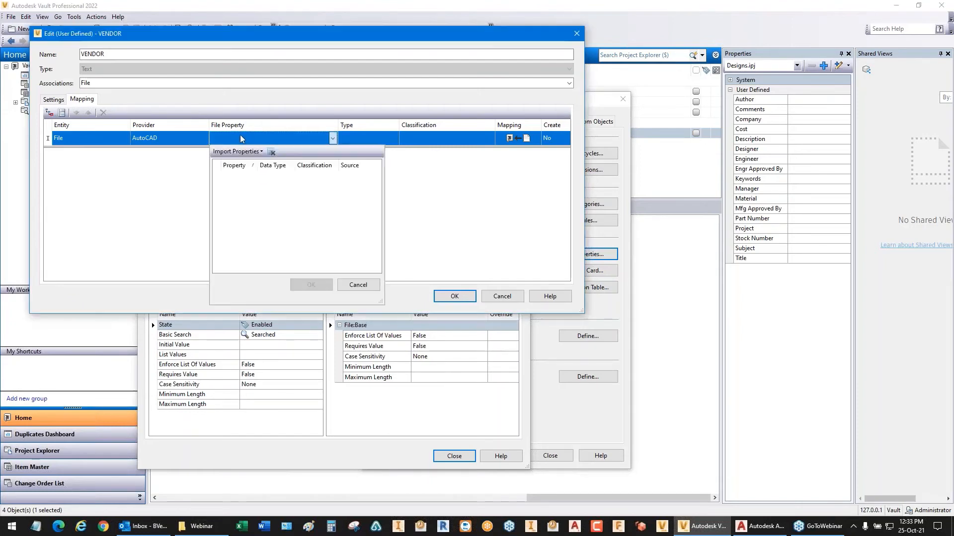
pyautogui.click(263, 152)
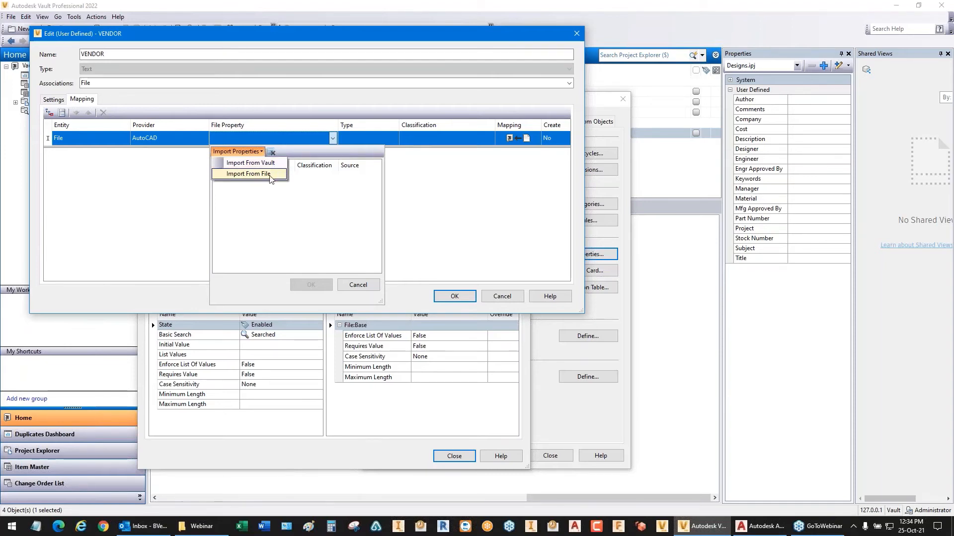
pyautogui.click(254, 175)
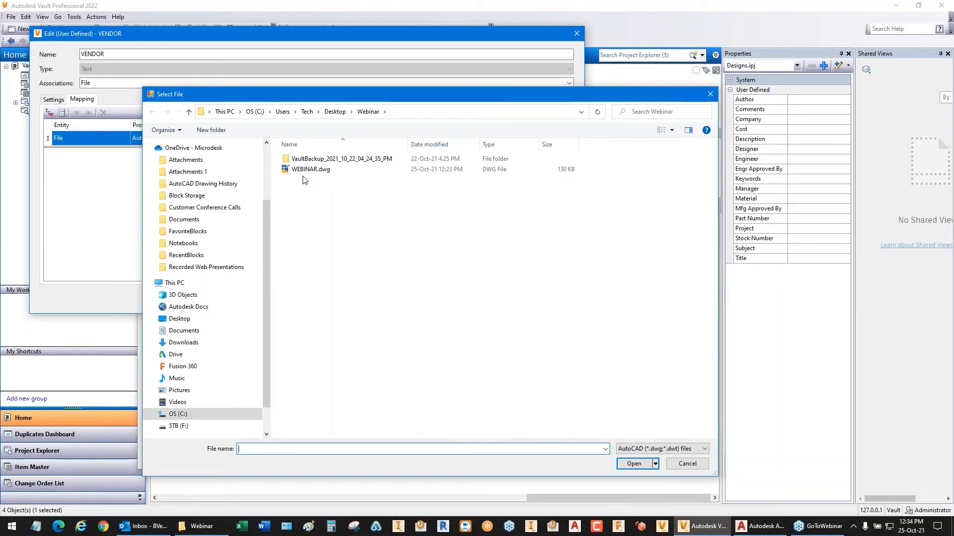
pyautogui.click(312, 171)
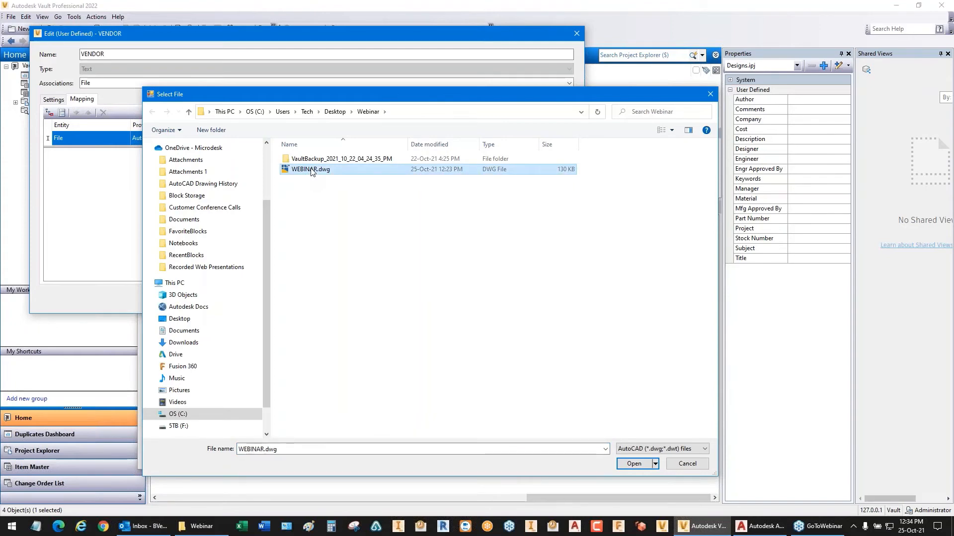
pyautogui.doubleClick(312, 170)
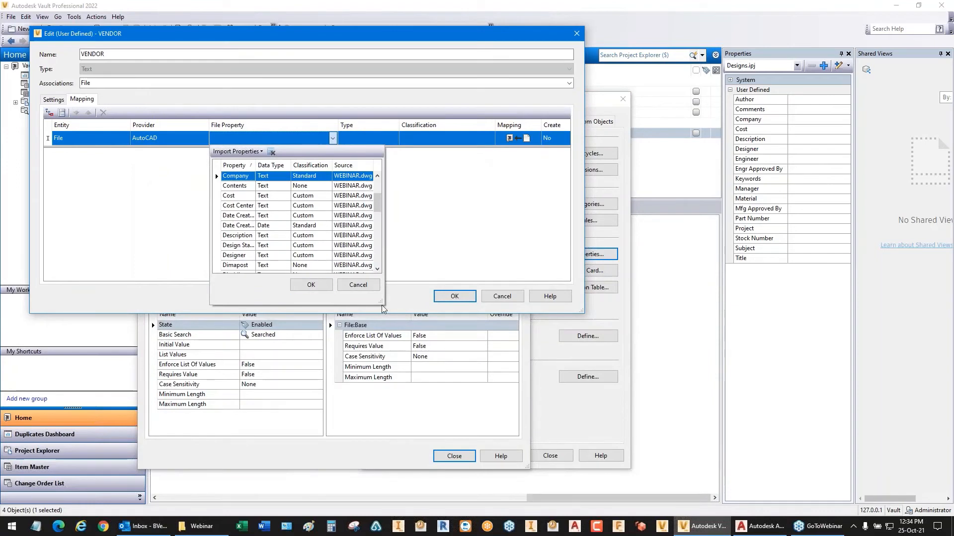
# Step: Enlarge the imported property list and choose the custom text property Vendor as the mapped file property
pyautogui.moveTo(382, 308); pyautogui.dragTo(551, 413)
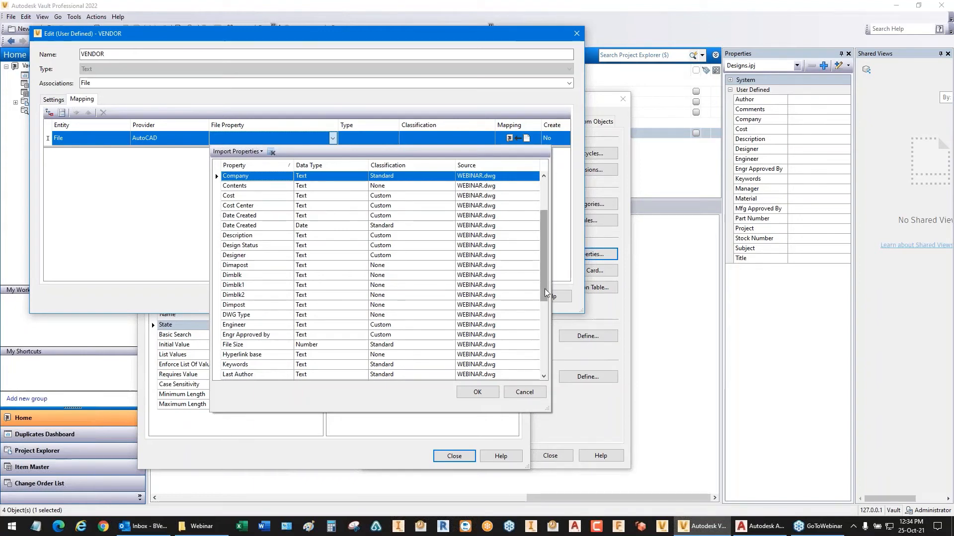
pyautogui.scroll(-3, 545, 293)
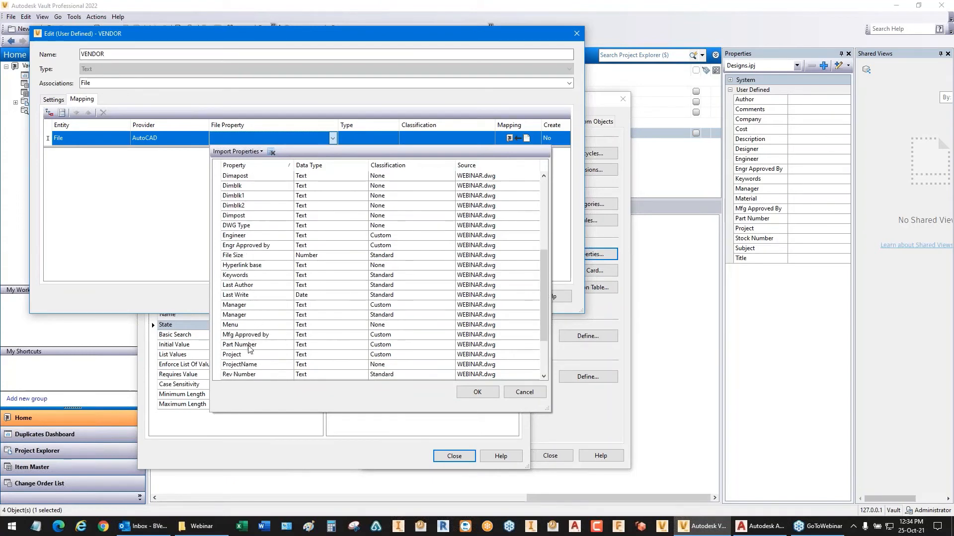
pyautogui.moveTo(544, 320); pyautogui.dragTo(541, 364)
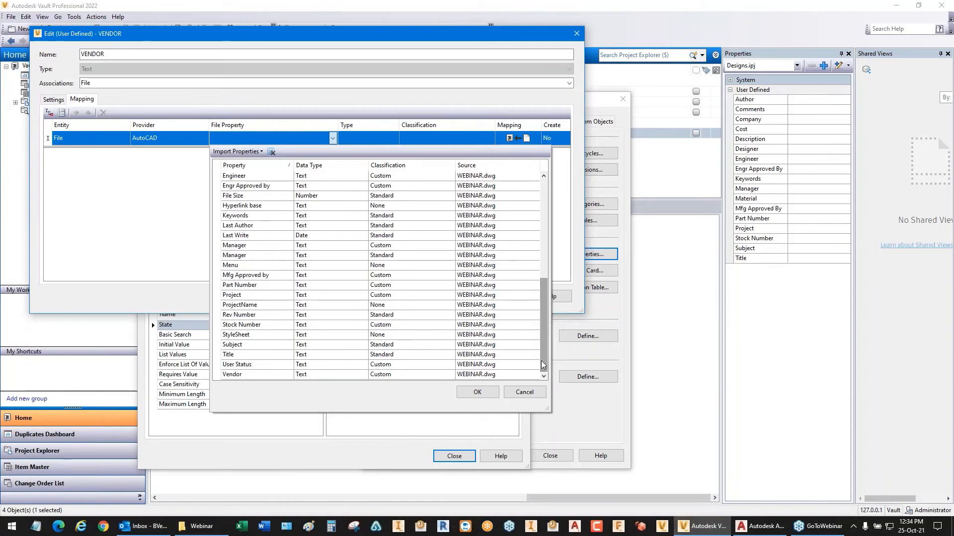
pyautogui.click(240, 376)
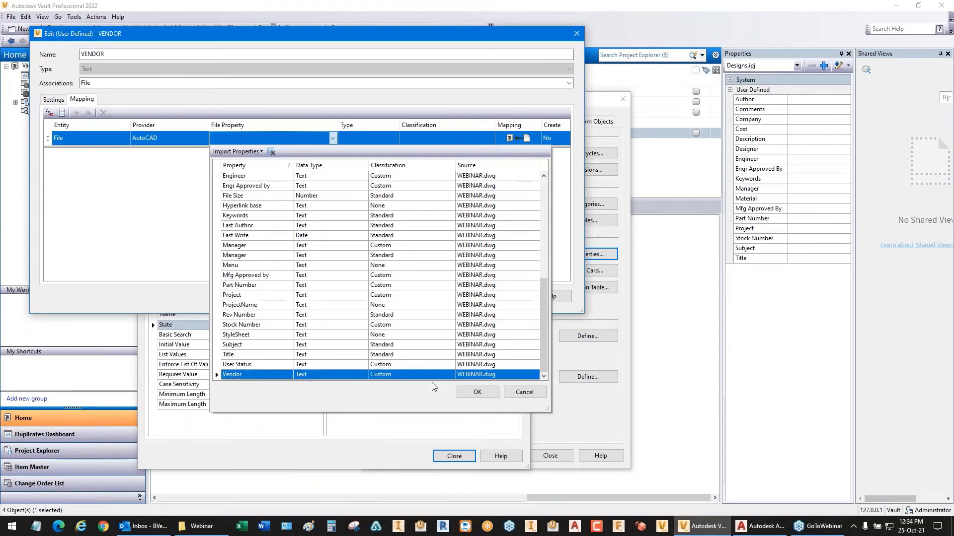
pyautogui.click(477, 393)
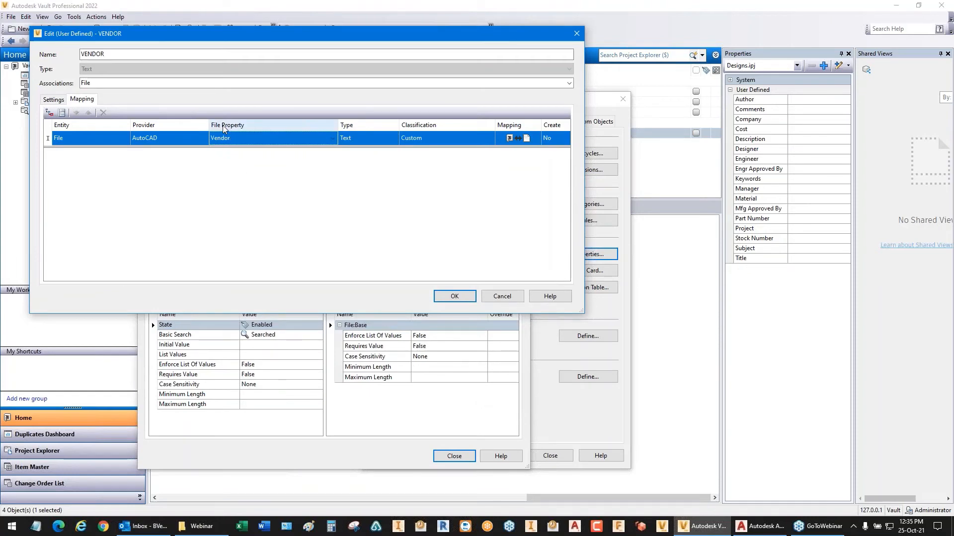
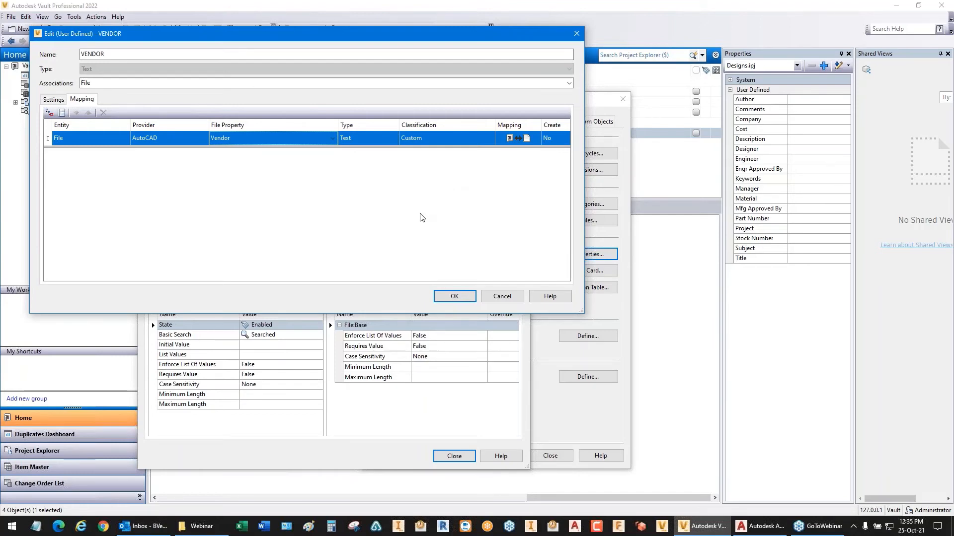
# Step: Save the VENDOR property's AutoCAD mapping and close the property definitions and Vault settings
pyautogui.click(455, 297)
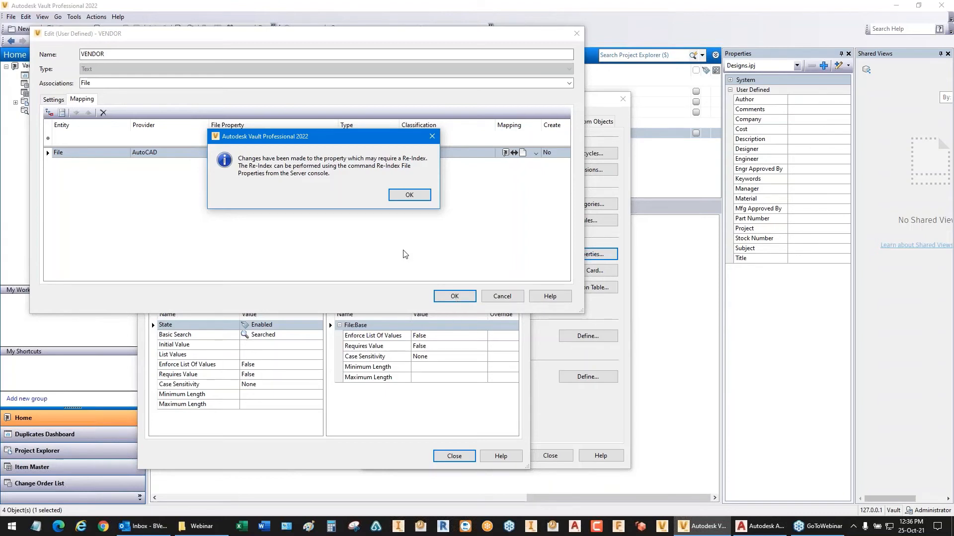
pyautogui.click(410, 194)
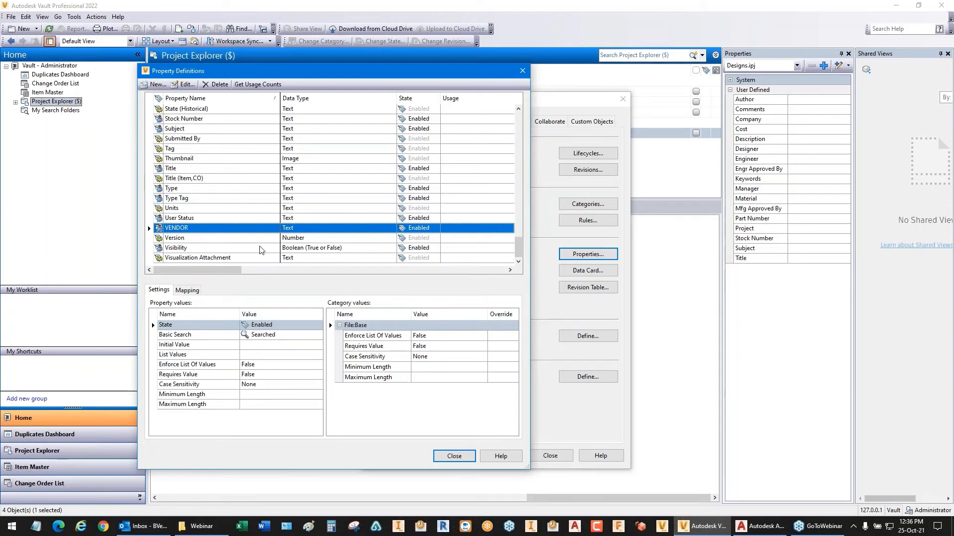
pyautogui.click(454, 456)
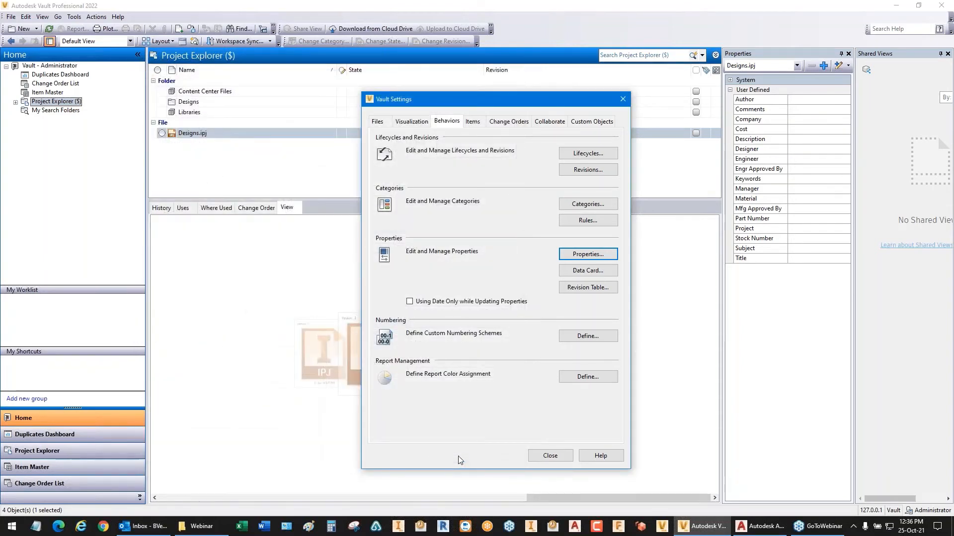
pyautogui.click(550, 456)
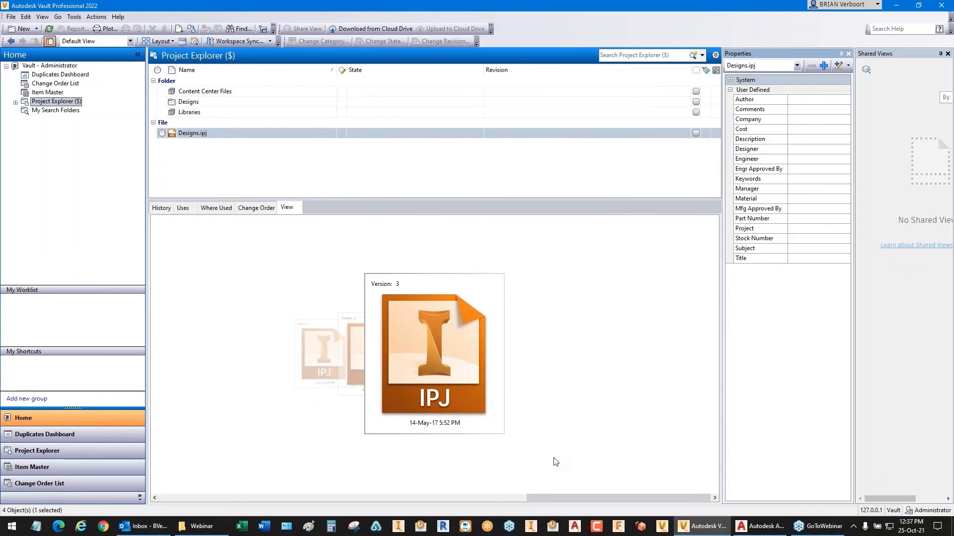
# Step: Switch to AutoCAD with WEBINAR.dwg open and log in to the vault with the Administrator Vault account
pyautogui.click(741, 528)
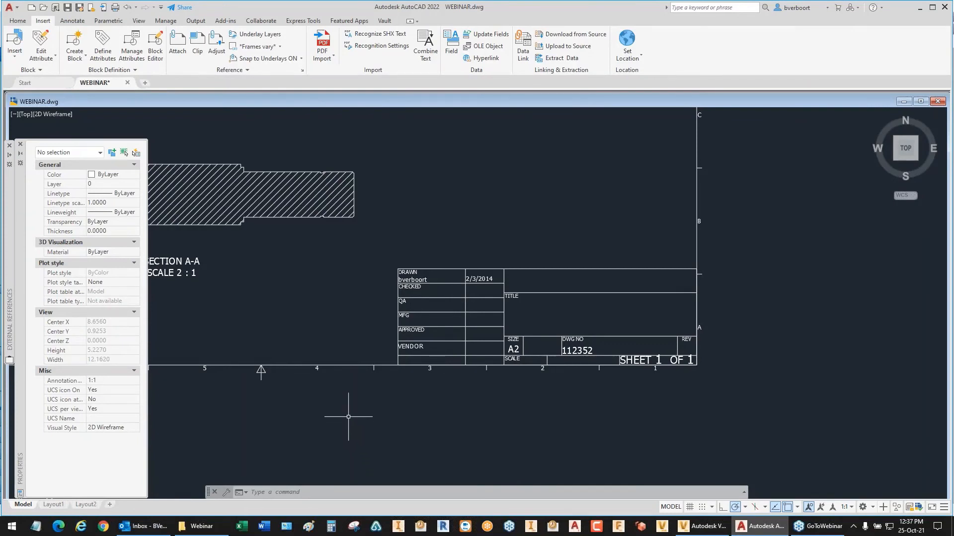
pyautogui.click(384, 21)
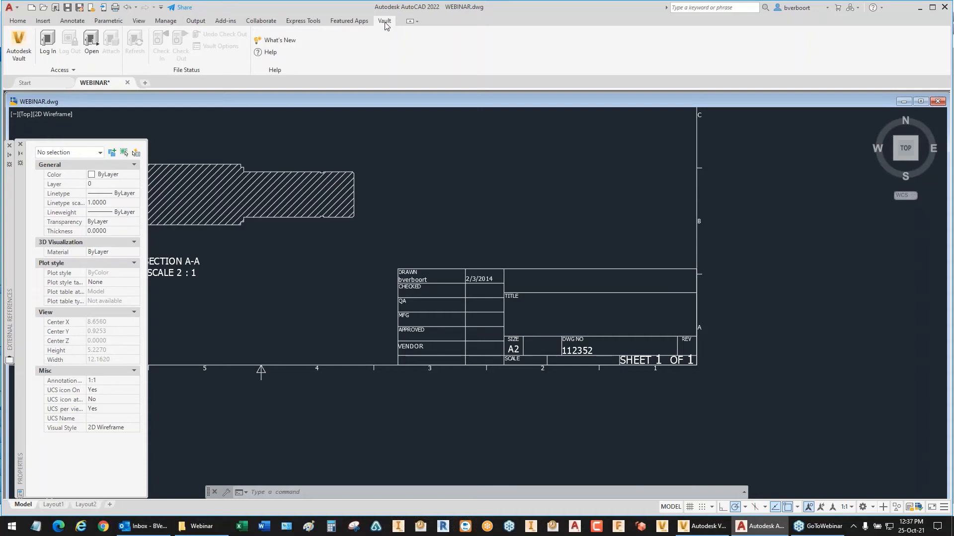
pyautogui.click(44, 48)
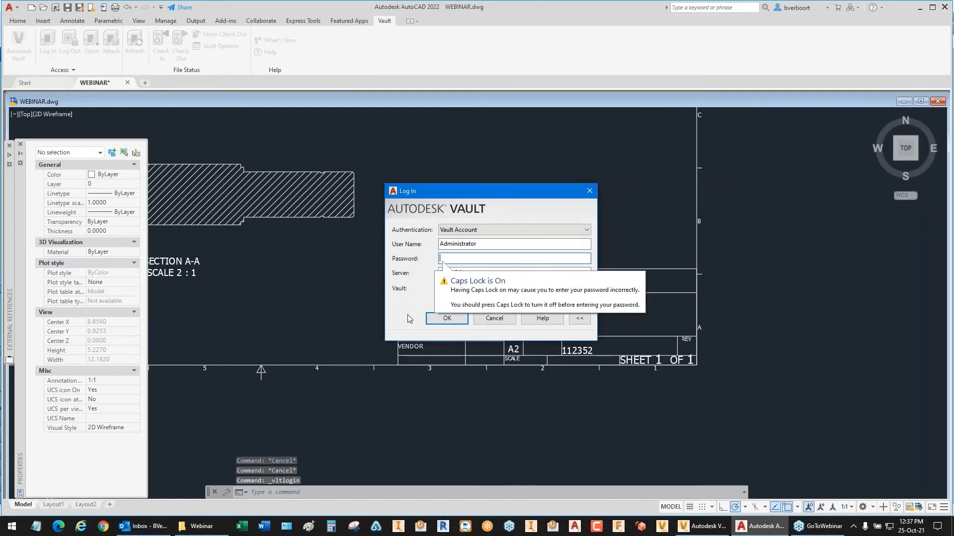
pyautogui.click(446, 318)
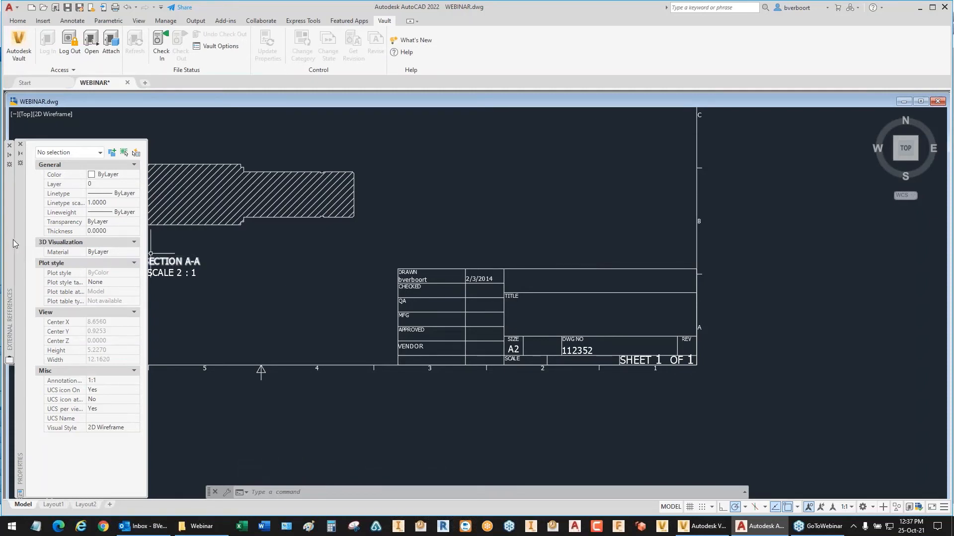
# Step: Start checking in WEBINAR.dwg, saving it first, and create a vault folder named EXAMPLE directly under the root
pyautogui.moveTo(9, 237)
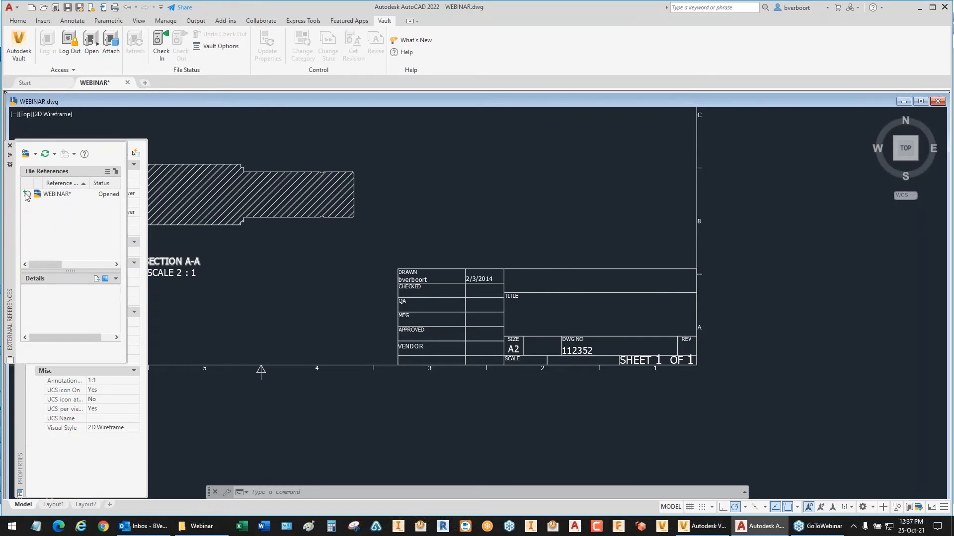
pyautogui.moveTo(27, 196)
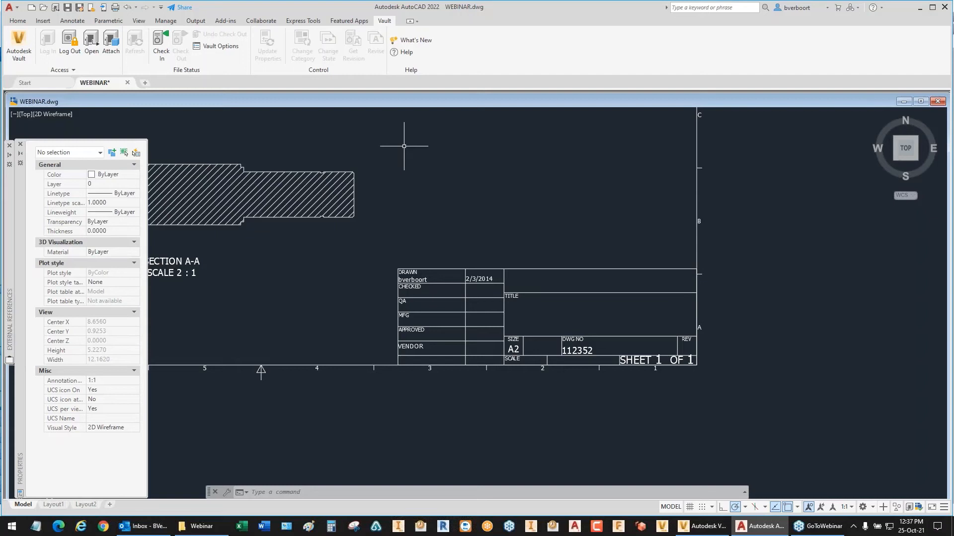
pyautogui.click(157, 47)
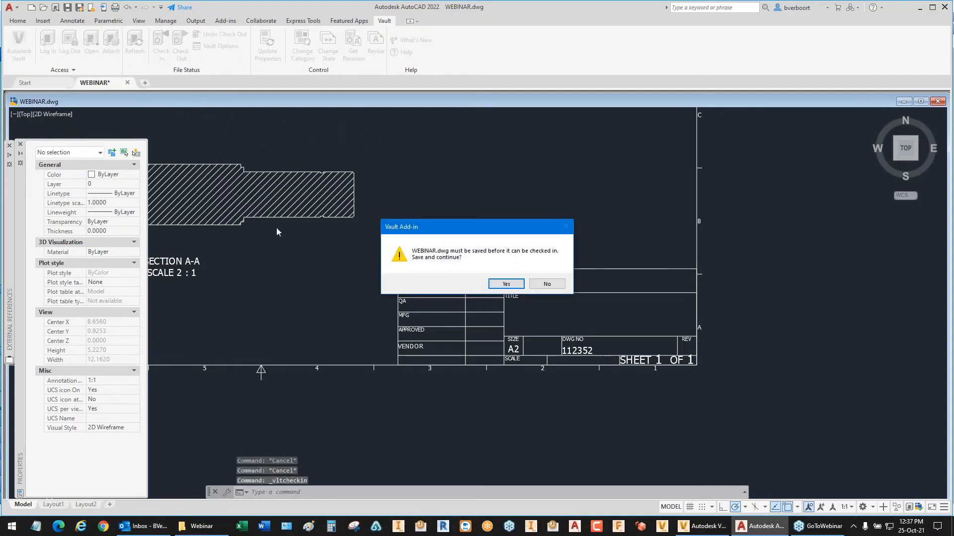
pyautogui.click(505, 284)
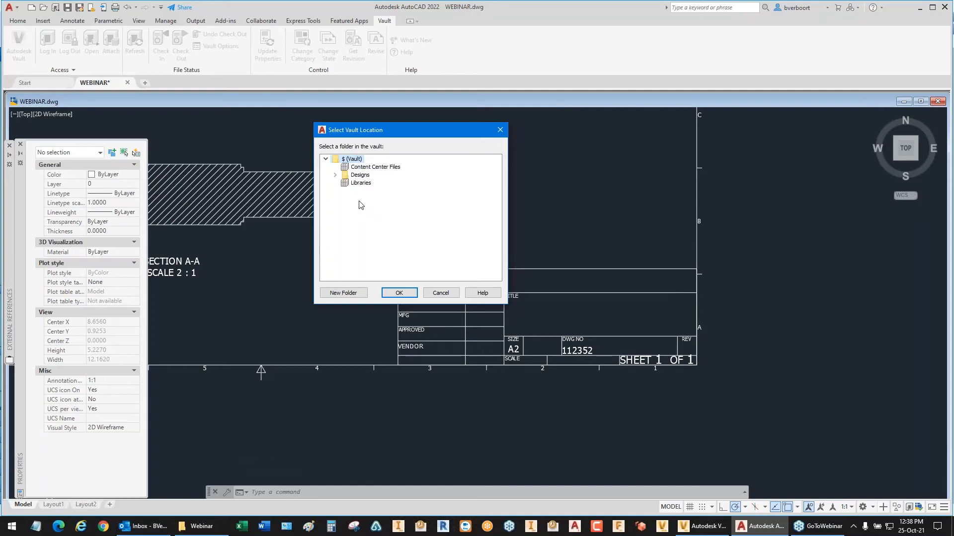
pyautogui.click(335, 175)
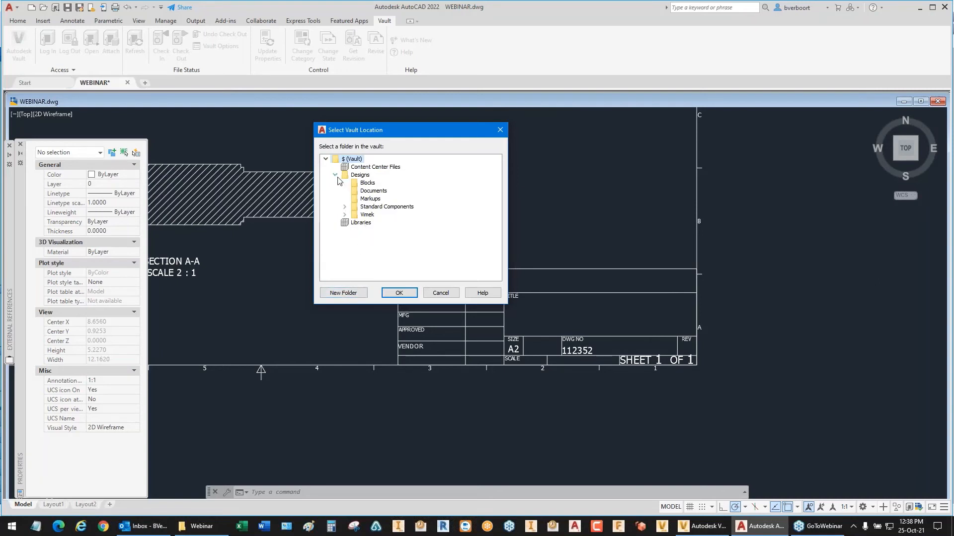
pyautogui.click(350, 293)
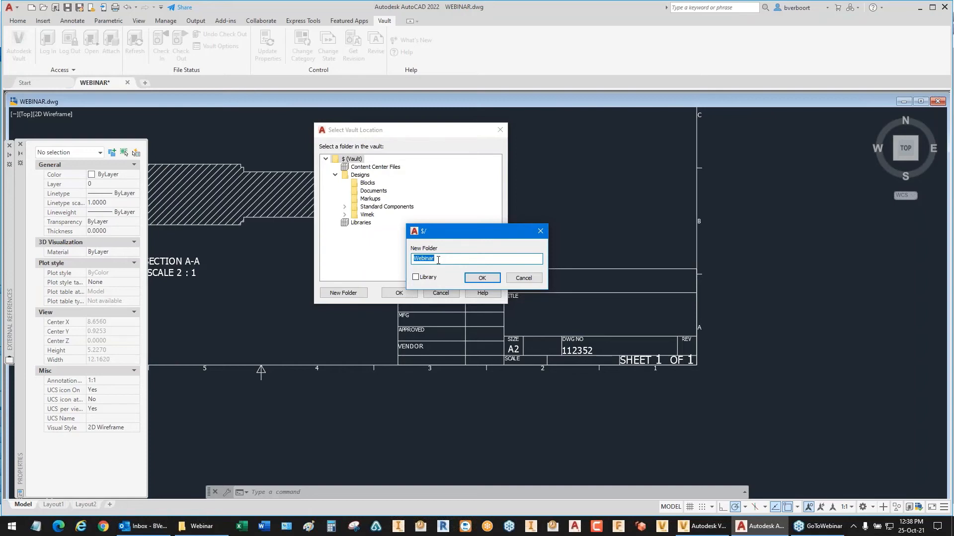
pyautogui.write('EXAMPLE')
pyautogui.click(478, 279)
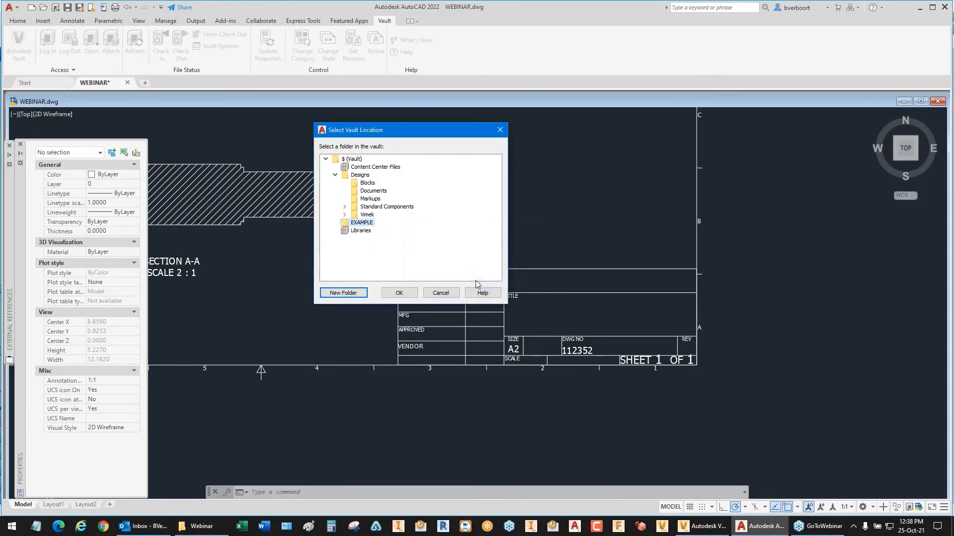
# Step: Check WEBINAR.dwg in to the EXAMPLE folder with the default options and continue on the vaulted copy
pyautogui.click(399, 293)
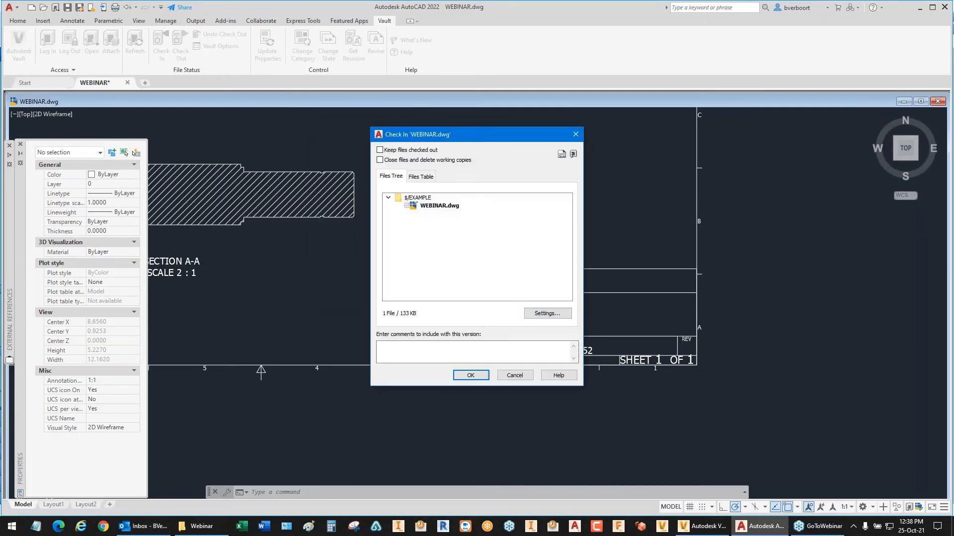
pyautogui.click(472, 376)
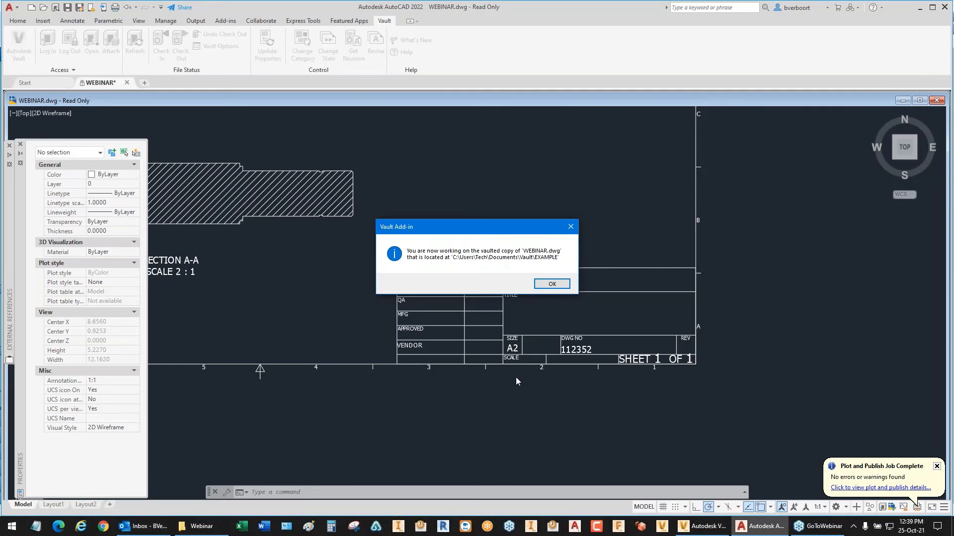
pyautogui.click(543, 287)
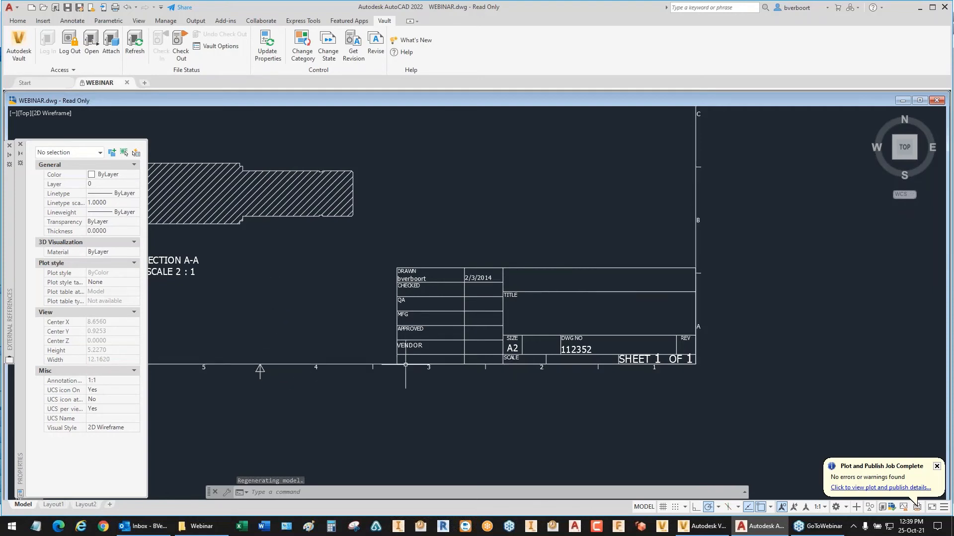
# Step: Set the VENDOR attribute of title block TB1 to ACME, checking out WEBINAR.dwg and updating its properties
pyautogui.moveTo(408, 365)
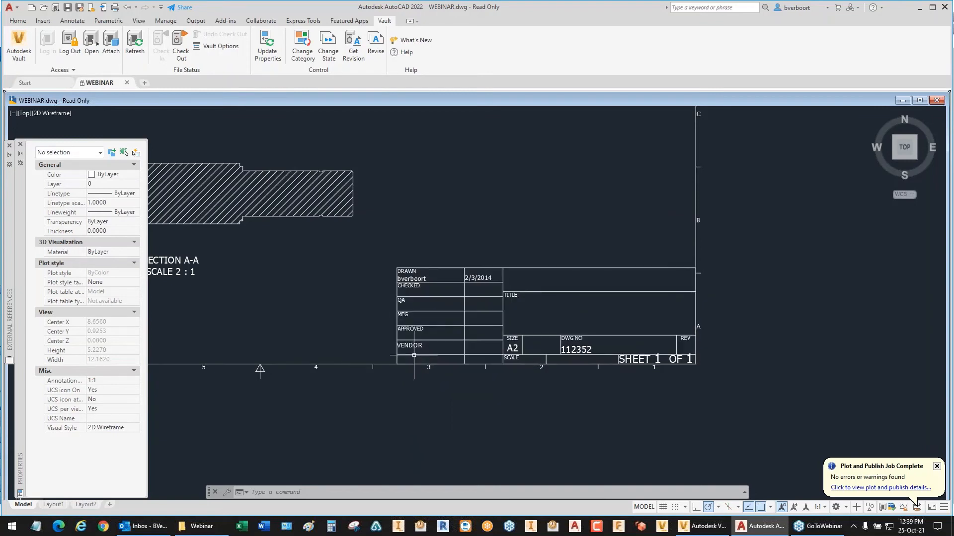
pyautogui.doubleClick(476, 355)
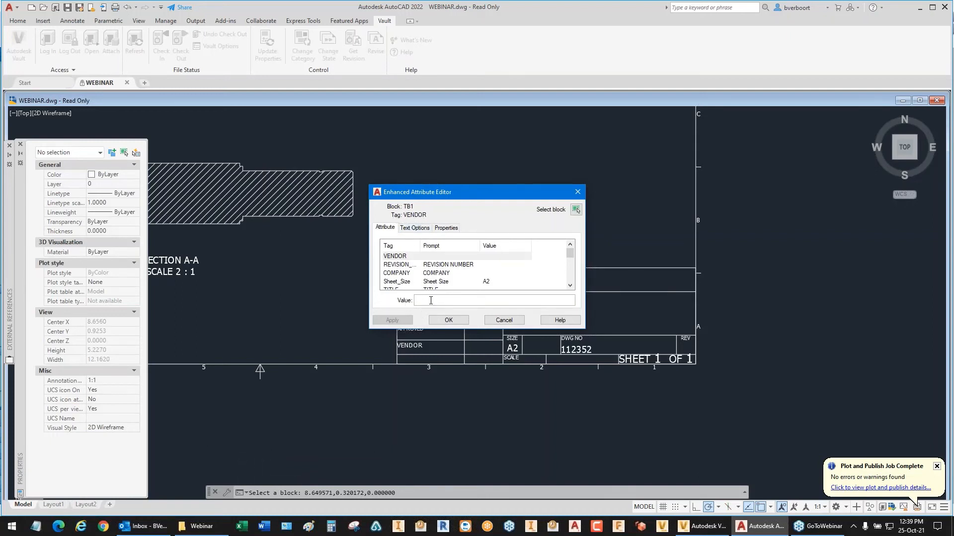
pyautogui.write('ACME')
pyautogui.click(448, 320)
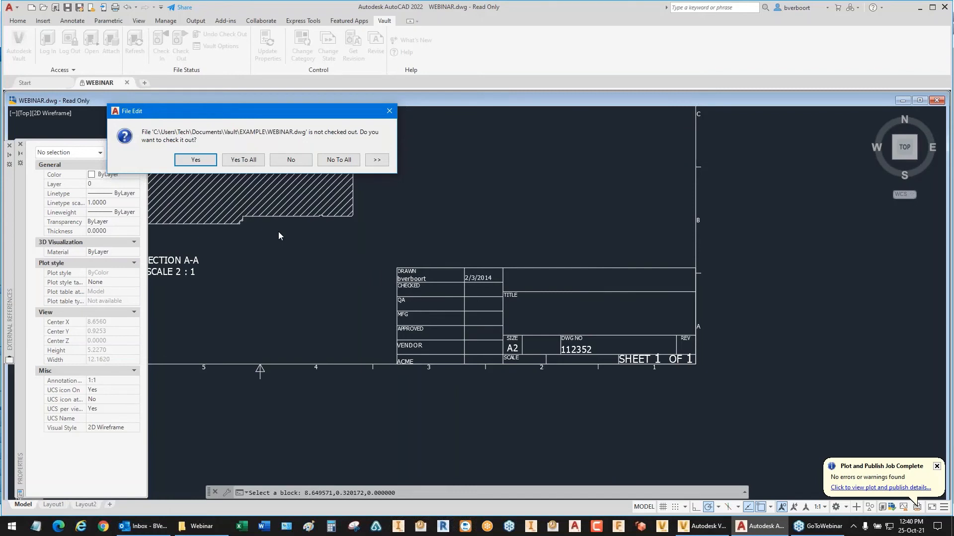
pyautogui.click(195, 160)
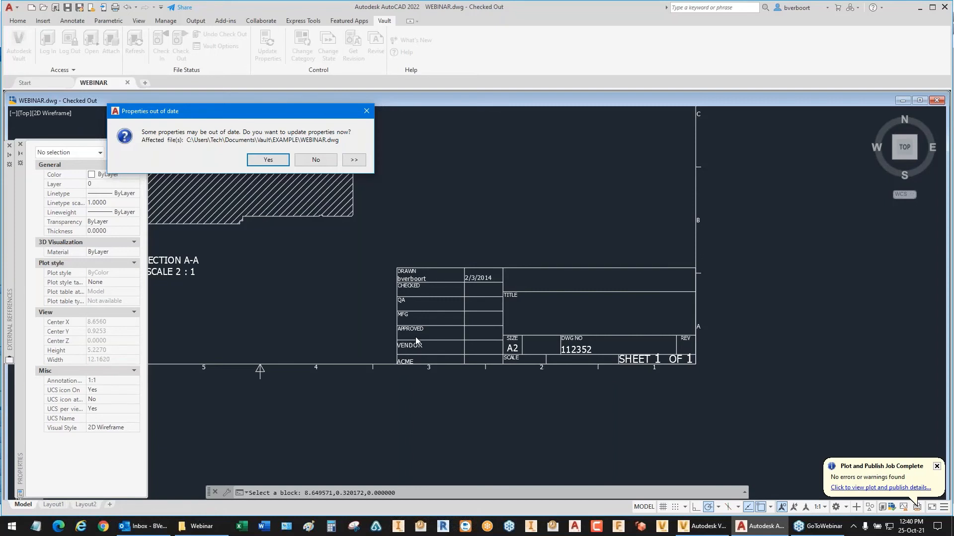
pyautogui.click(268, 160)
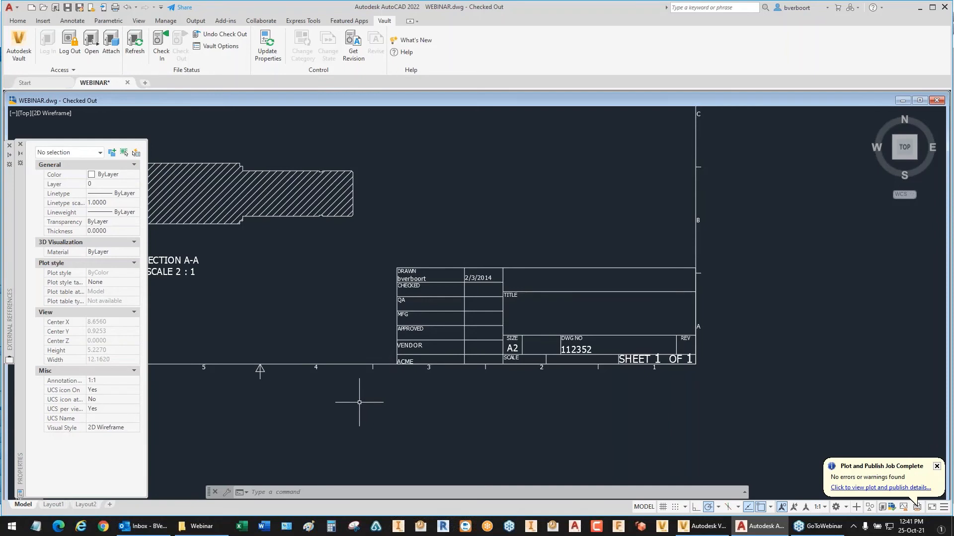
# Step: Switch to Vault Professional, refresh the Project Explorer and open the EXAMPLE folder
pyautogui.click(662, 528)
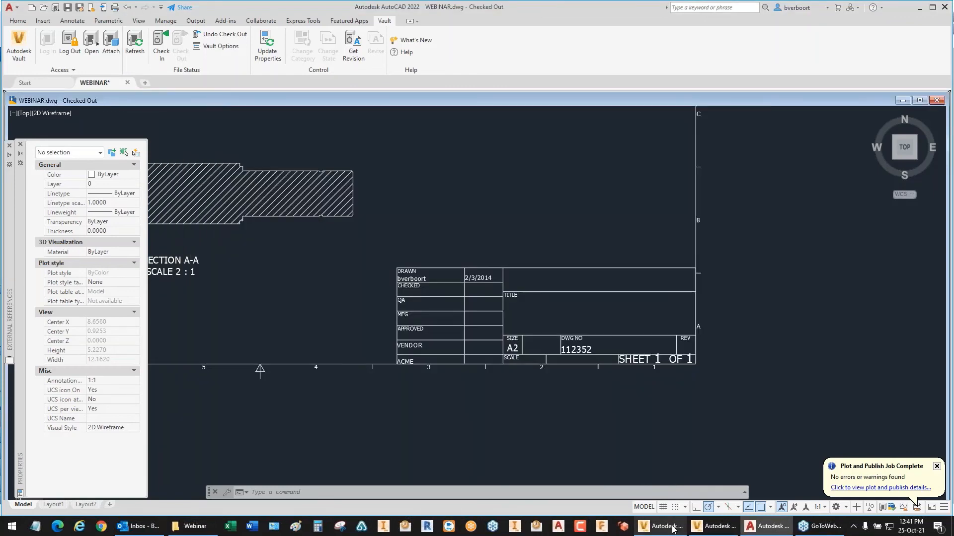
pyautogui.click(721, 527)
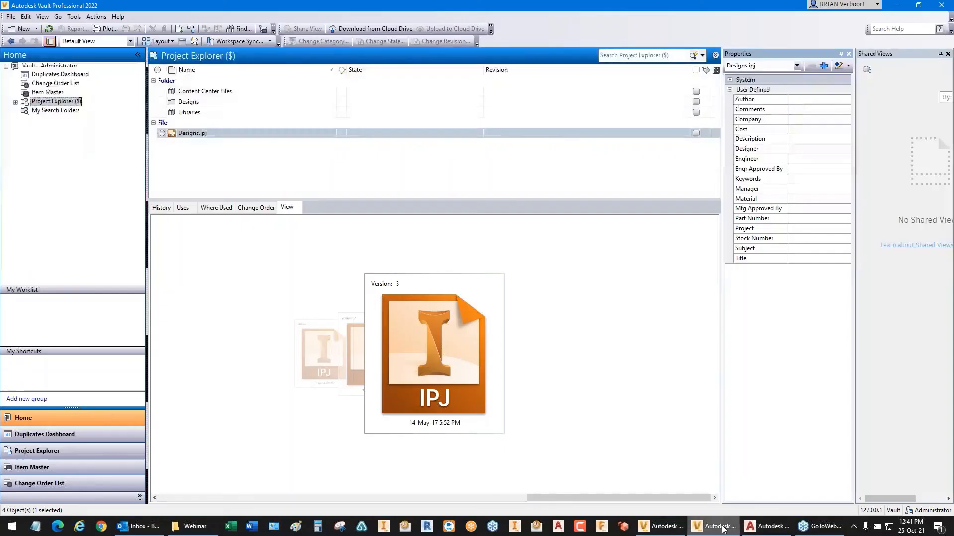
pyautogui.click(48, 29)
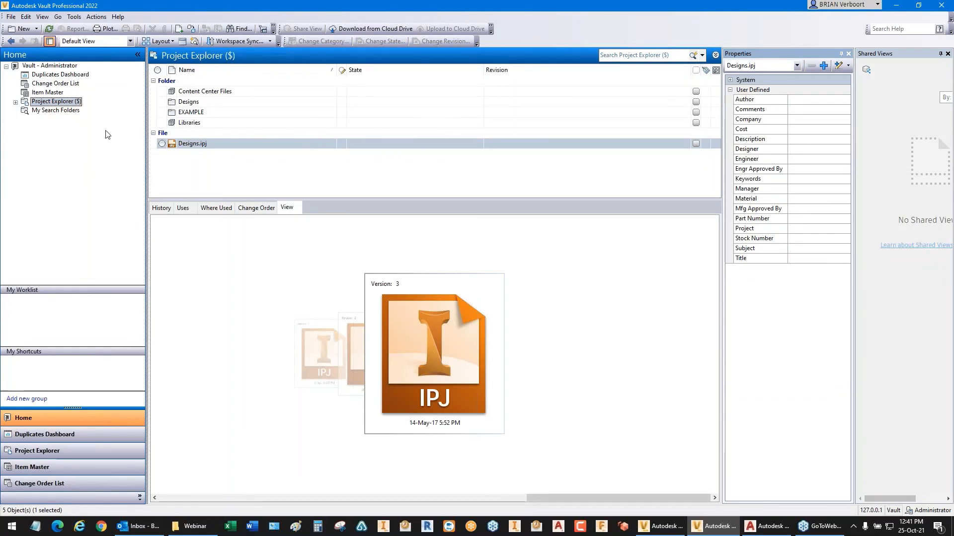
pyautogui.click(191, 112)
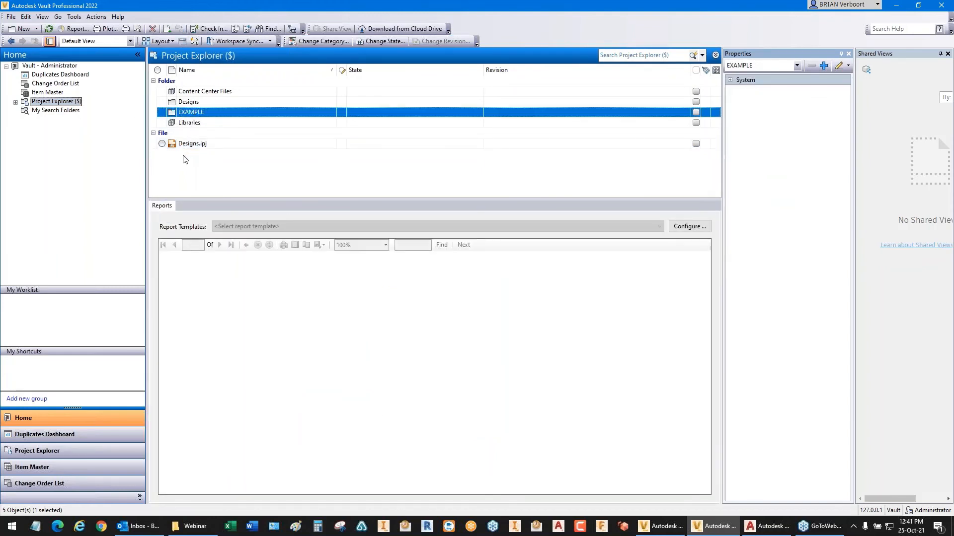
pyautogui.click(186, 104)
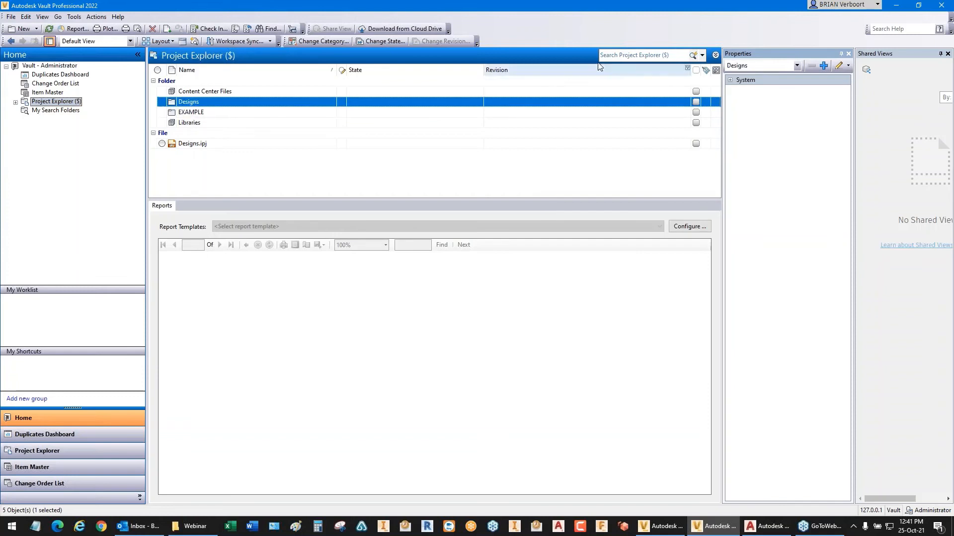
pyautogui.click(676, 55)
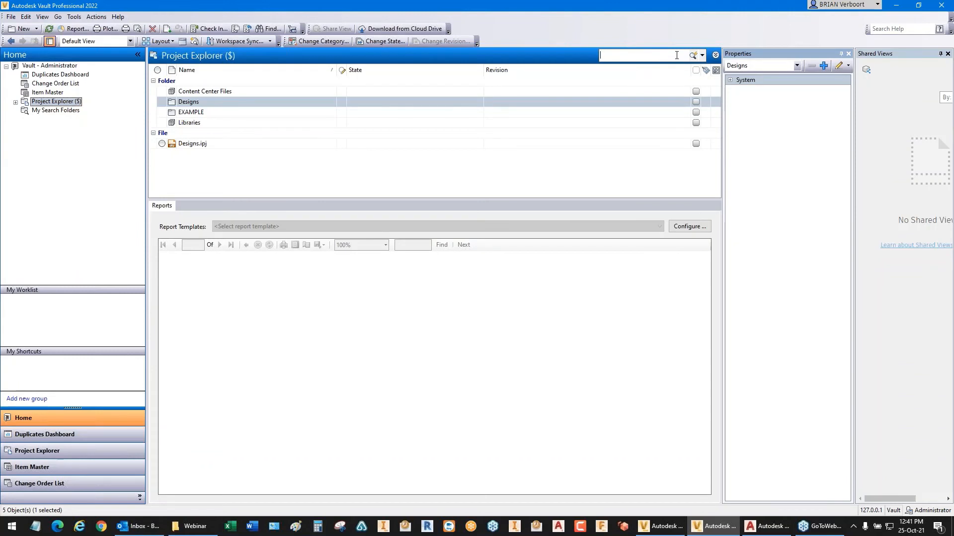
pyautogui.doubleClick(201, 112)
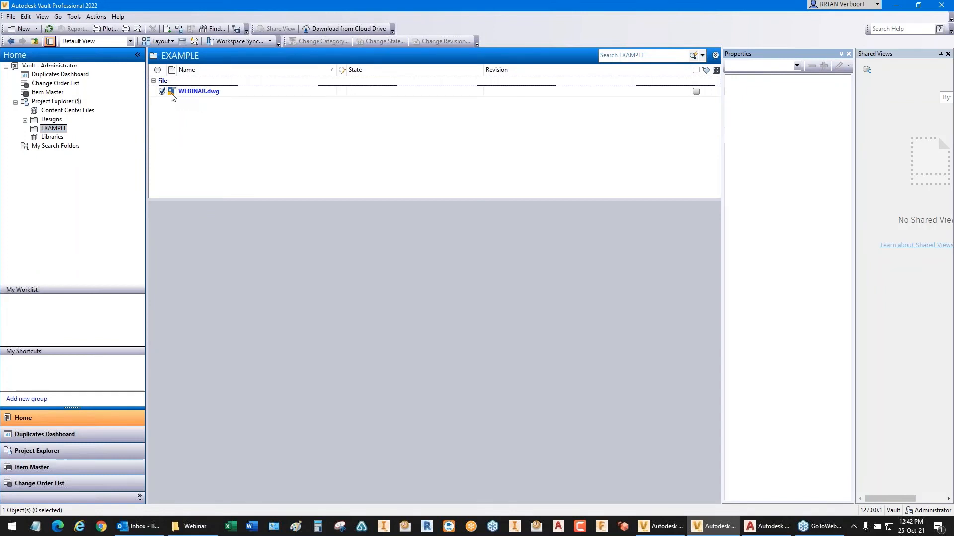
# Step: Try to check in WEBINAR.dwg from the refreshed EXAMPLE folder with the default options, and view the restriction details
pyautogui.click(49, 30)
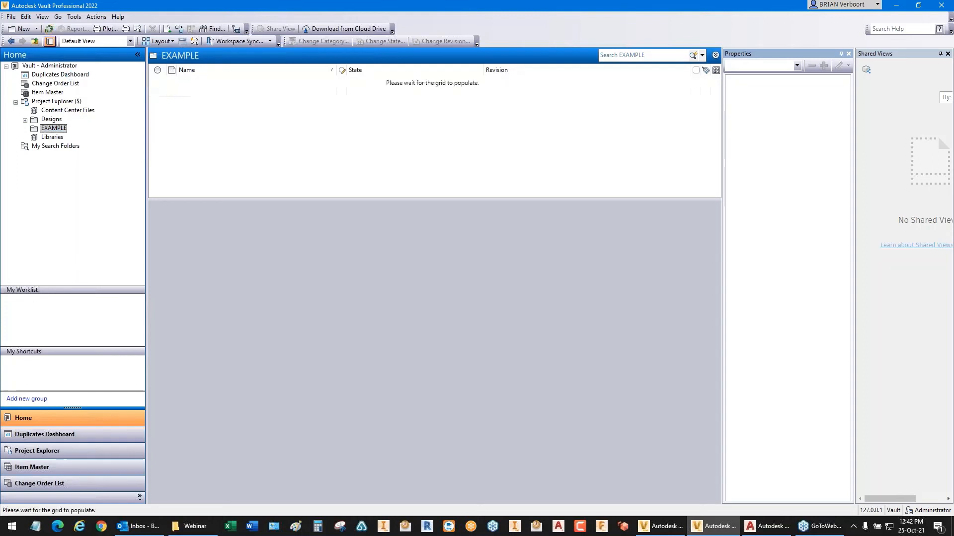
pyautogui.rightClick(184, 93)
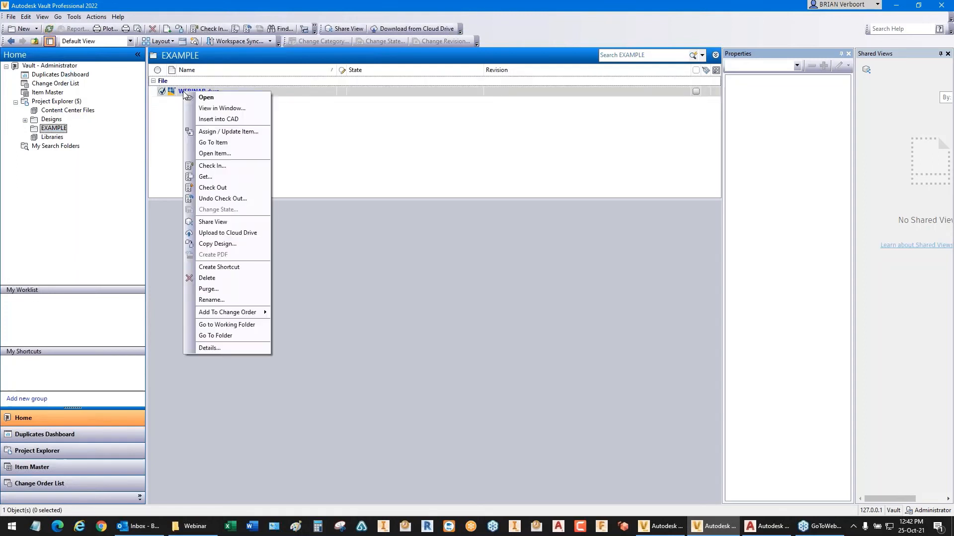
pyautogui.click(220, 168)
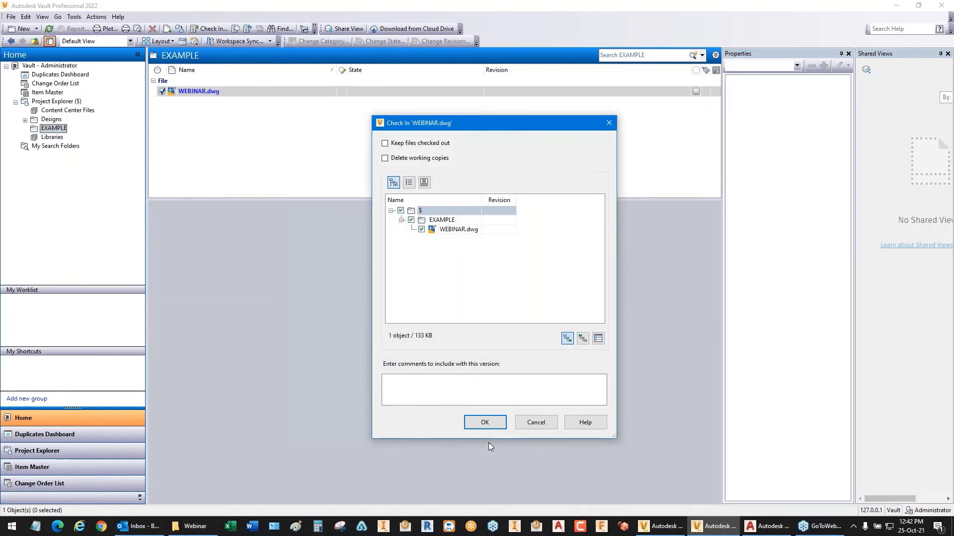
pyautogui.click(487, 423)
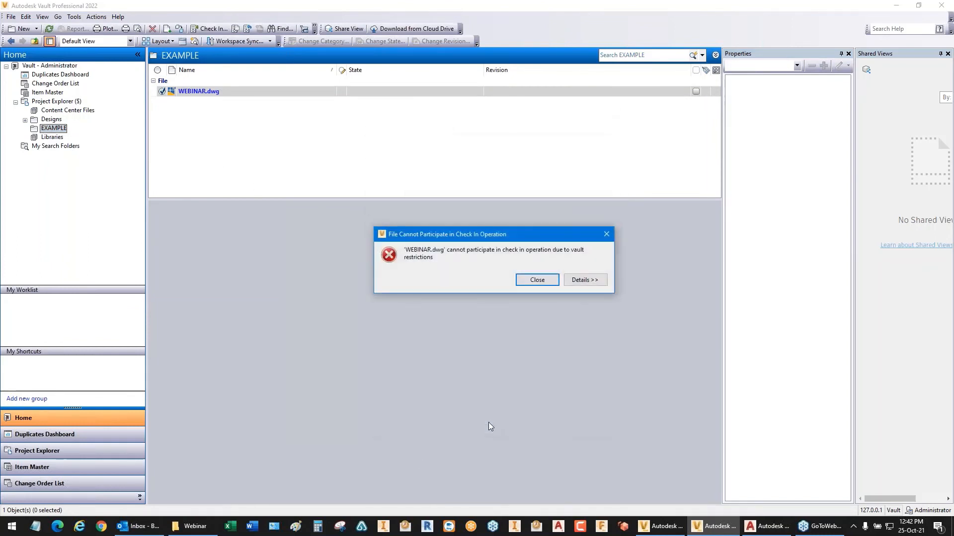
pyautogui.click(571, 280)
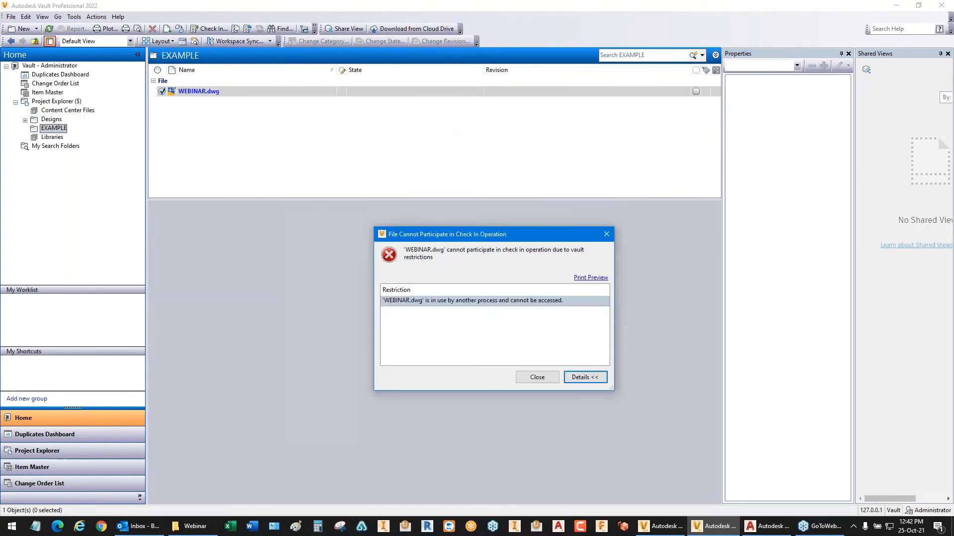
pyautogui.click(536, 377)
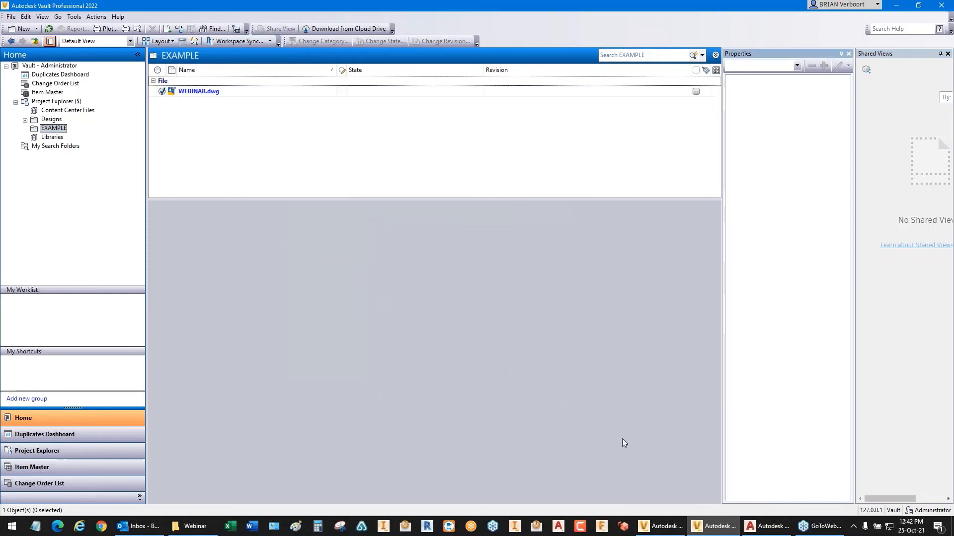
# Step: Switch to AutoCAD and check in WEBINAR.dwg with the default options, saving the drawing first
pyautogui.click(762, 527)
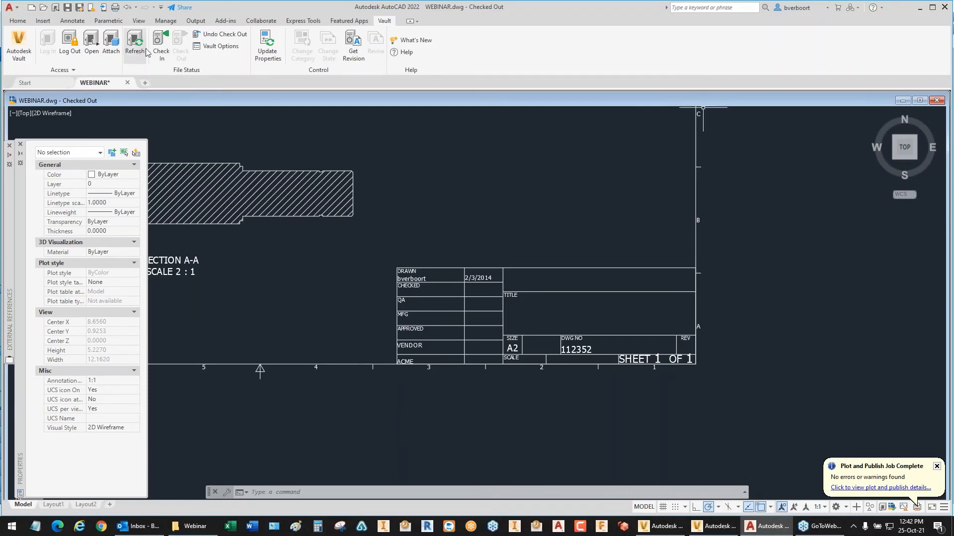
pyautogui.click(161, 45)
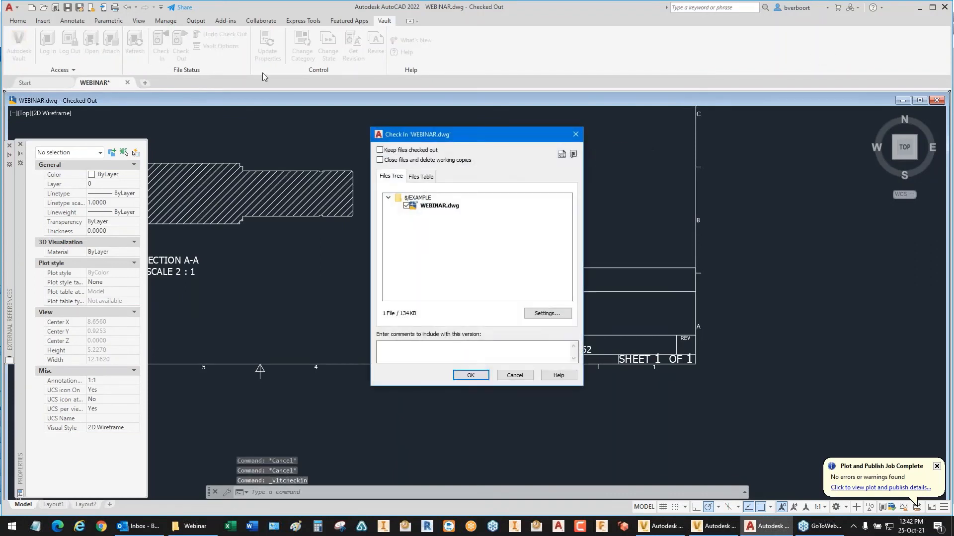
pyautogui.click(470, 376)
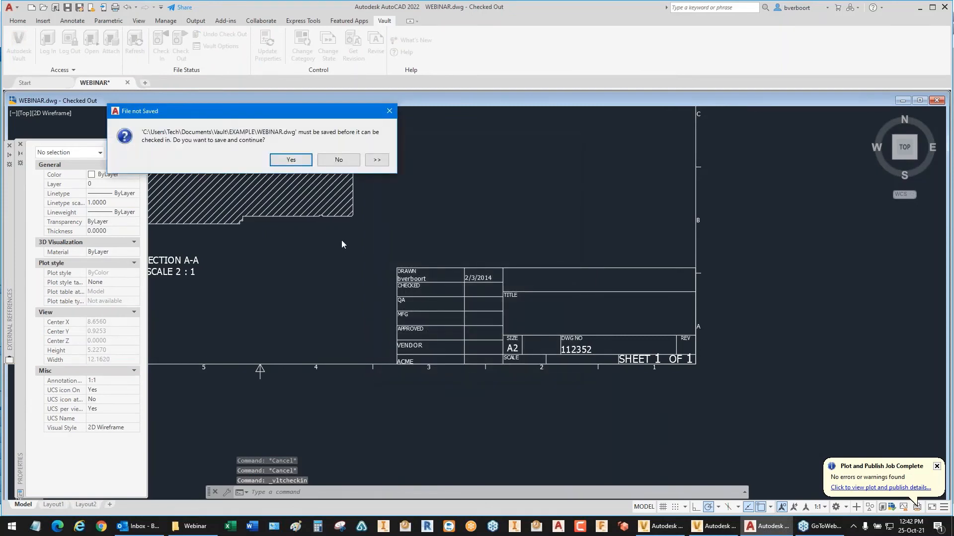
pyautogui.click(297, 162)
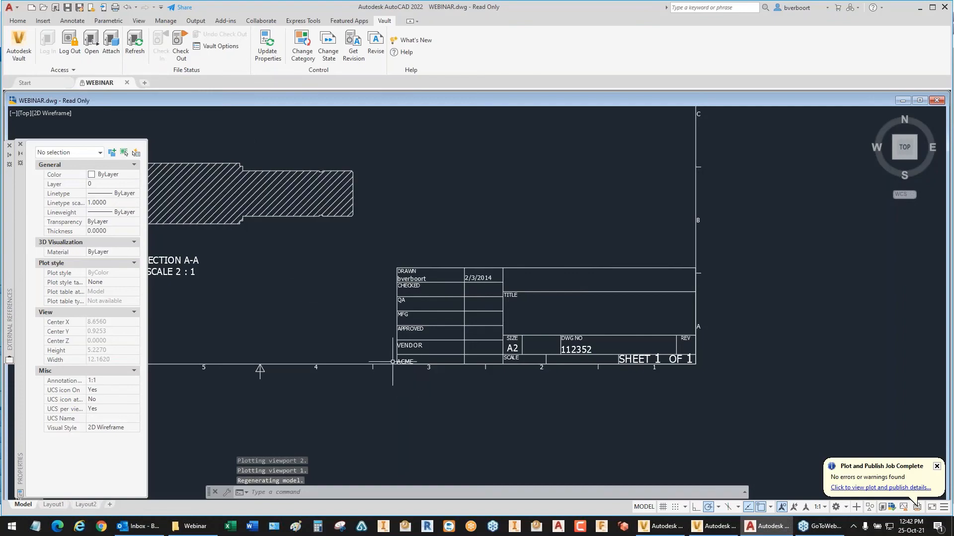
# Step: Switch to Vault Professional, reload the EXAMPLE folder and examine the VENDOR property of WEBINAR.dwg
pyautogui.click(715, 527)
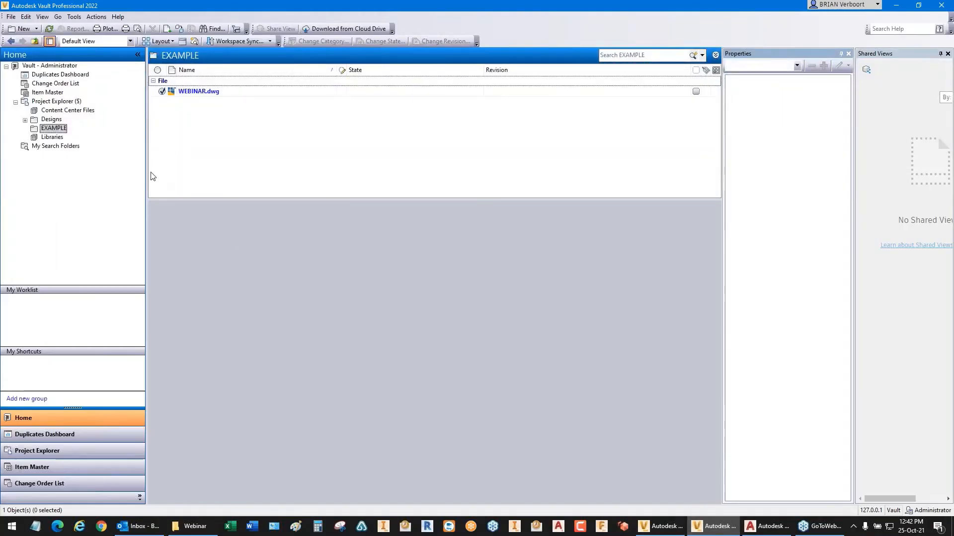
pyautogui.click(52, 120)
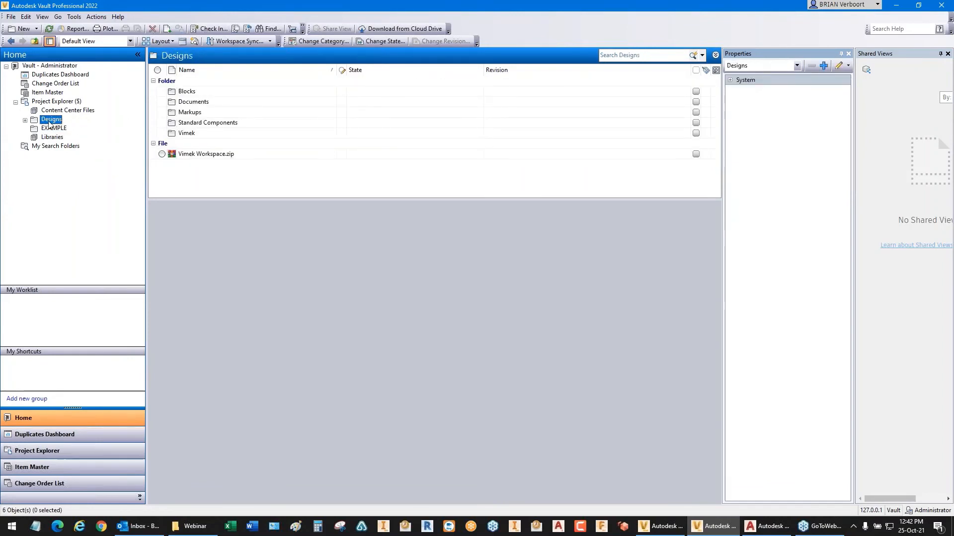
pyautogui.click(25, 120)
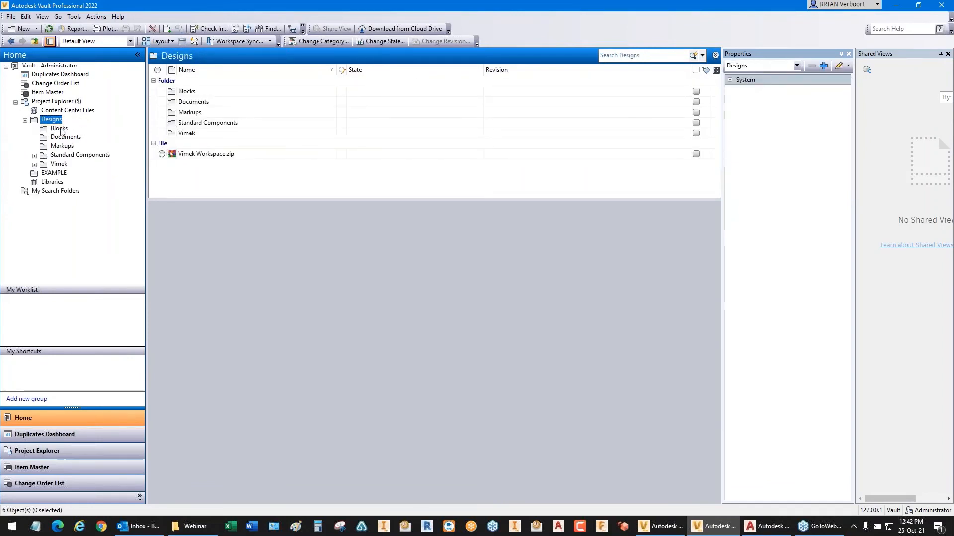
pyautogui.click(55, 173)
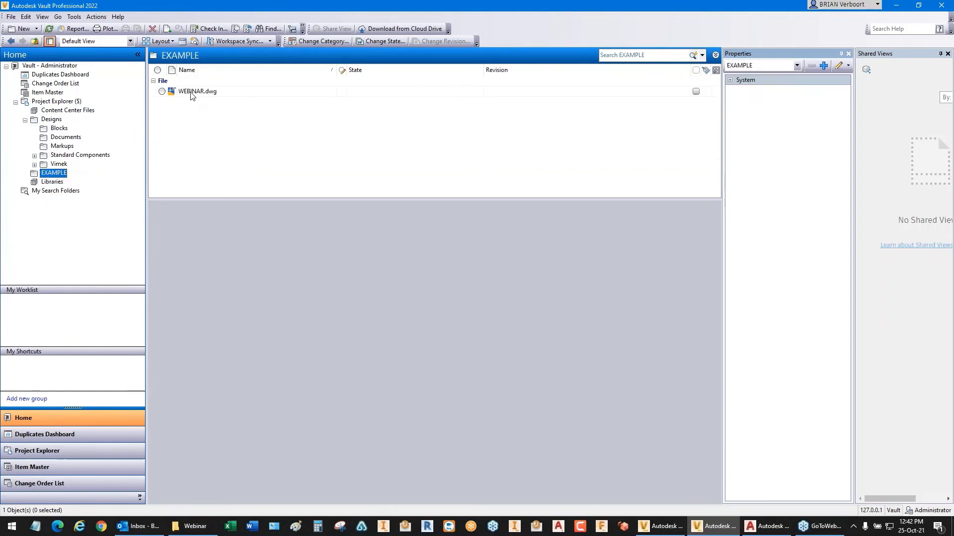
pyautogui.click(198, 93)
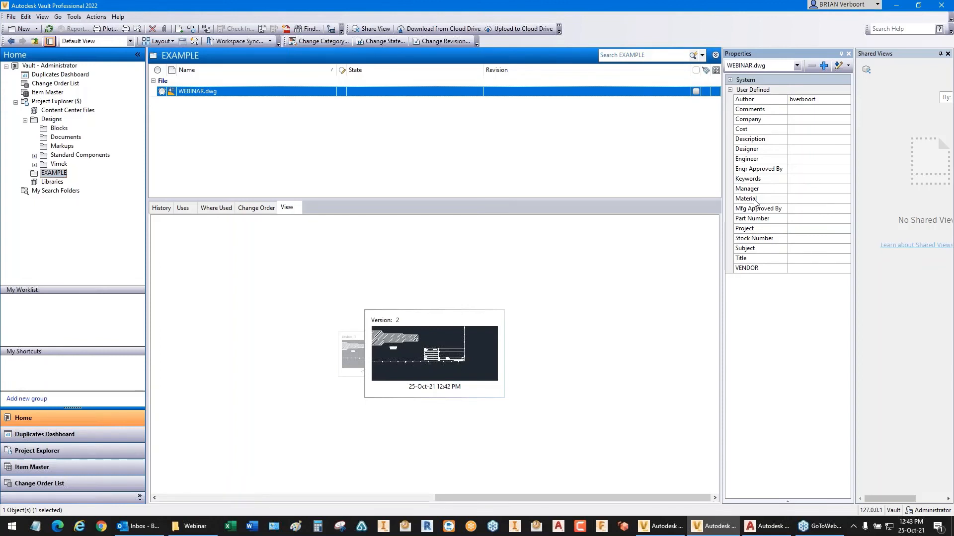
pyautogui.click(747, 270)
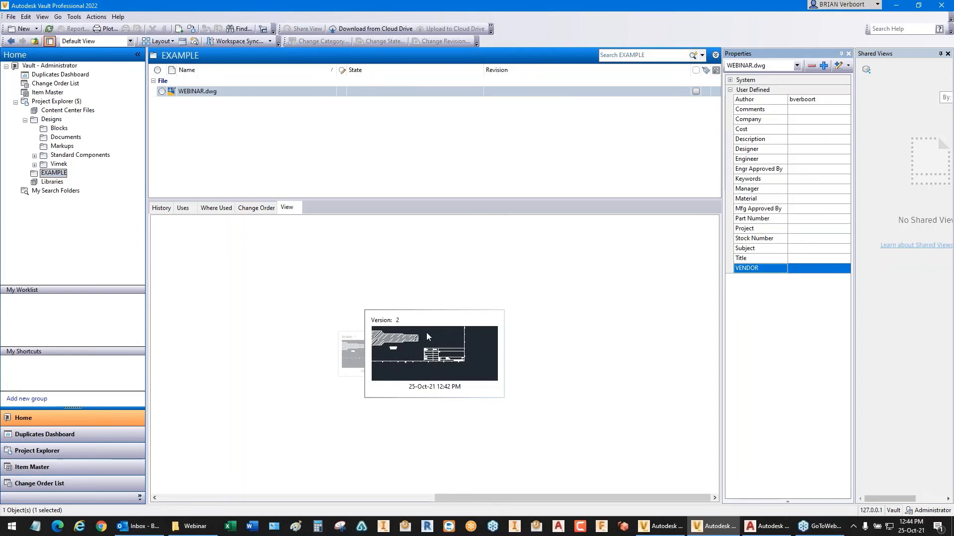
pyautogui.click(751, 152)
pyautogui.click(751, 190)
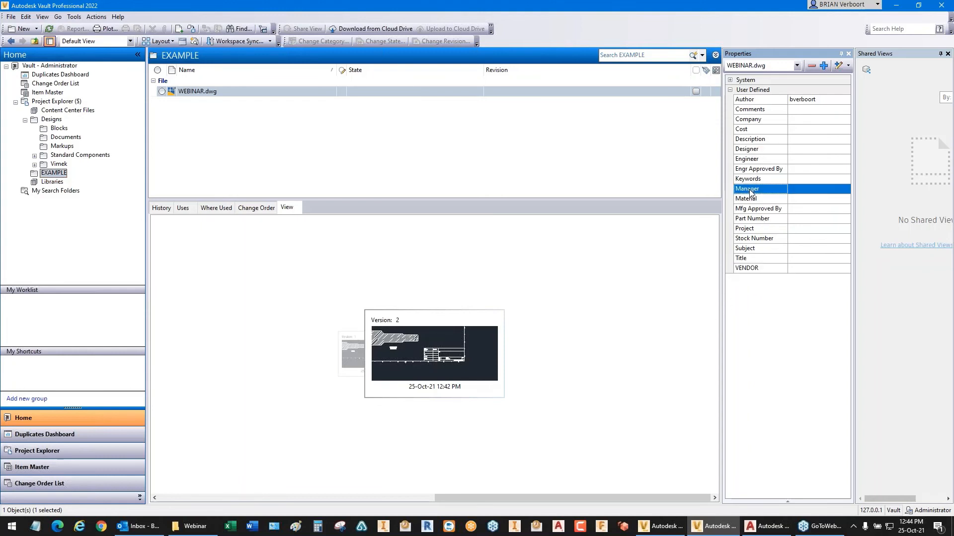
pyautogui.click(752, 228)
pyautogui.click(754, 249)
# Step: Edit only the VENDOR property of WEBINAR.dwg, set it to FABCO, and close the edit results
pyautogui.click(751, 269)
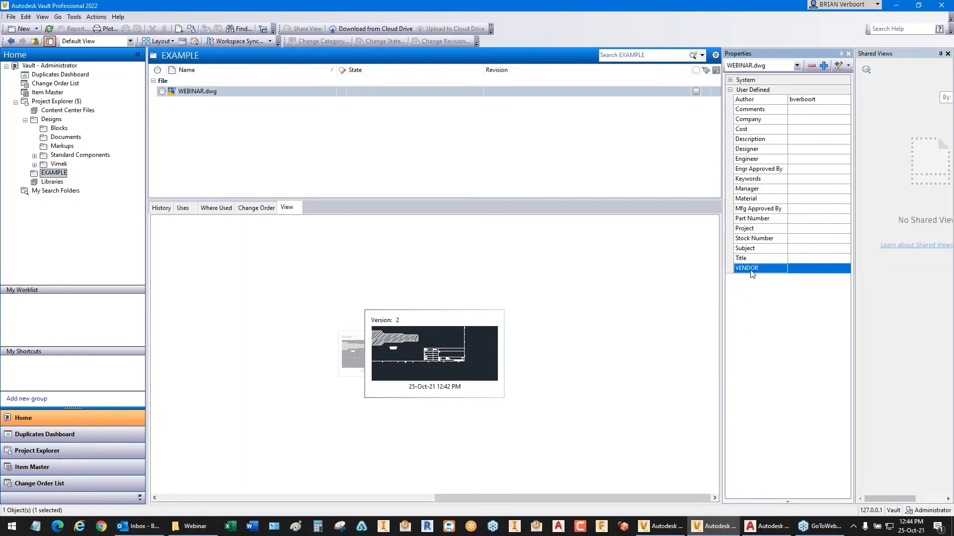
pyautogui.click(849, 66)
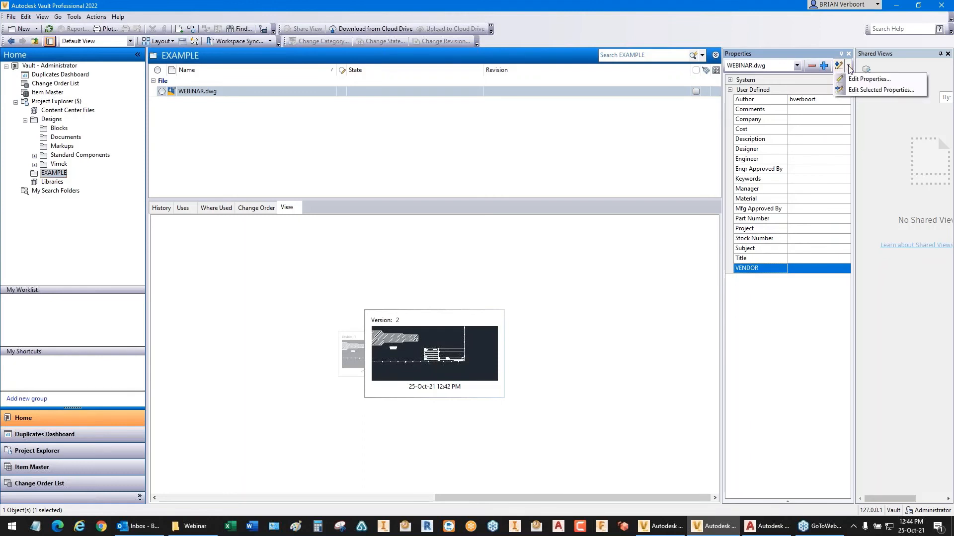
pyautogui.click(878, 93)
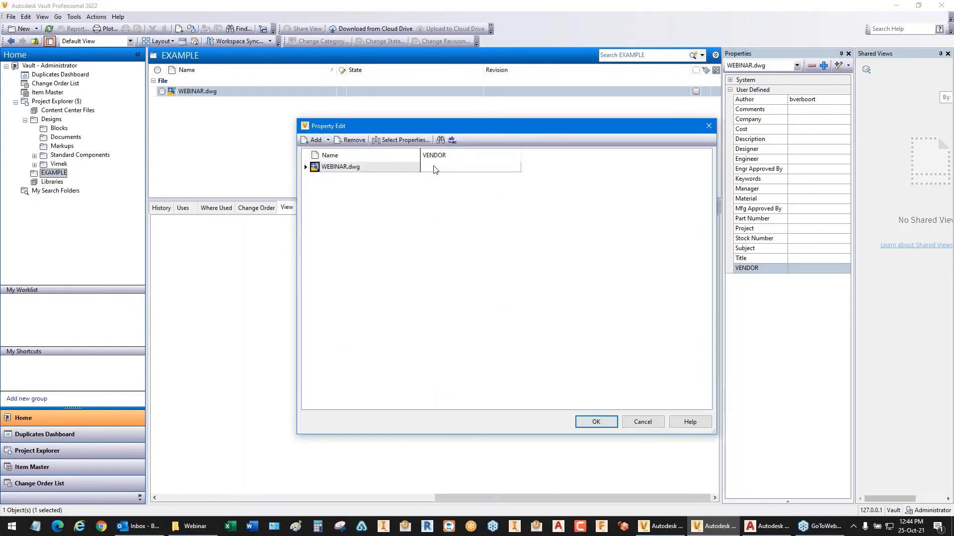
pyautogui.click(437, 168)
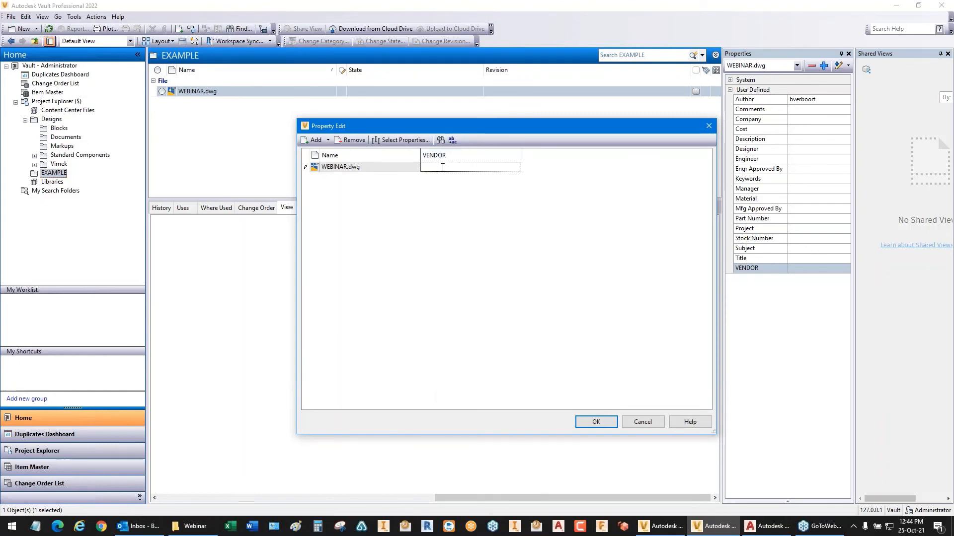
pyautogui.write('FAB')
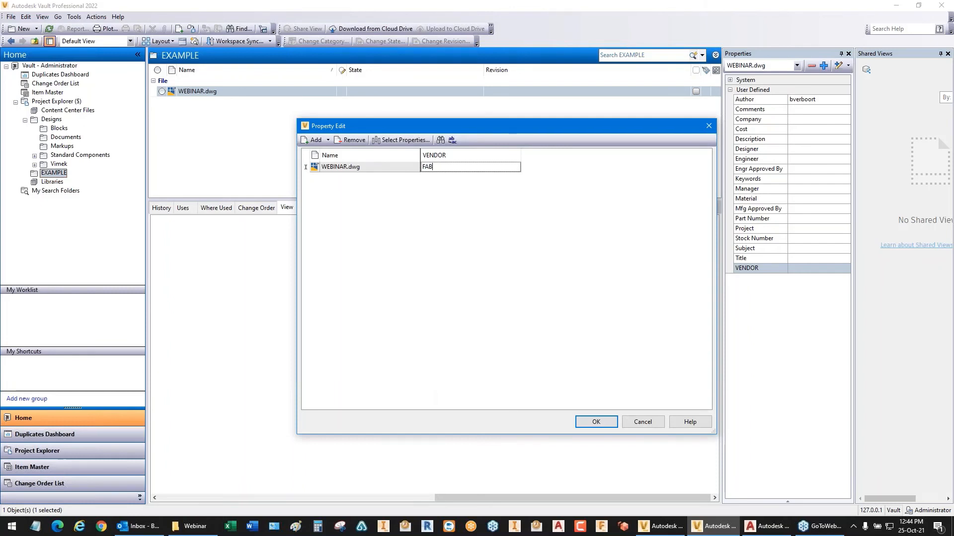
pyautogui.write('CO')
pyautogui.click(594, 422)
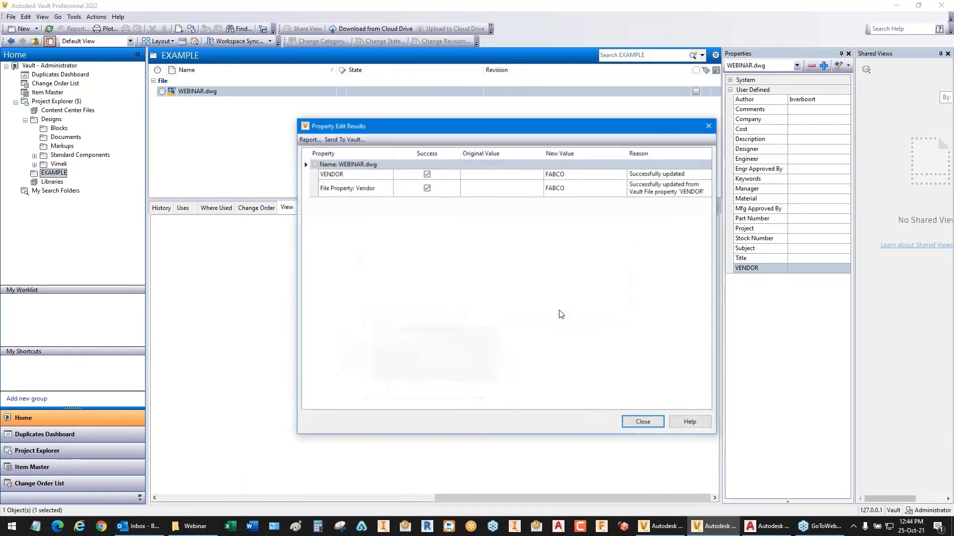
pyautogui.click(639, 422)
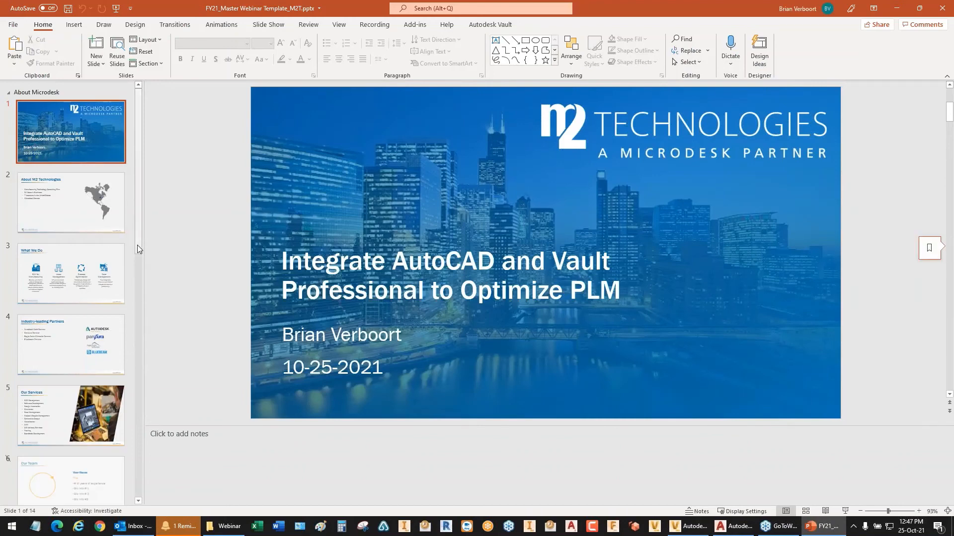
# Step: Go to the Our Team slide in the webinar presentation
pyautogui.scroll(-3, 137, 246)
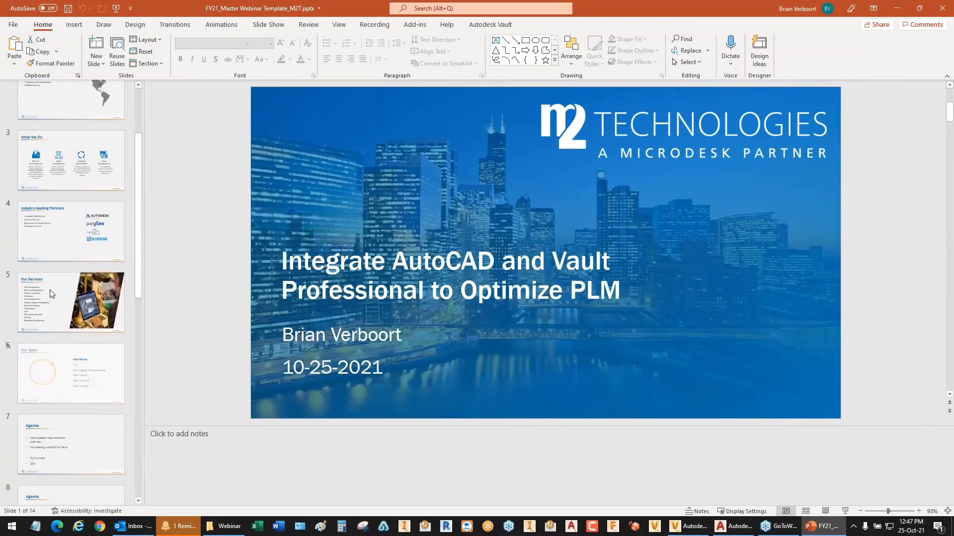
pyautogui.click(41, 369)
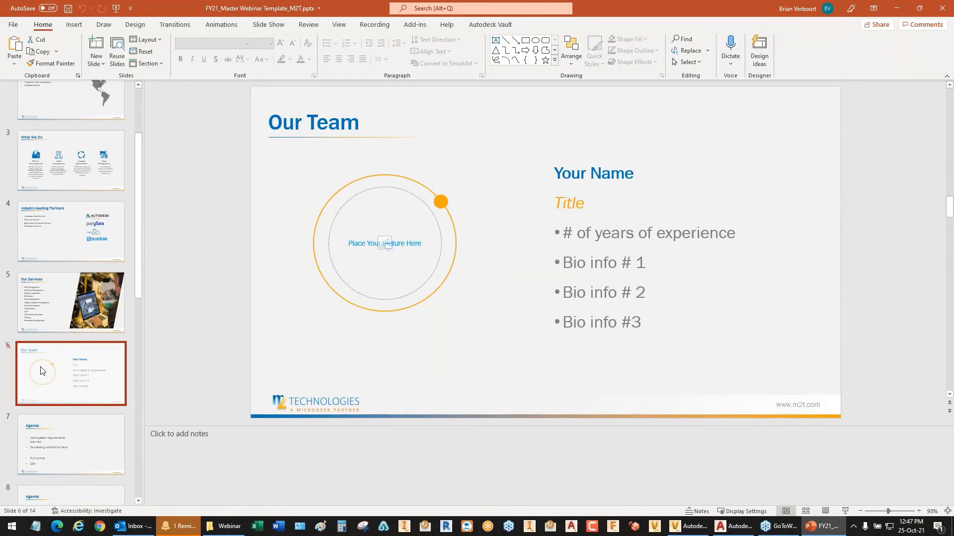